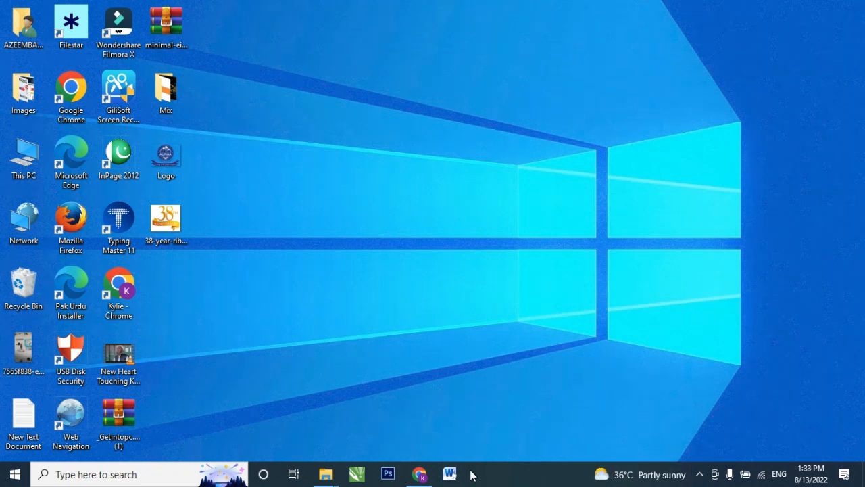
# - Open Microsoft Word, dismiss the activation wizard, and set the blank document's custom paper height to 13"
pyautogui.click(451, 475)
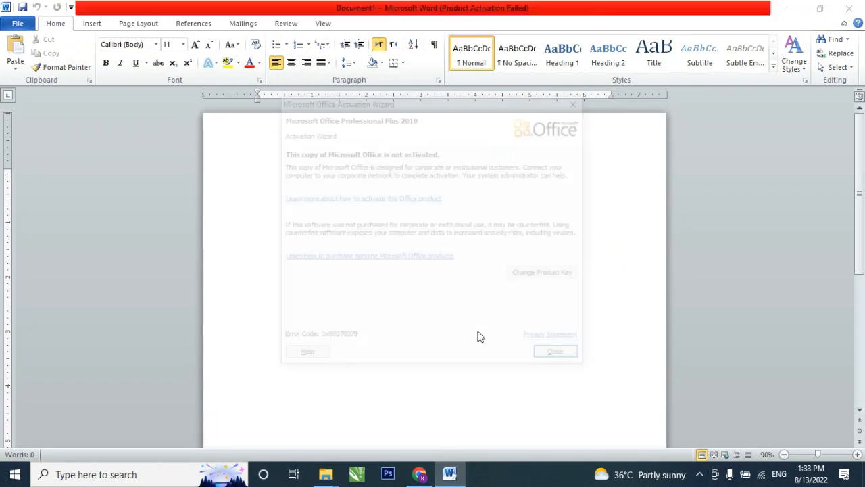
pyautogui.click(555, 352)
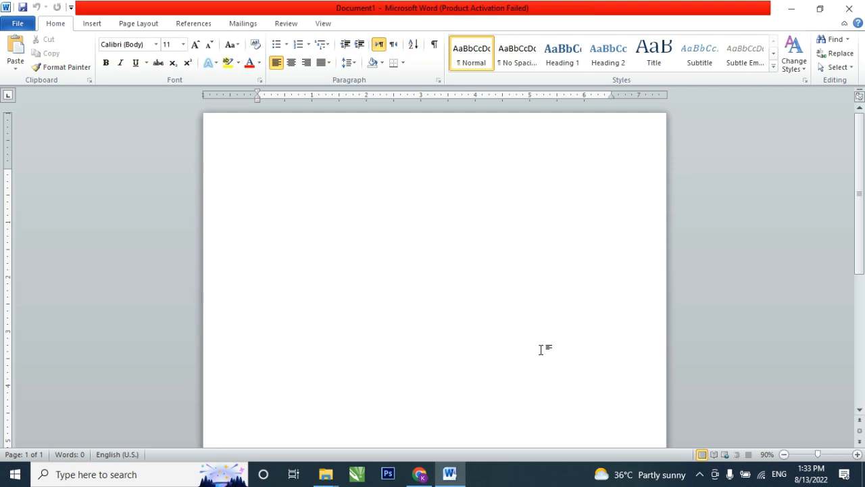
pyautogui.click(131, 26)
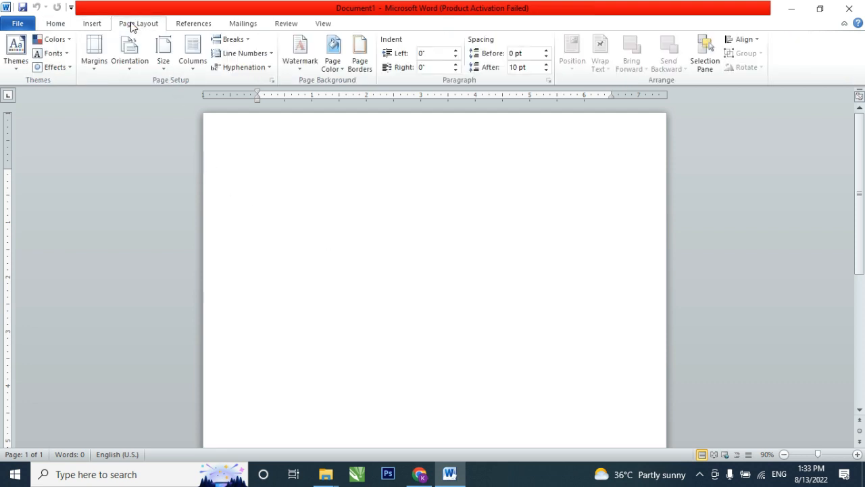
pyautogui.click(164, 51)
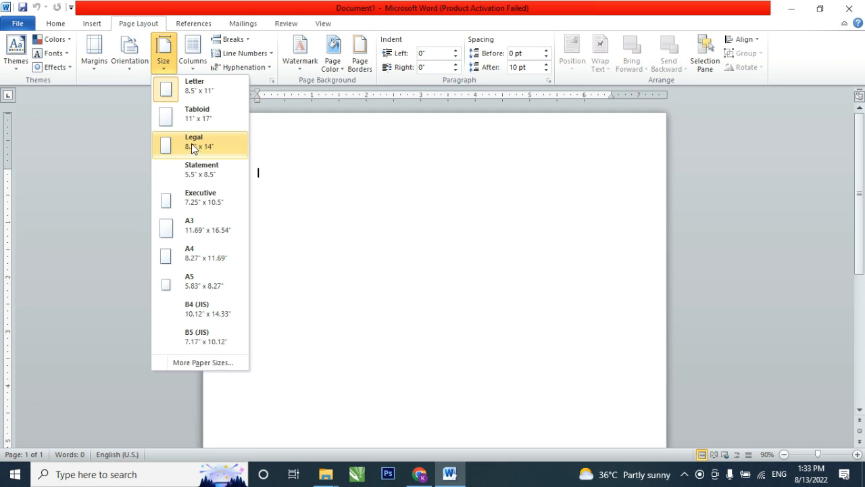
pyautogui.click(206, 363)
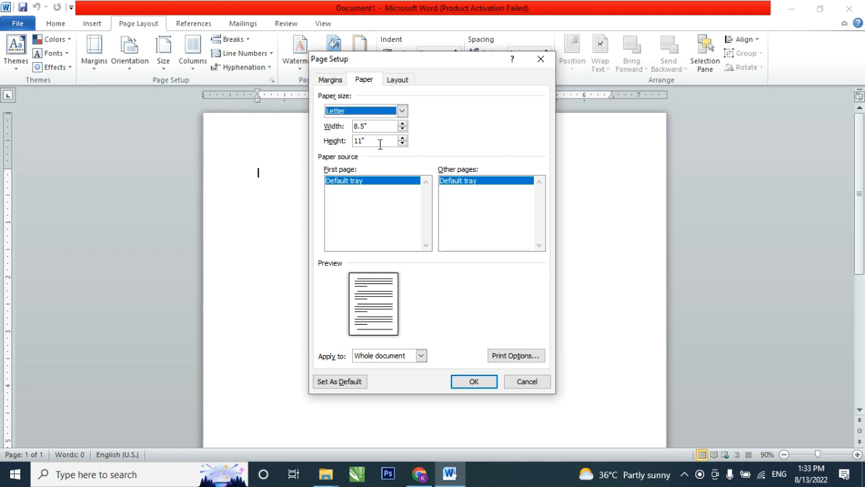
pyautogui.moveTo(379, 144); pyautogui.dragTo(352, 145)
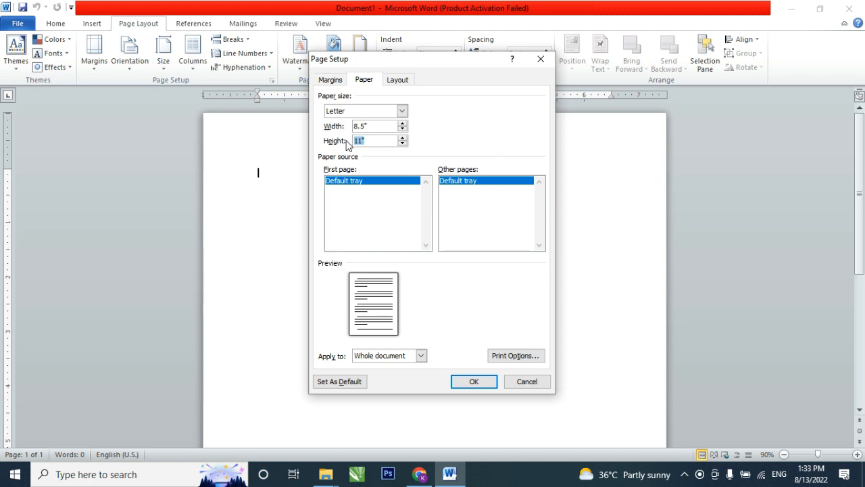
pyautogui.write('13"')
pyautogui.click(469, 383)
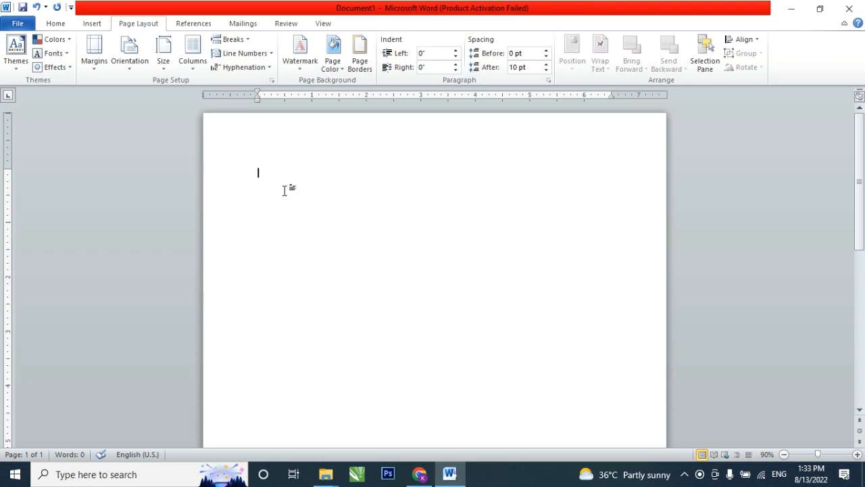
# - Enter the sample text "DJGFNDFN" at the start of the page
pyautogui.write('DJGFNDFN')
# - Open the custom page margins and set the top margin to 0.3 and the bottom margin to 0.5
pyautogui.click(94, 58)
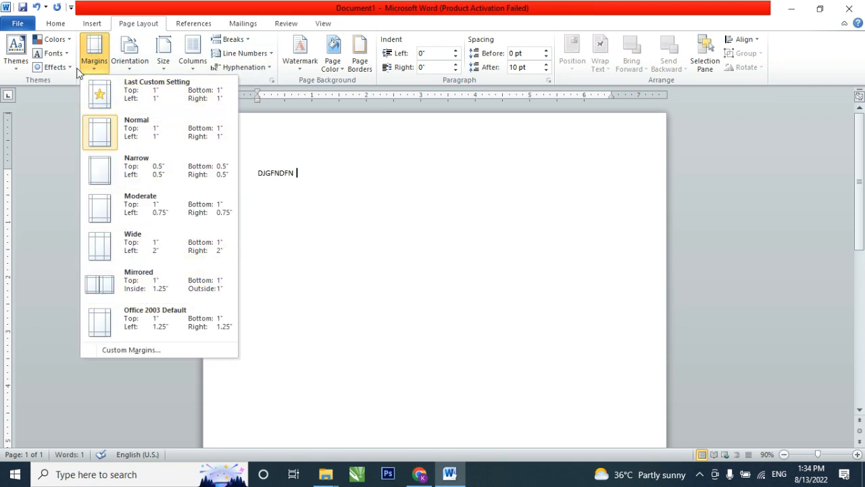
pyautogui.click(145, 350)
pyautogui.moveTo(377, 110); pyautogui.dragTo(365, 110)
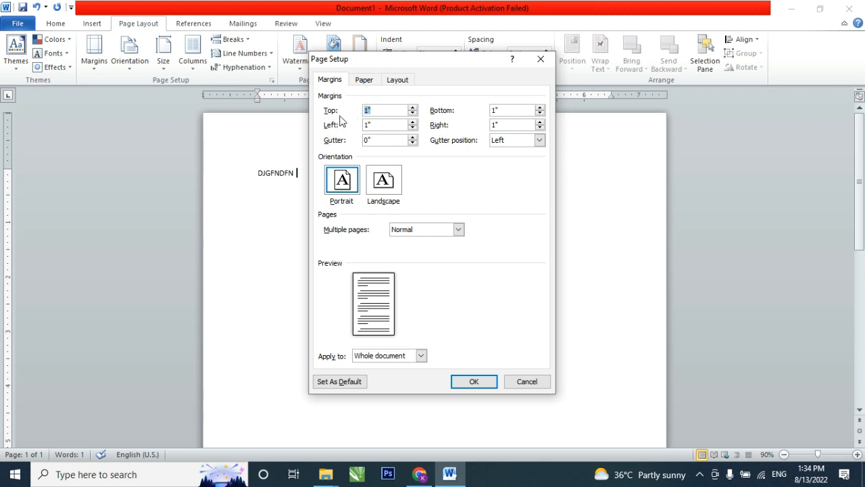
pyautogui.write('0.5')
pyautogui.press('BackSpace')
pyautogui.write('3')
pyautogui.doubleClick(520, 110)
pyautogui.write('0')
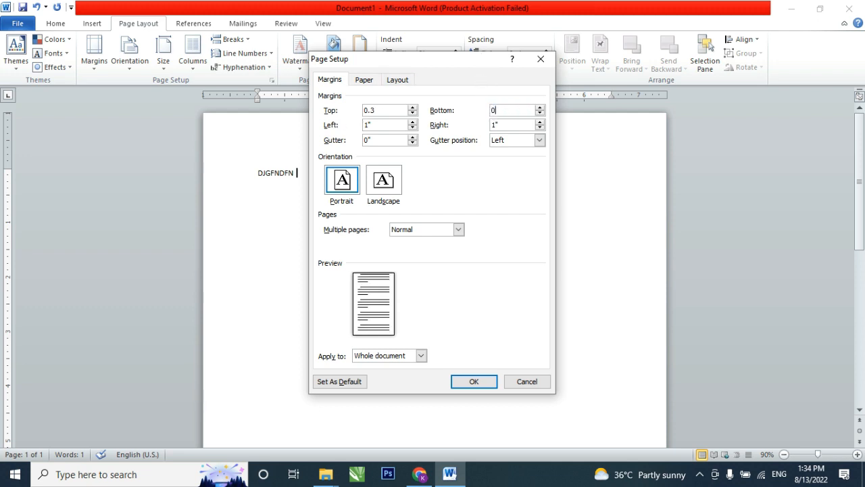
pyautogui.write('.5')
# - Set the left and right page margins to 0.5 each and apply the page setup to the whole document
pyautogui.doubleClick(378, 125)
pyautogui.write('0.5')
pyautogui.doubleClick(494, 125)
pyautogui.write('0.5')
pyautogui.click(469, 381)
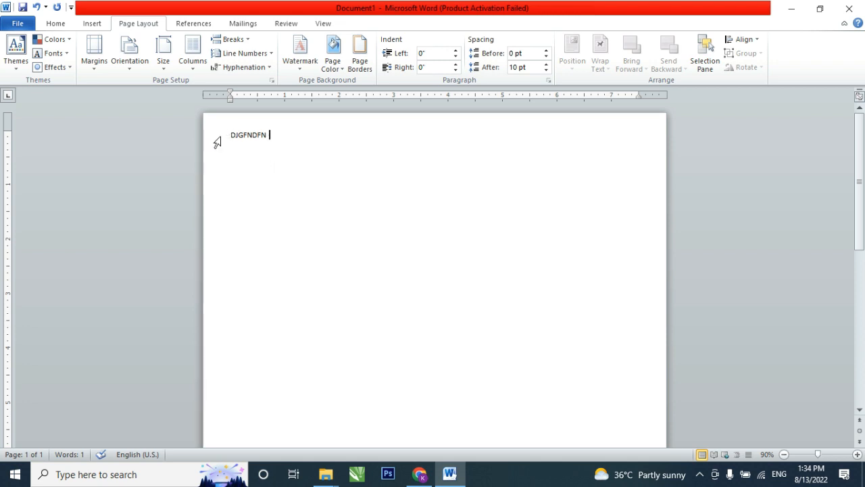
# - Delete the sample text from the page
pyautogui.moveTo(277, 145); pyautogui.dragTo(226, 135)
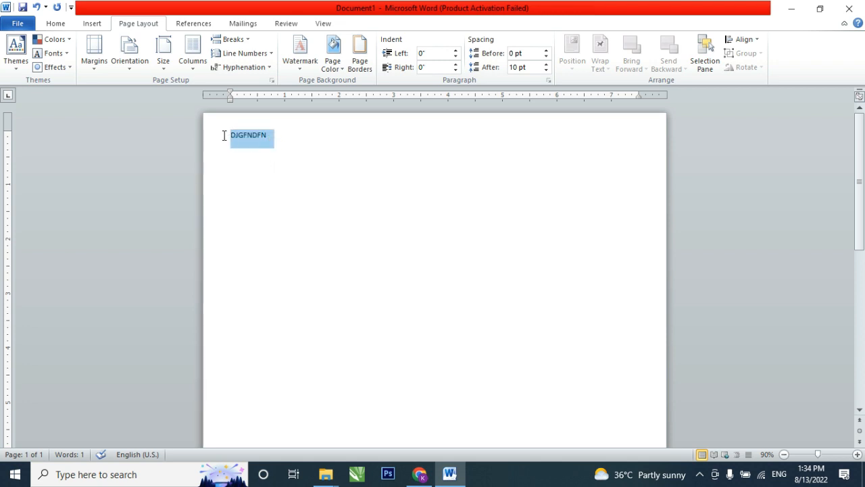
pyautogui.press('BackSpace')
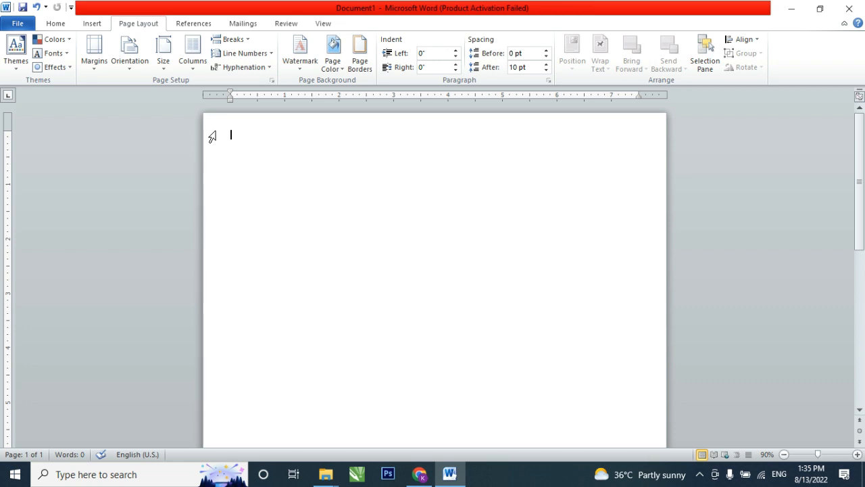
# - Insert a table with one column and one row at the start of the page
pyautogui.click(91, 25)
pyautogui.click(101, 55)
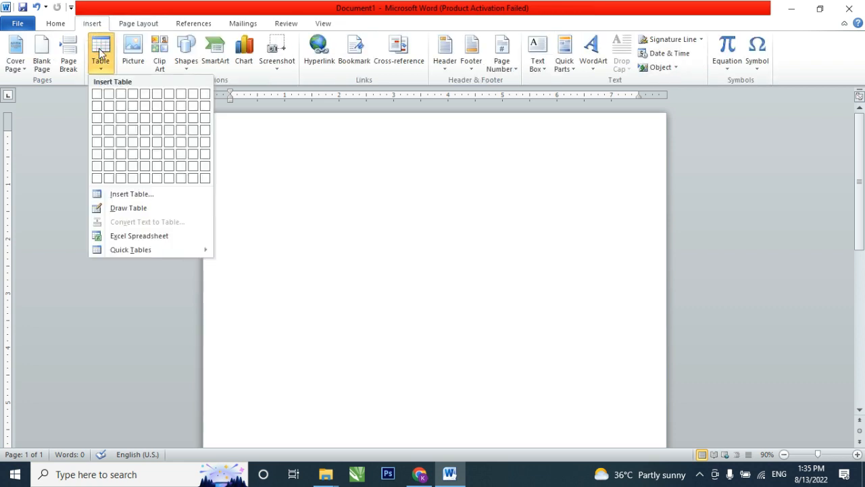
pyautogui.click(99, 96)
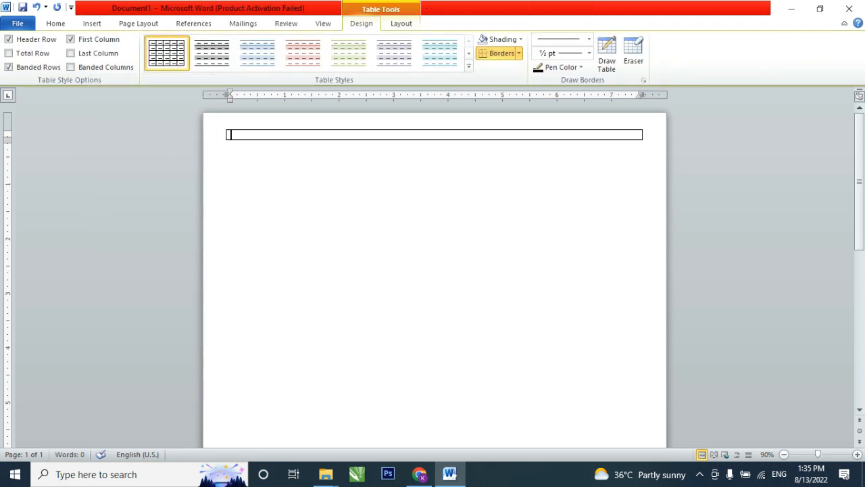
# - Enter "ALPINA SCHOOLS & COLLEGES" and "HASILPUR" as the first two lines in the table cell
pyautogui.write('ALPINA SCHOOLS &')
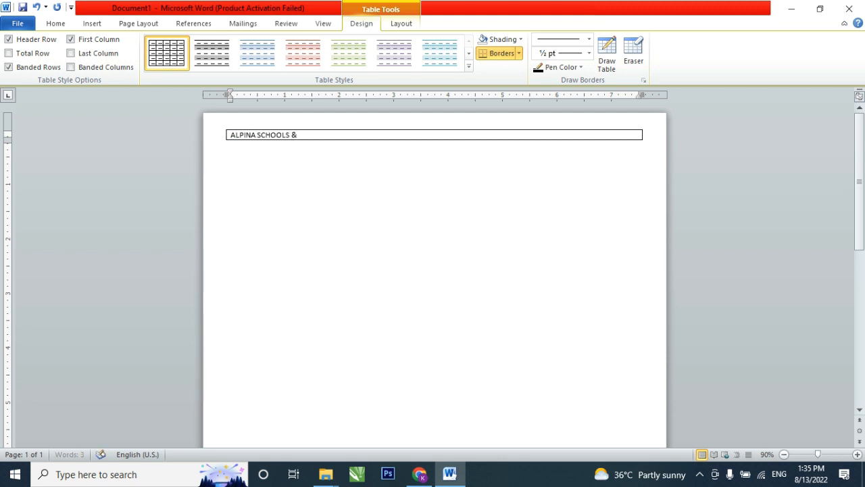
pyautogui.write(' COLLEGES')
pyautogui.press('Return')
pyautogui.write('HASL')
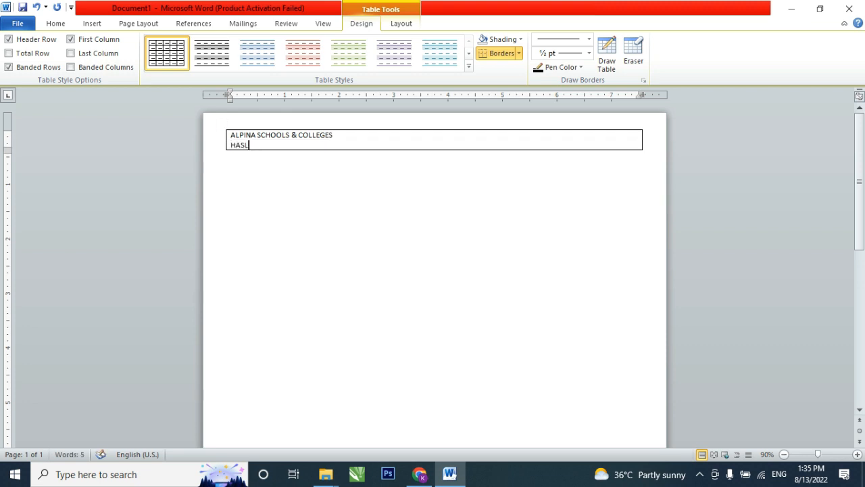
pyautogui.write('LPUR')
pyautogui.press('Return')
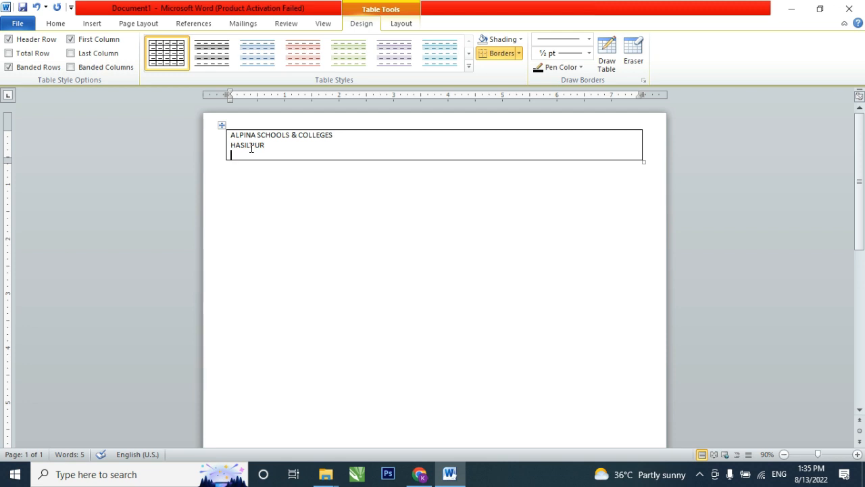
# - Enter "HALF YEARLY EXAMINATION 2022-20223" as the third line in the table cell
pyautogui.write('HALF')
pyautogui.write(' YEARLY')
pyautogui.write(' E')
pyautogui.write('XAM')
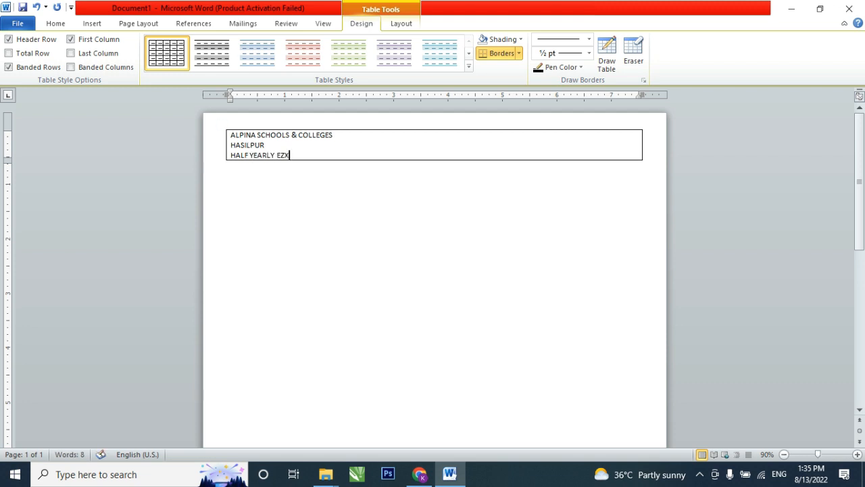
pyautogui.press('BackSpace')
pyautogui.press('BackSpace')
pyautogui.write('XAMINATION 2022-20223')
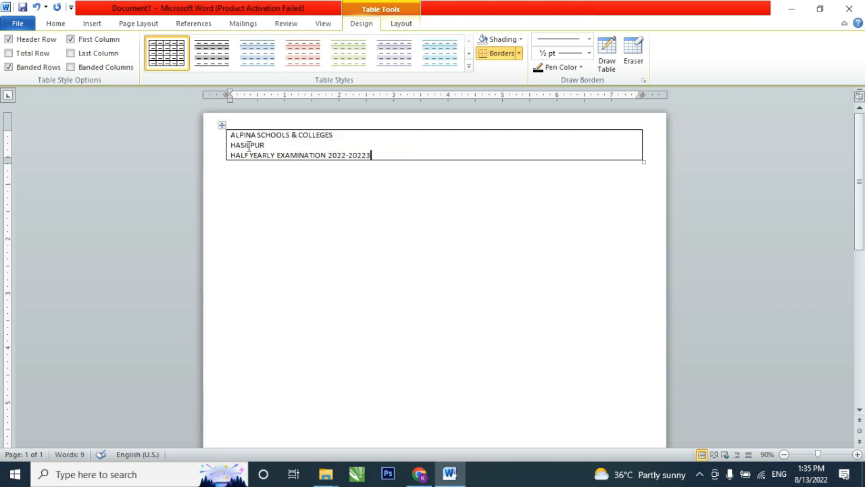
# - Centre the three heading lines in the table cell
pyautogui.moveTo(380, 155); pyautogui.dragTo(279, 140)
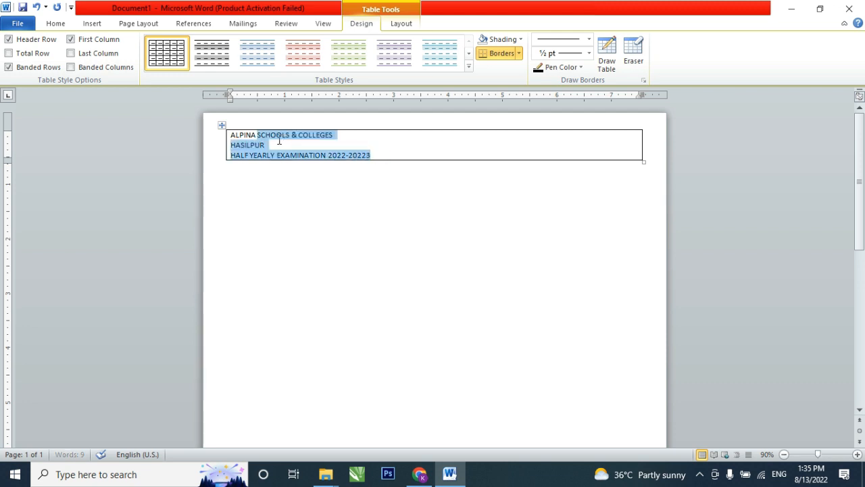
pyautogui.hotkey('ctrl', 'e')
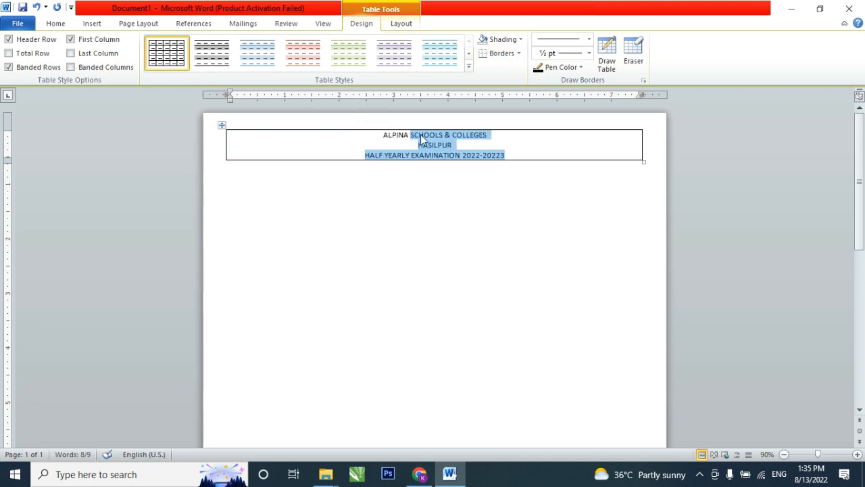
# - Set the font of the school name and HASILPUR lines to Copperplate Gothic
pyautogui.click(461, 143)
pyautogui.moveTo(463, 144); pyautogui.dragTo(385, 138)
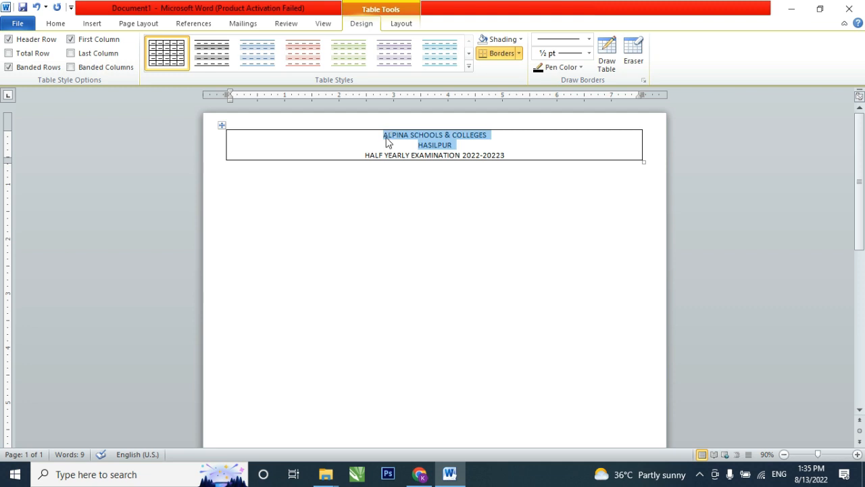
pyautogui.click(55, 23)
pyautogui.click(139, 43)
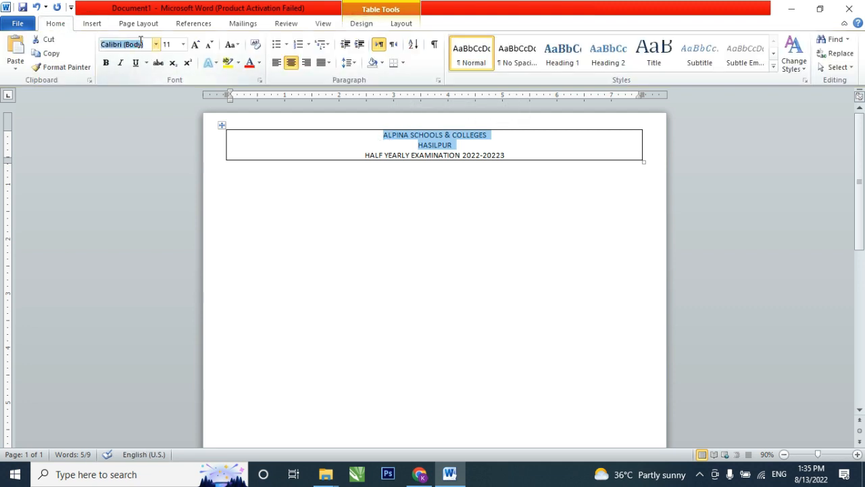
pyautogui.write('Copperplate Gc')
pyautogui.press('Return')
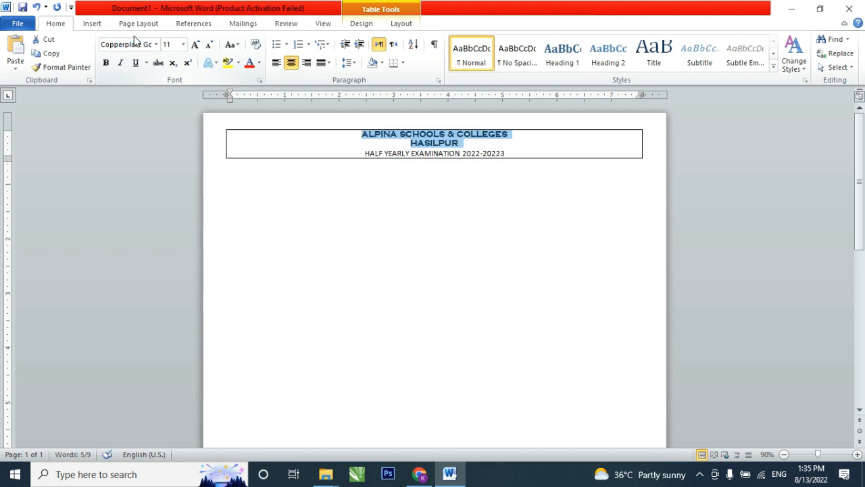
# - Underline the school name and HASILPUR lines and set their font size to 13
pyautogui.hotkey('ctrl', 'u')
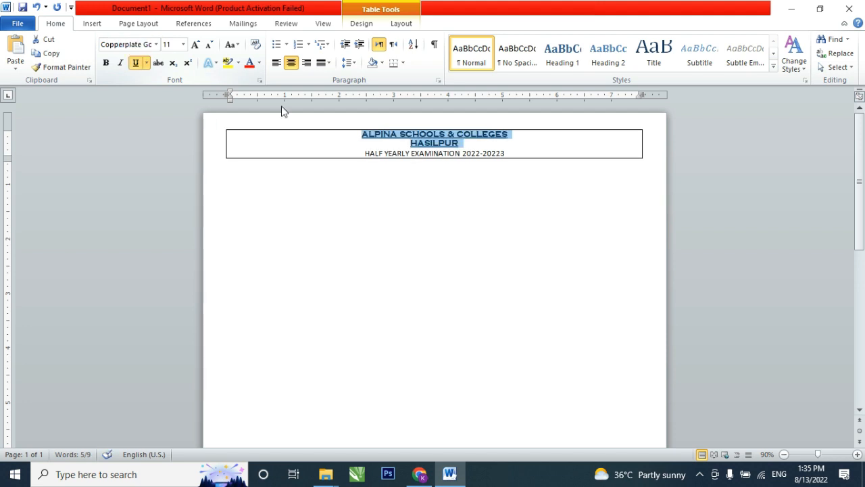
pyautogui.click(175, 44)
pyautogui.write('13')
pyautogui.press('Return')
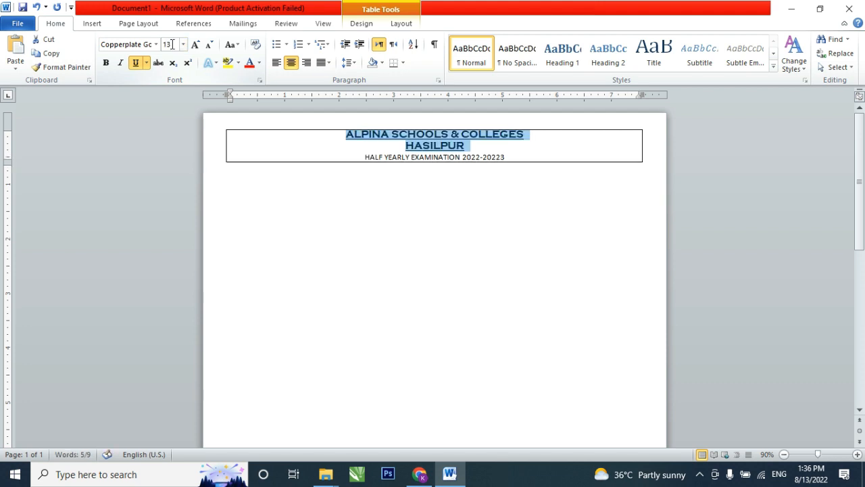
# - Make the half yearly examination line bold and underlined, keeping the Calibri (Body) font
pyautogui.click(506, 157)
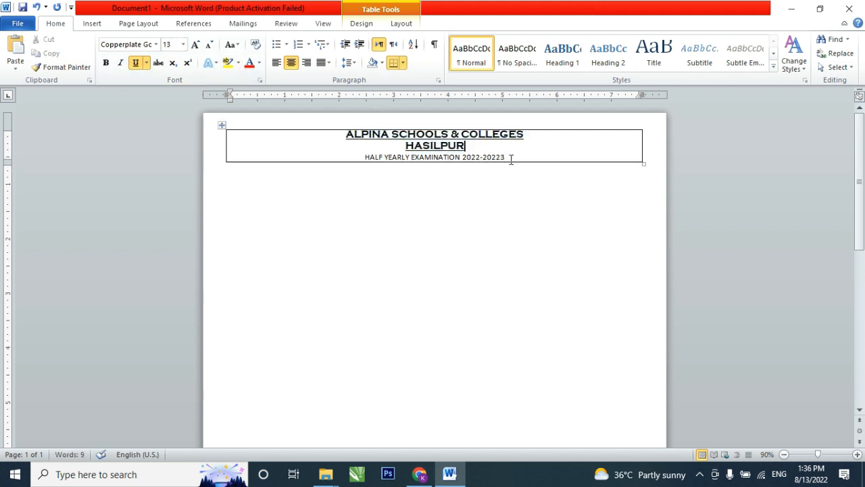
pyautogui.moveTo(506, 158); pyautogui.dragTo(372, 160)
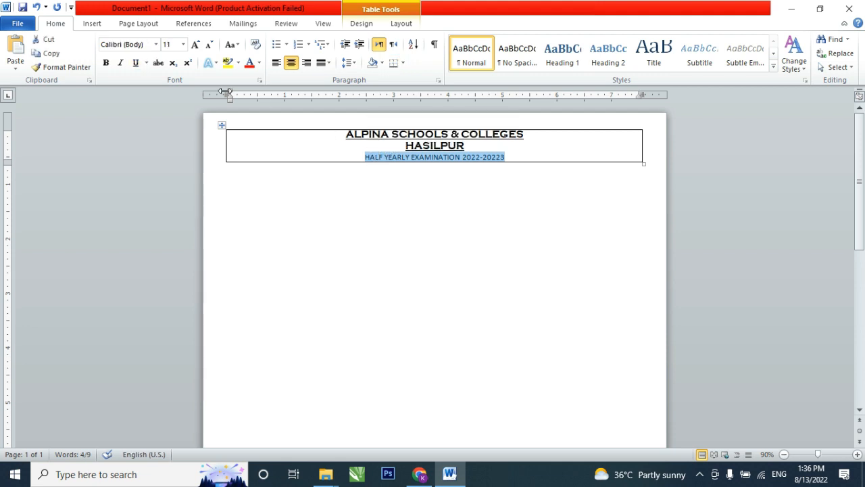
pyautogui.click(145, 44)
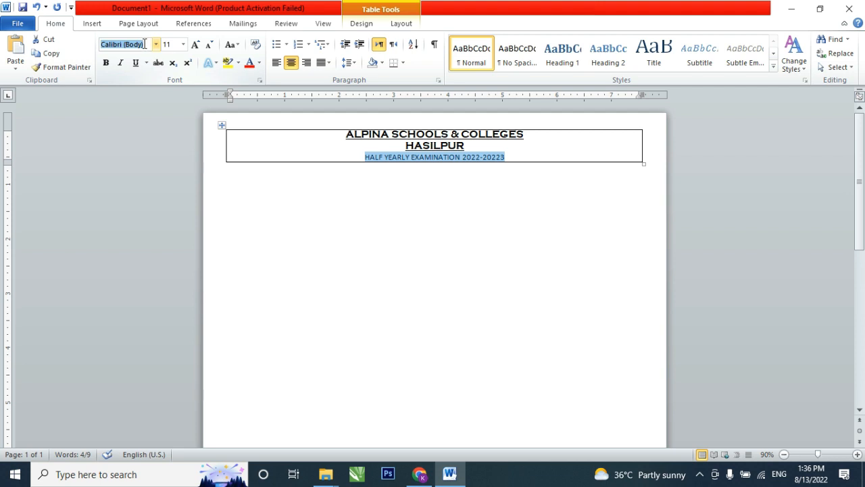
pyautogui.press('Return')
pyautogui.hotkey('ctrl', 'b')
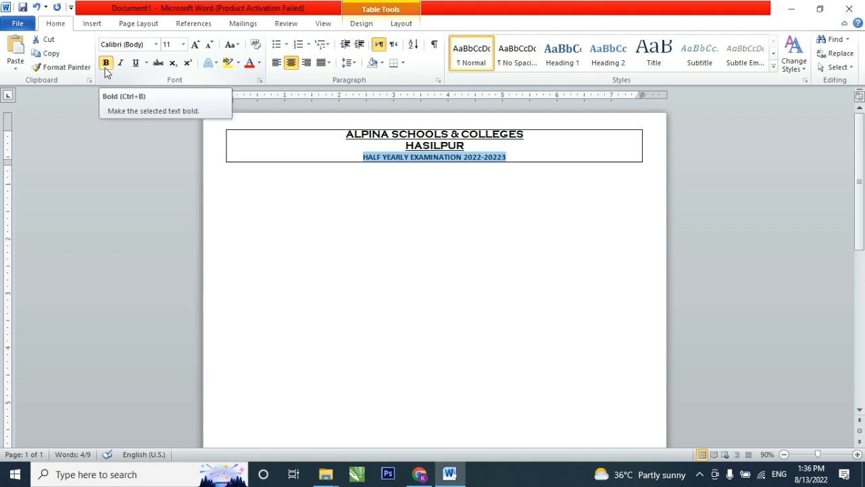
pyautogui.hotkey('ctrl', 'u')
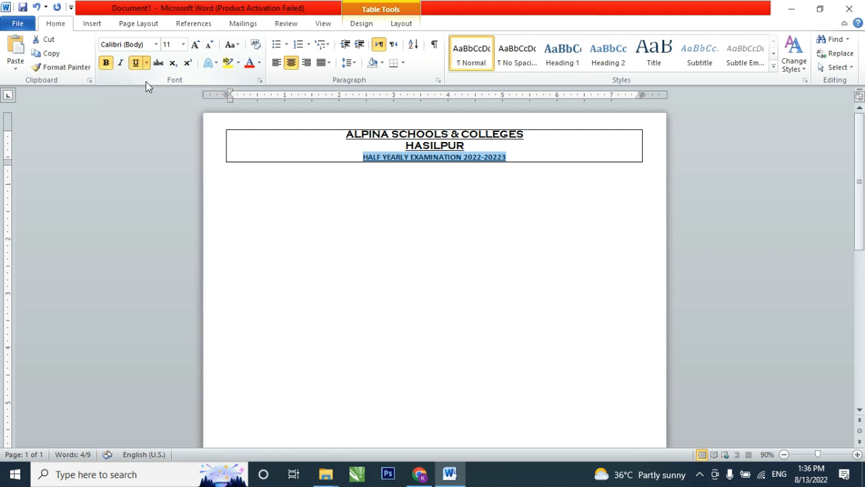
# - Set the font size of the half yearly examination line to 13
pyautogui.click(514, 154)
pyautogui.moveTo(514, 155); pyautogui.dragTo(365, 165)
pyautogui.click(170, 44)
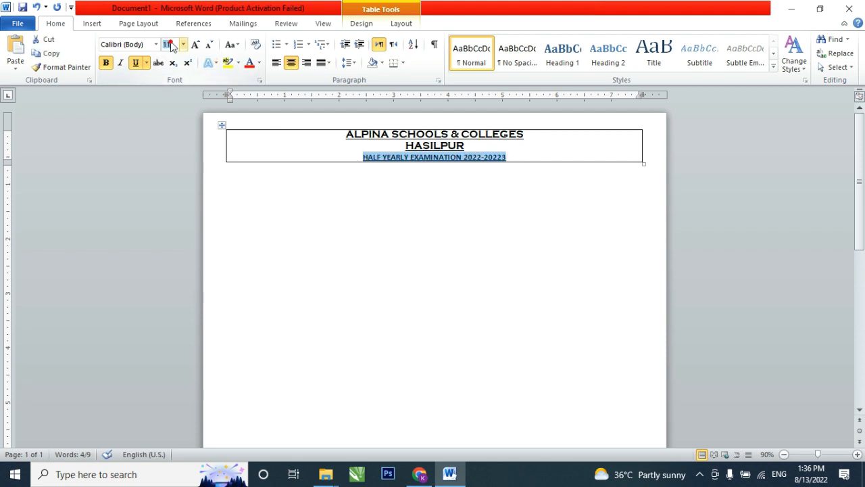
pyautogui.write('13')
pyautogui.press('Return')
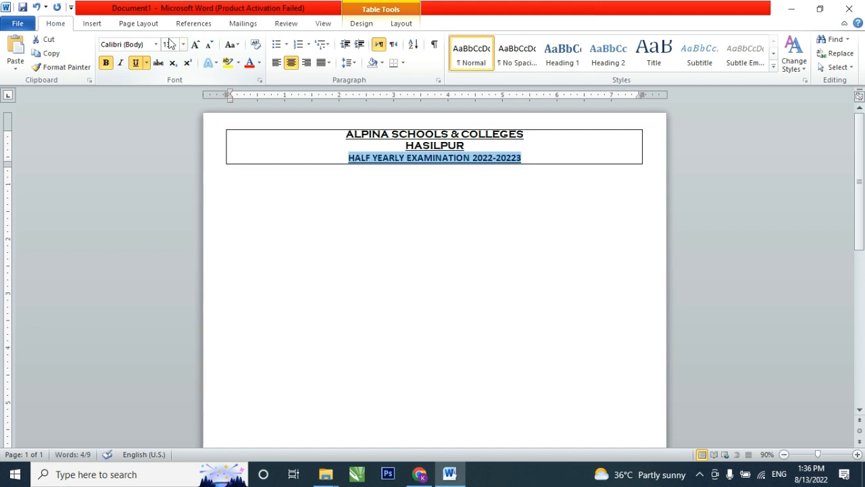
pyautogui.click(545, 159)
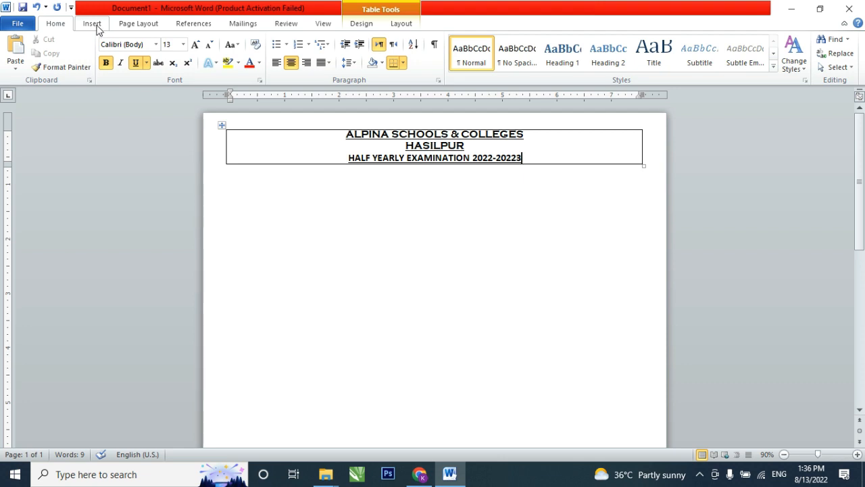
# - Apply the 3 pt thick-and-thin line style to all four outer borders of the heading table
pyautogui.click(397, 24)
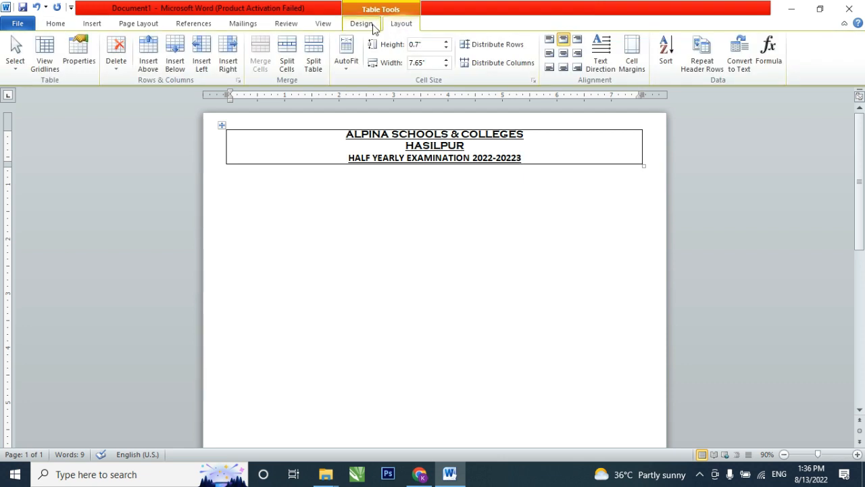
pyautogui.click(373, 26)
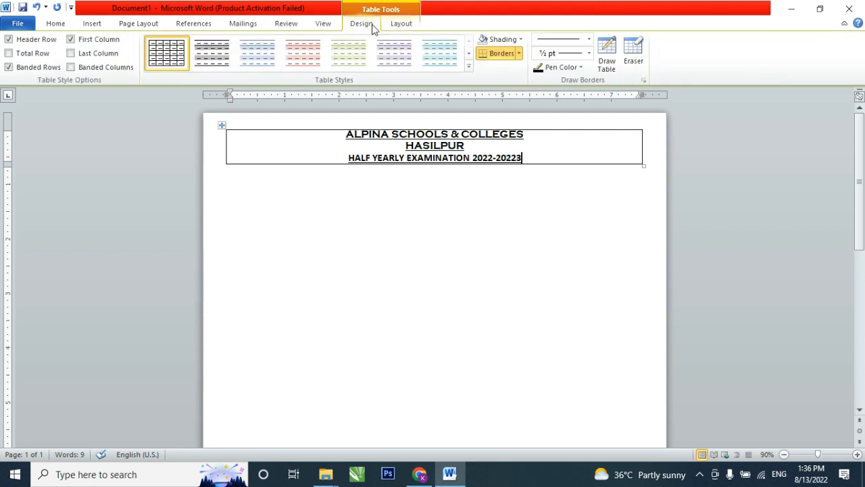
pyautogui.click(588, 42)
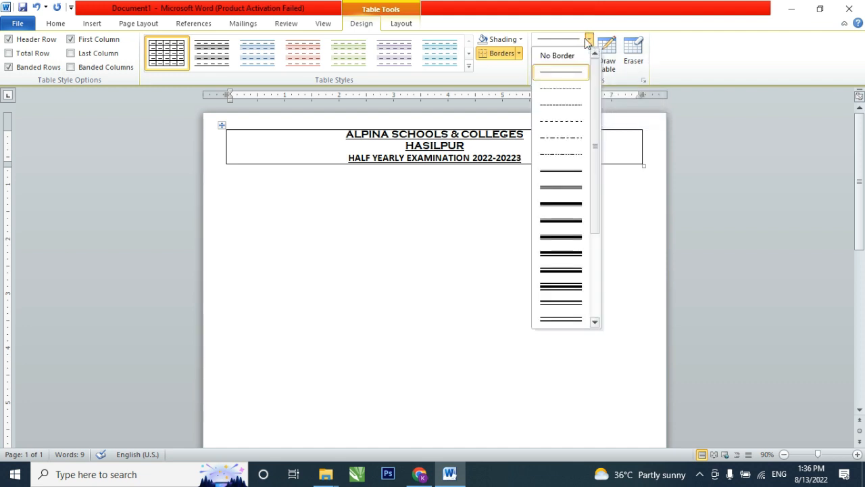
pyautogui.click(560, 203)
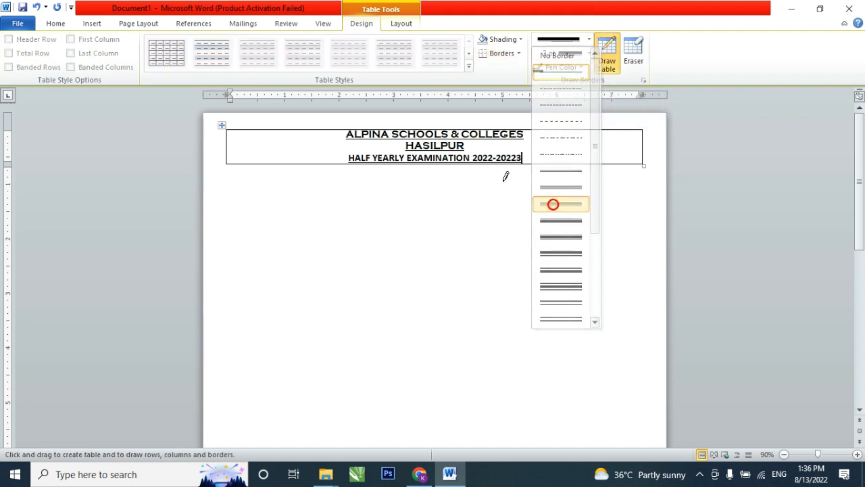
pyautogui.click(336, 129)
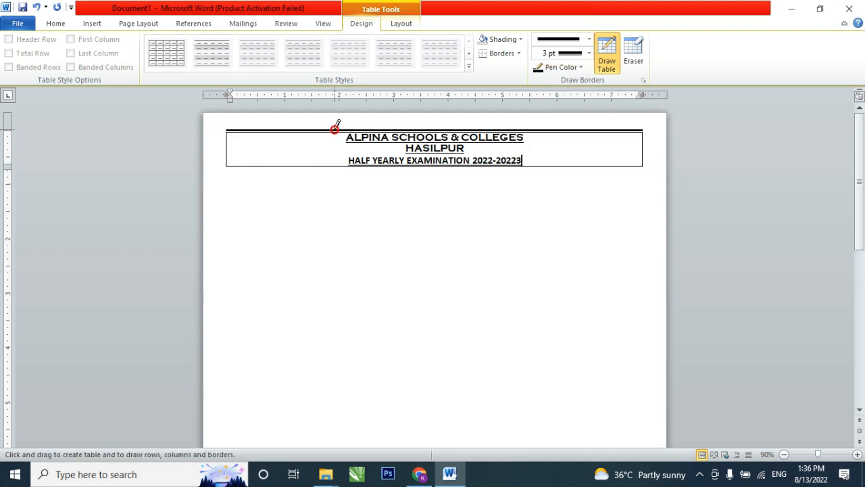
pyautogui.click(326, 166)
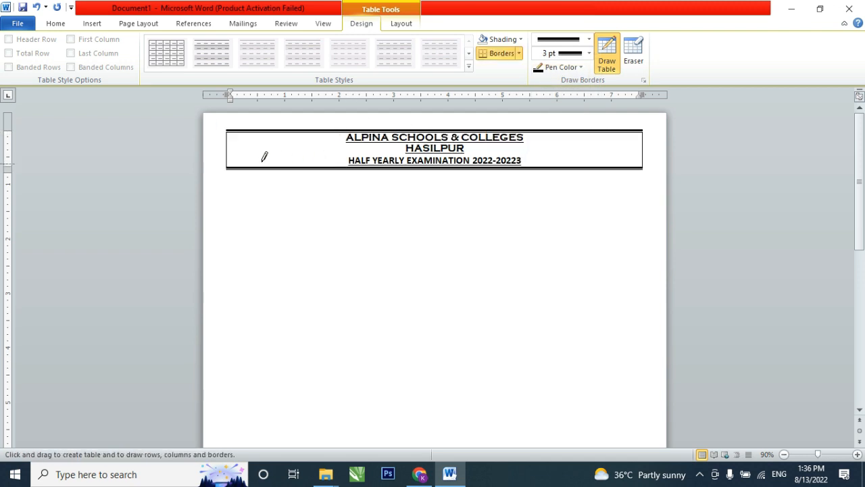
pyautogui.click(226, 147)
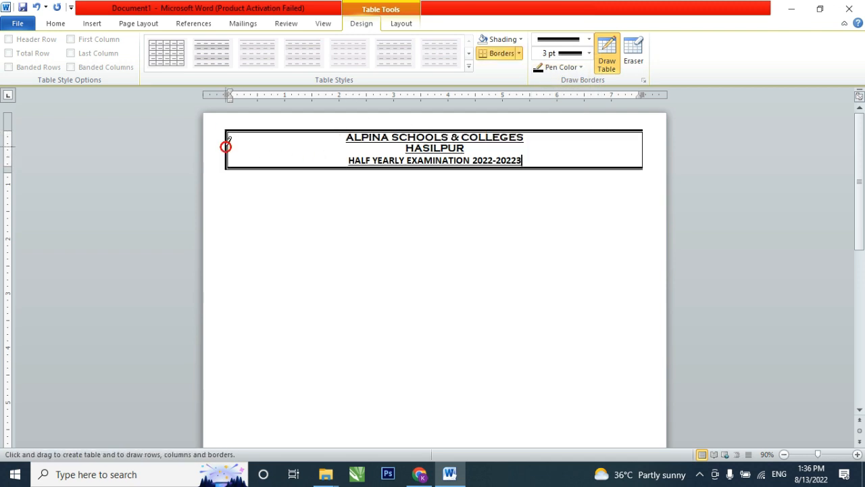
pyautogui.click(643, 149)
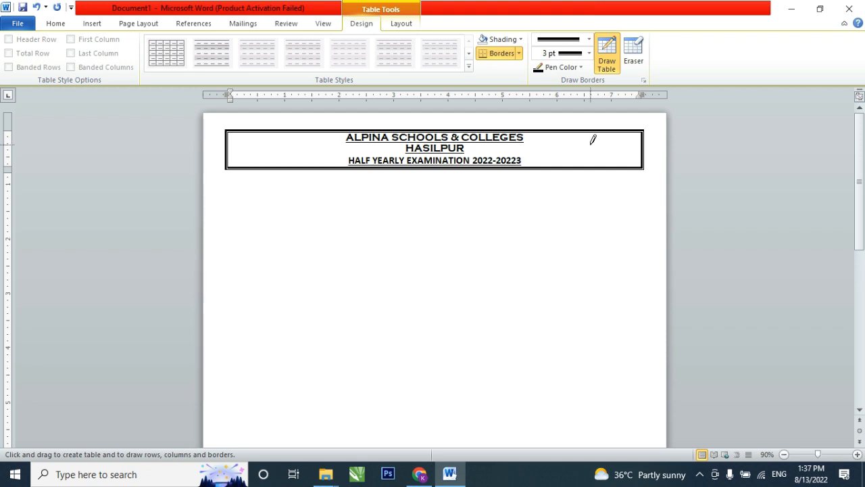
# - Correct the year range in the half yearly examination line to 2022-2023
pyautogui.press('Left')
pyautogui.press('BackSpace')
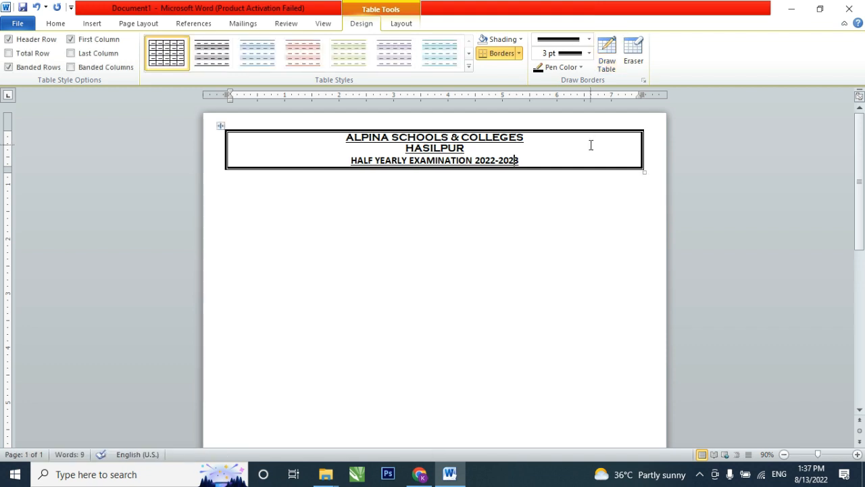
# - Start saving the document and choose the Desktop as the location
pyautogui.hotkey('ctrl', 's')
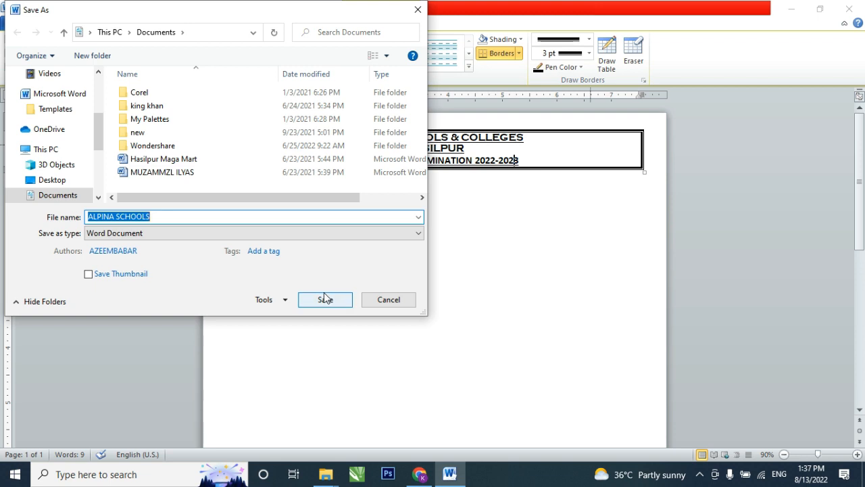
pyautogui.scroll(1, 69, 146)
pyautogui.scroll(3, 69, 146)
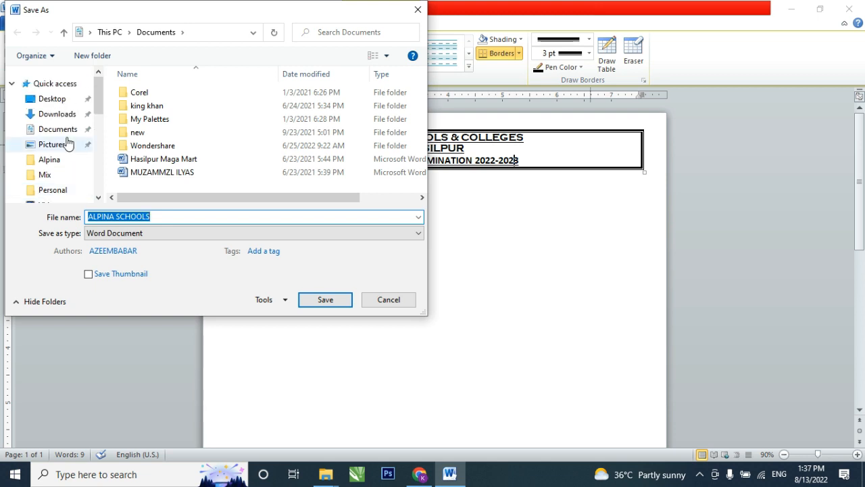
pyautogui.click(53, 100)
pyautogui.scroll(-1, 53, 101)
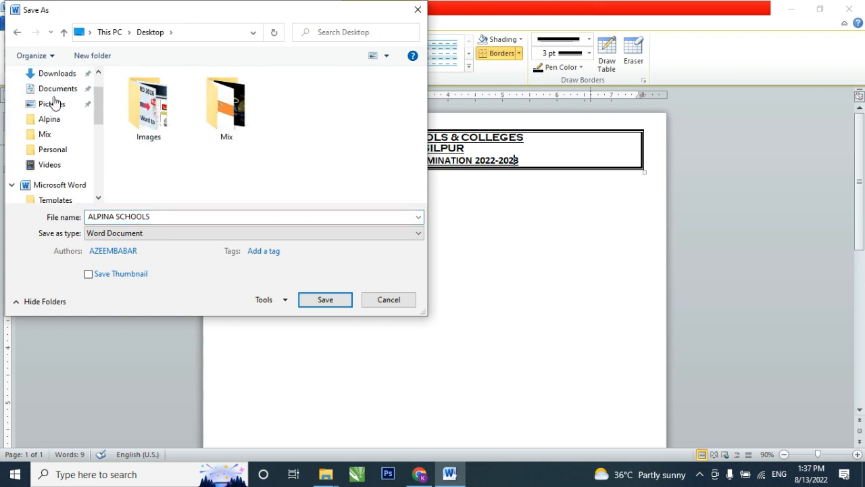
pyautogui.scroll(-4, 55, 102)
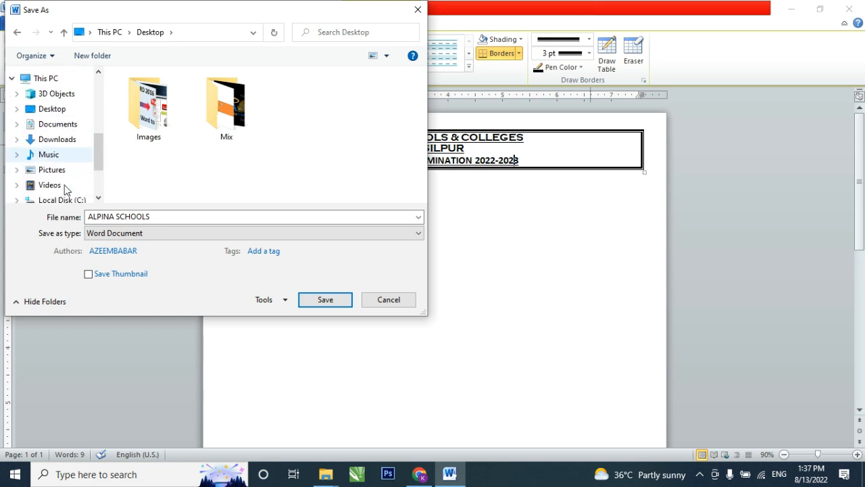
pyautogui.scroll(-2, 65, 186)
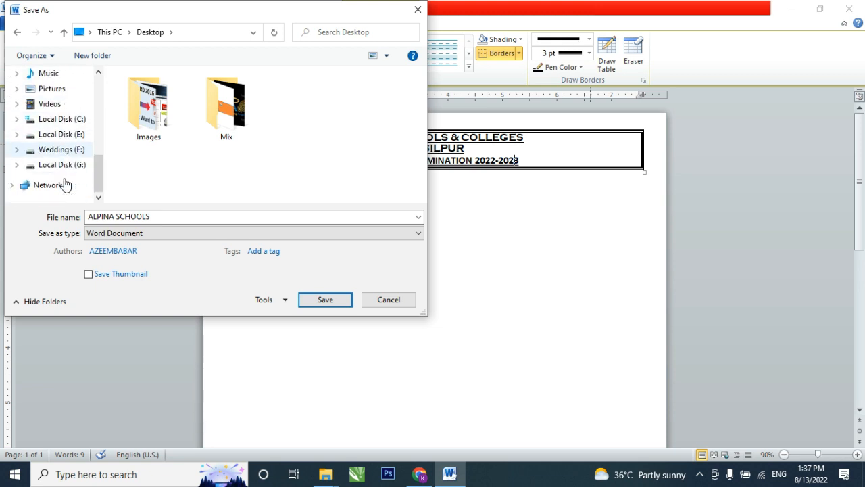
pyautogui.scroll(2, 68, 166)
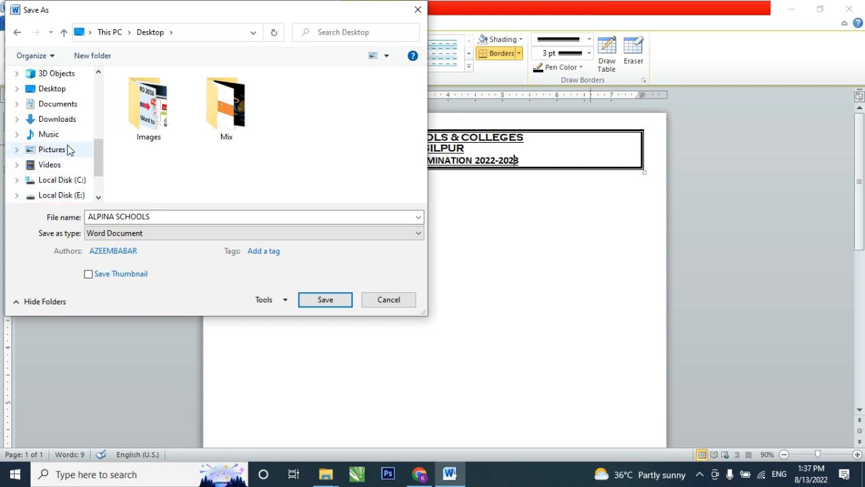
pyautogui.scroll(5, 67, 149)
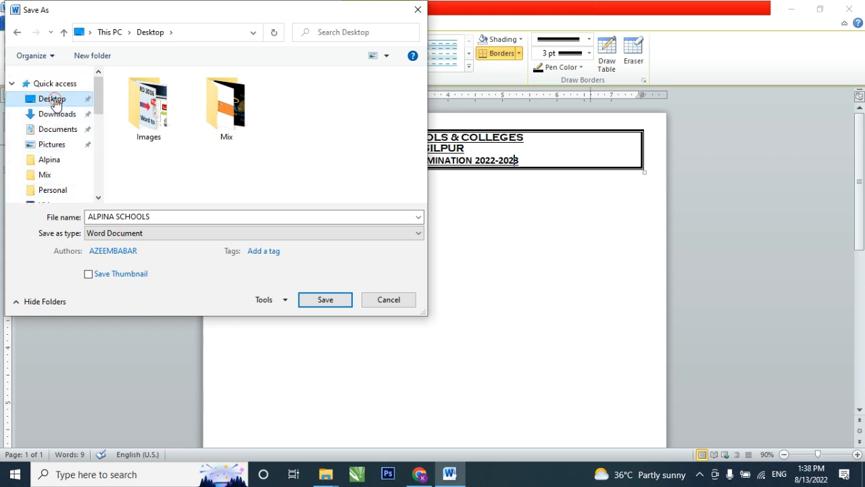
# - Create a folder named Class 4 on the Desktop and open it as the save location
pyautogui.click(210, 166)
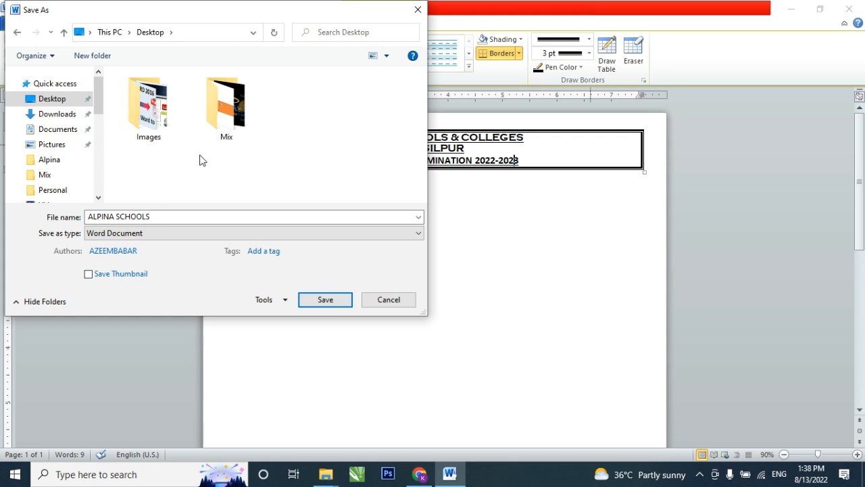
pyautogui.click(104, 54)
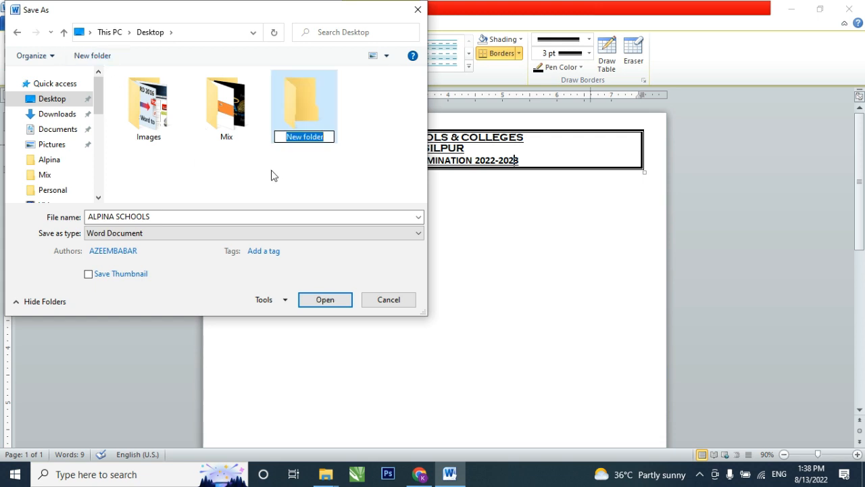
pyautogui.write('c')
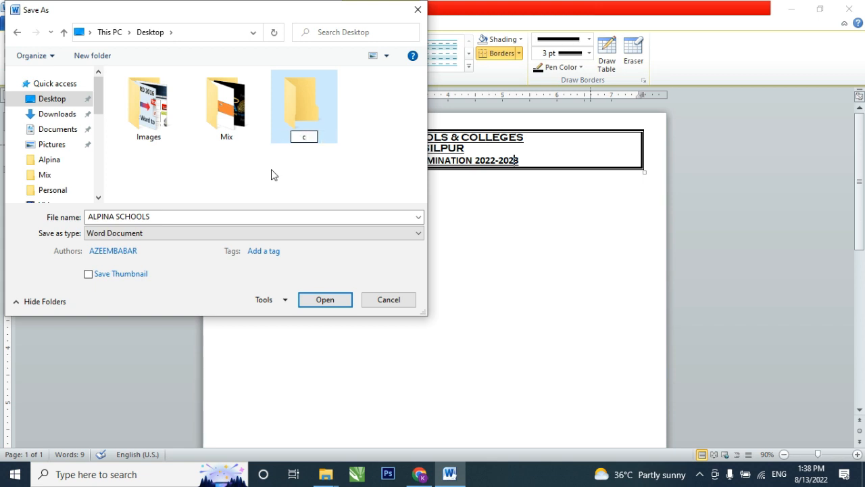
pyautogui.press('BackSpace')
pyautogui.write('Class 4')
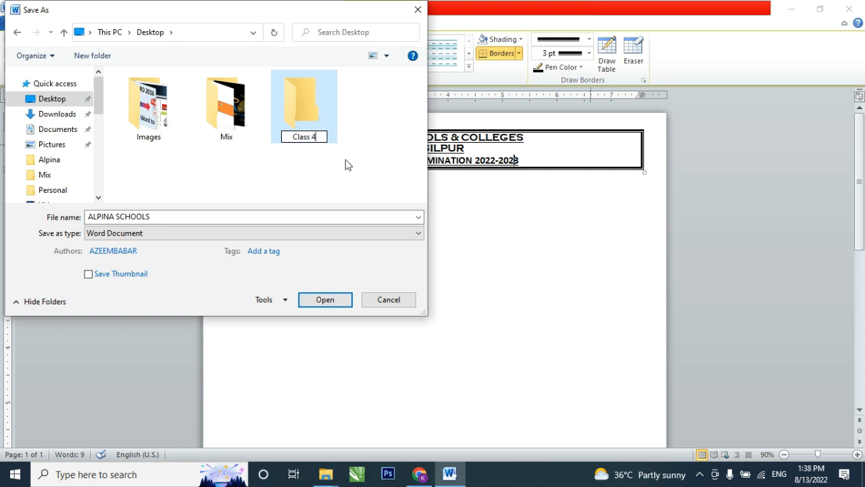
pyautogui.click(306, 113)
pyautogui.click(305, 113)
pyautogui.doubleClick(305, 113)
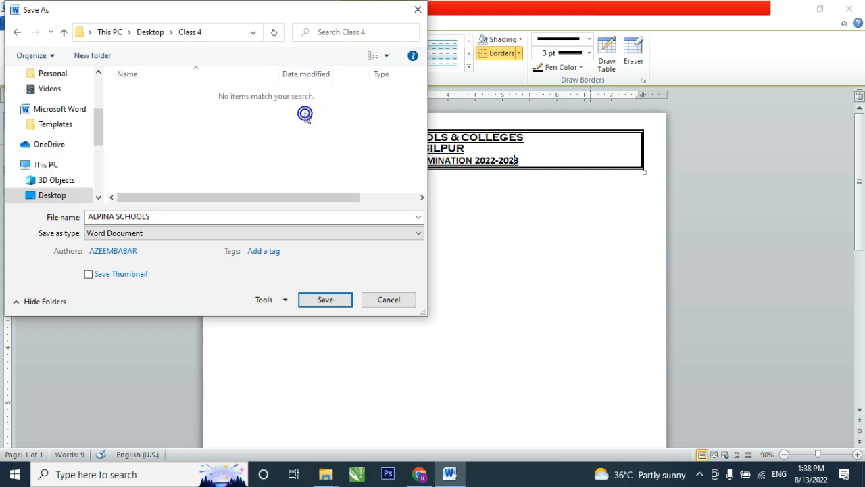
# - Save the document as a Word file named Social Studies Class 4
pyautogui.click(222, 218)
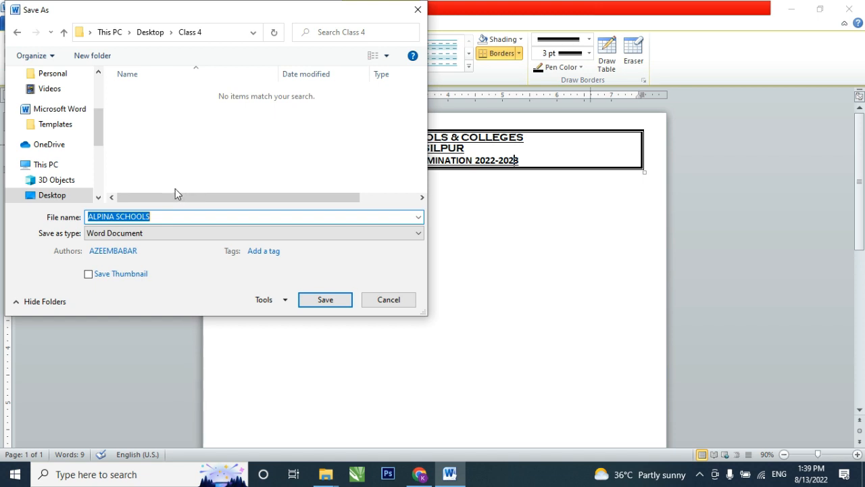
pyautogui.write('S')
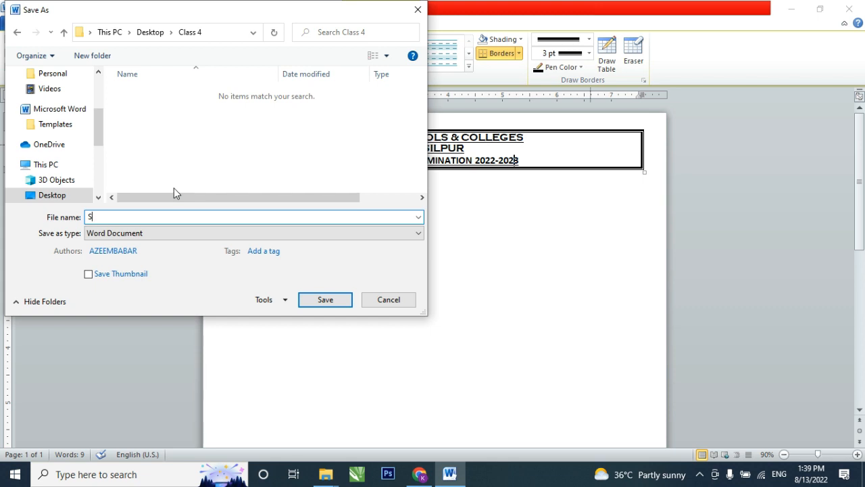
pyautogui.write('ocial Studies Cla')
pyautogui.press('BackSpace')
pyautogui.press('BackSpace')
pyautogui.write('lass 4')
pyautogui.click(315, 301)
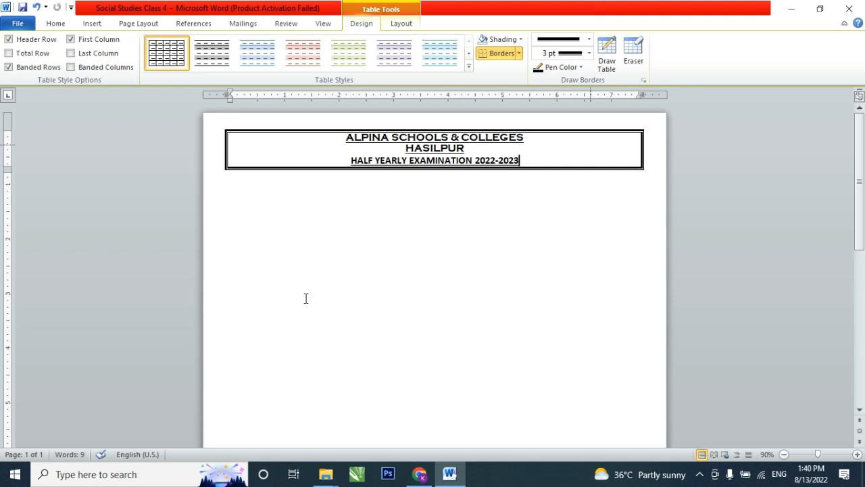
# - Add an empty line below the examination line and join HASILPUR onto the school name line
pyautogui.press('Return')
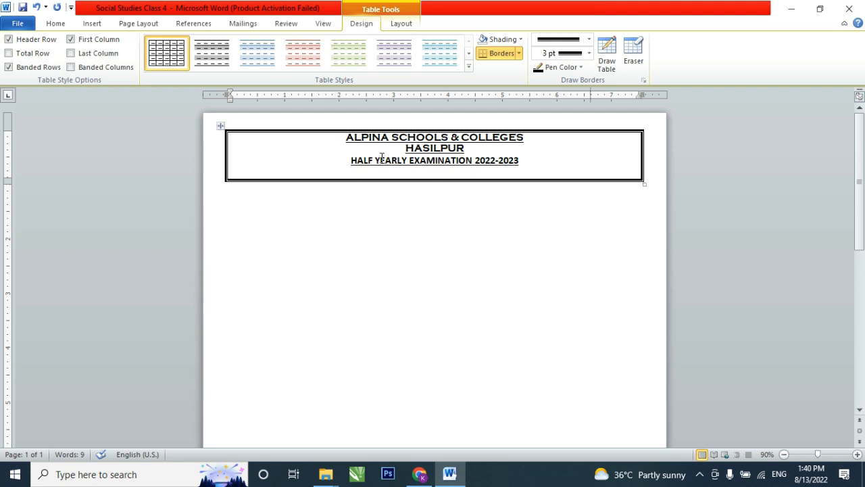
pyautogui.click(405, 149)
pyautogui.press('BackSpace')
pyautogui.press('BackSpace')
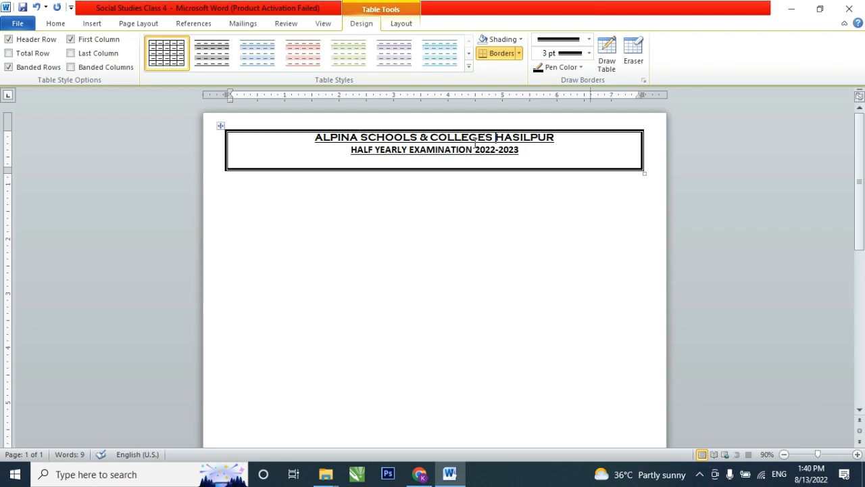
# - Add the line "Social Studies – class 4" directly below the half yearly examination line
pyautogui.click(546, 150)
pyautogui.press('Return')
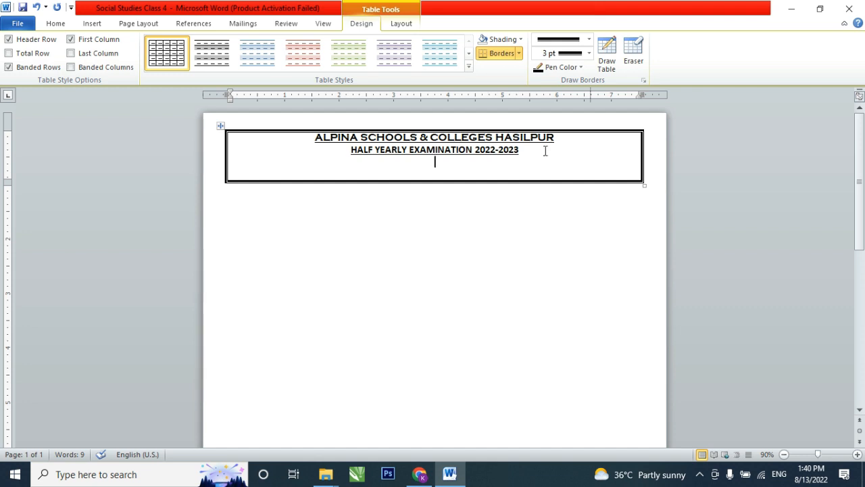
pyautogui.write('So')
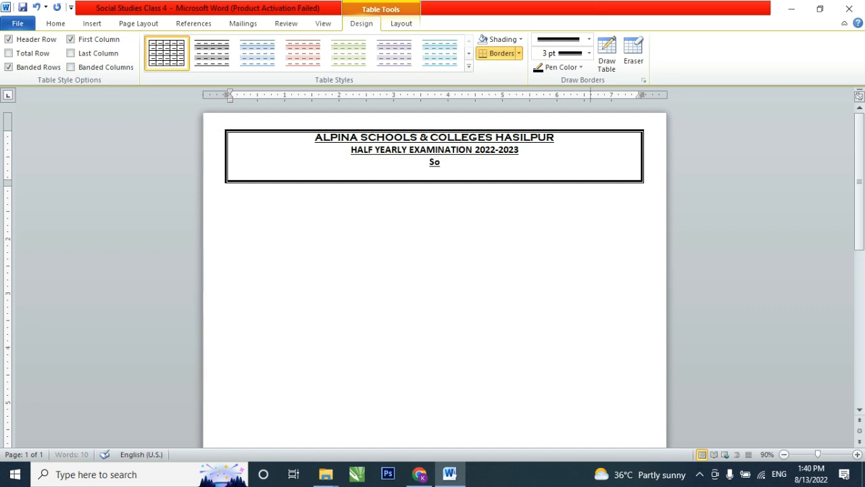
pyautogui.write('cial Studies')
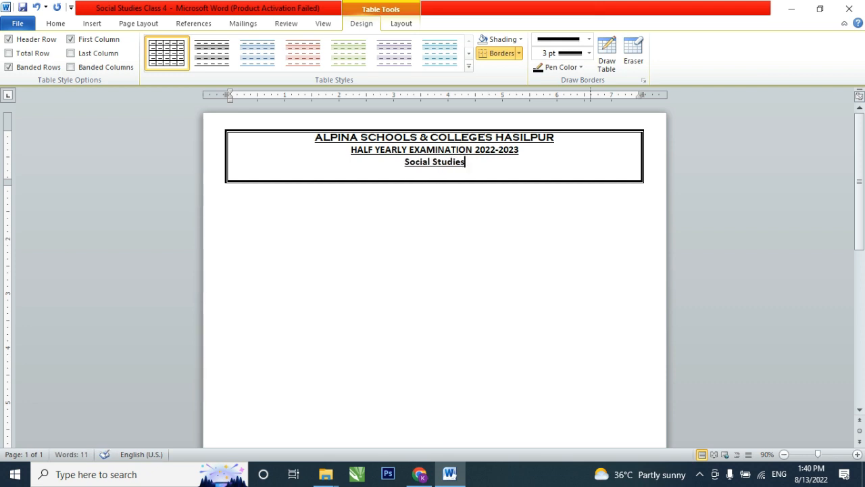
pyautogui.write(' - clas')
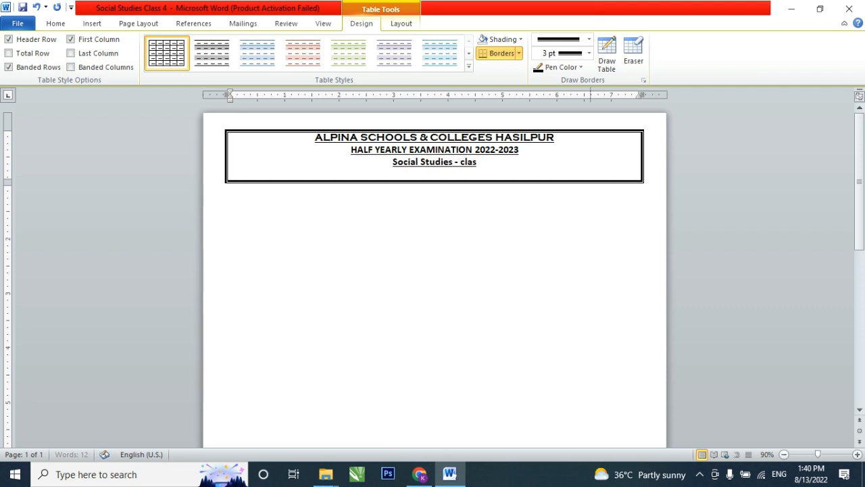
pyautogui.write('s 4')
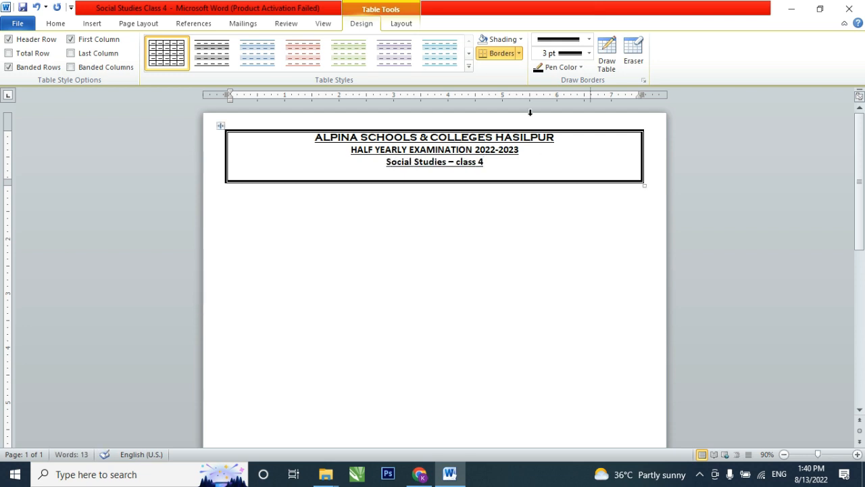
# - Remove the underline from the Social Studies – class 4 line
pyautogui.moveTo(499, 162); pyautogui.dragTo(389, 166)
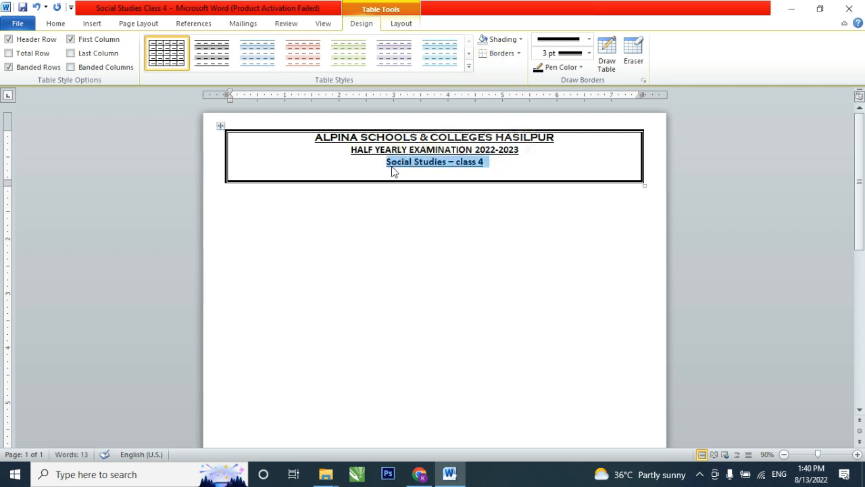
pyautogui.hotkey('ctrl', 'u')
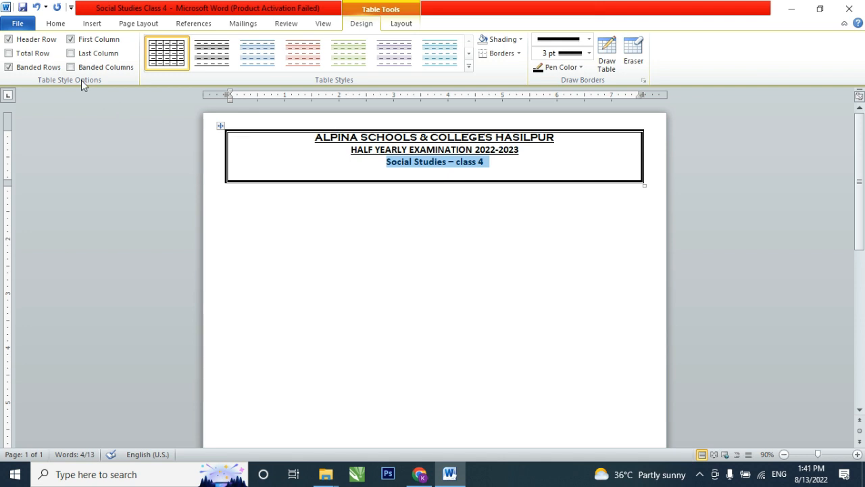
pyautogui.click(55, 24)
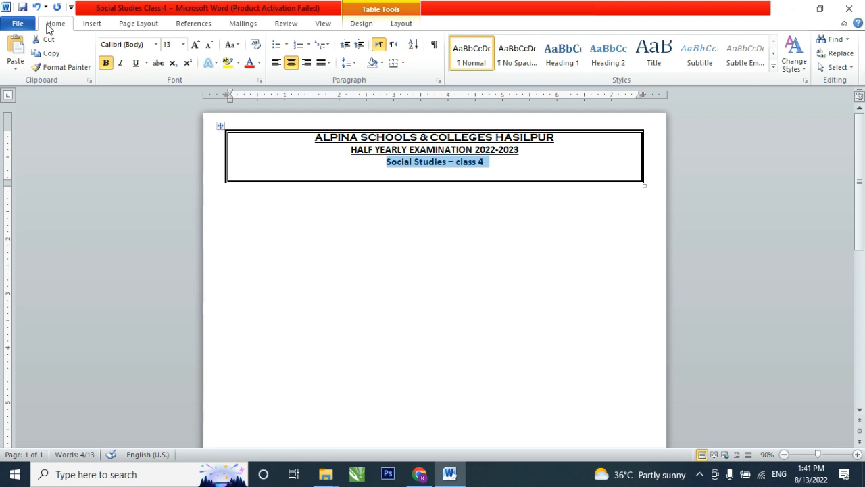
# - Change the Social Studies – class 4 line to uppercase
pyautogui.click(231, 46)
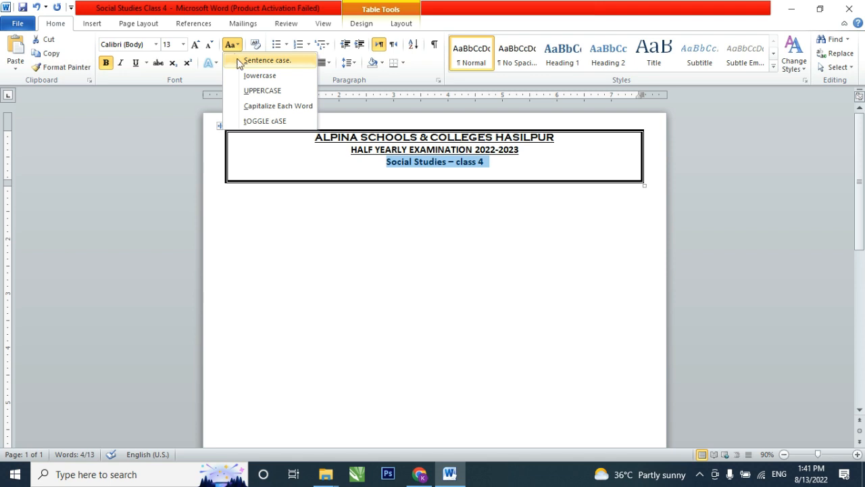
pyautogui.click(255, 92)
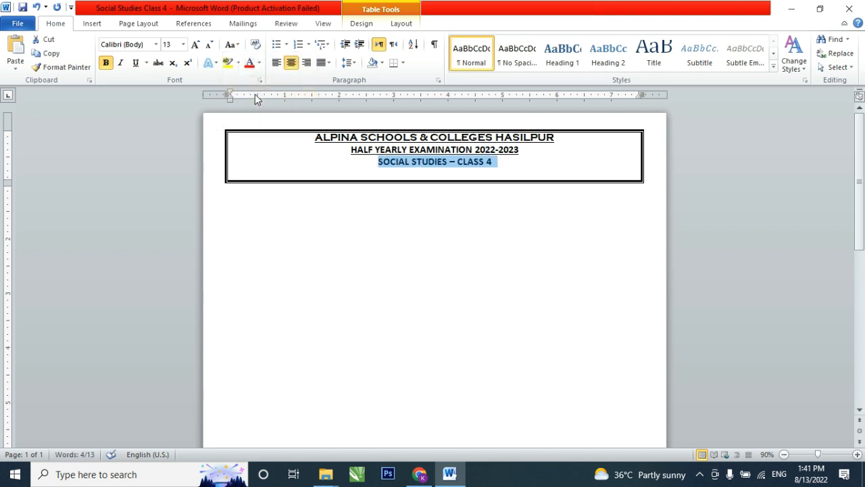
# - Add a left-aligned, non-underlined "Name:" label with a blank fill-in line below the Social Studies line
pyautogui.click(499, 169)
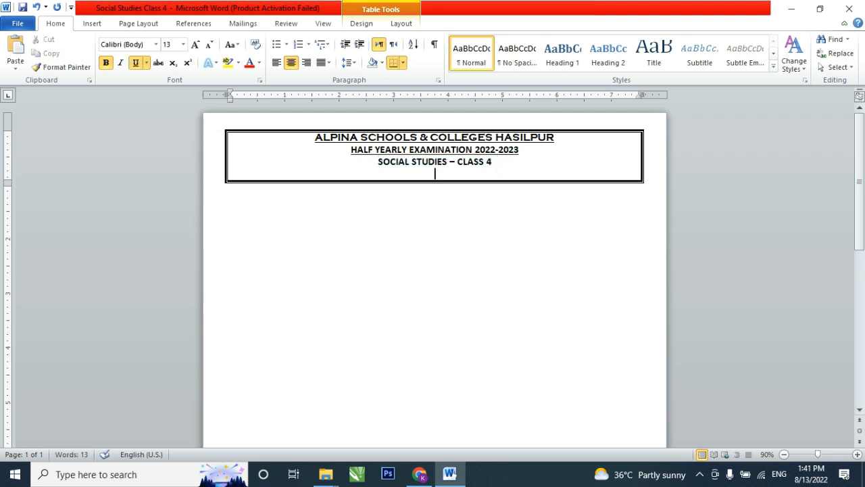
pyautogui.hotkey('ctrl', 'l')
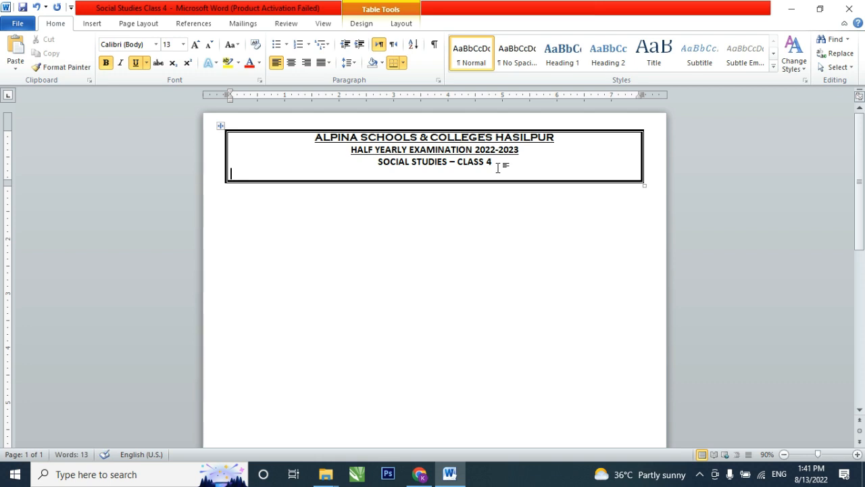
pyautogui.write('Nam')
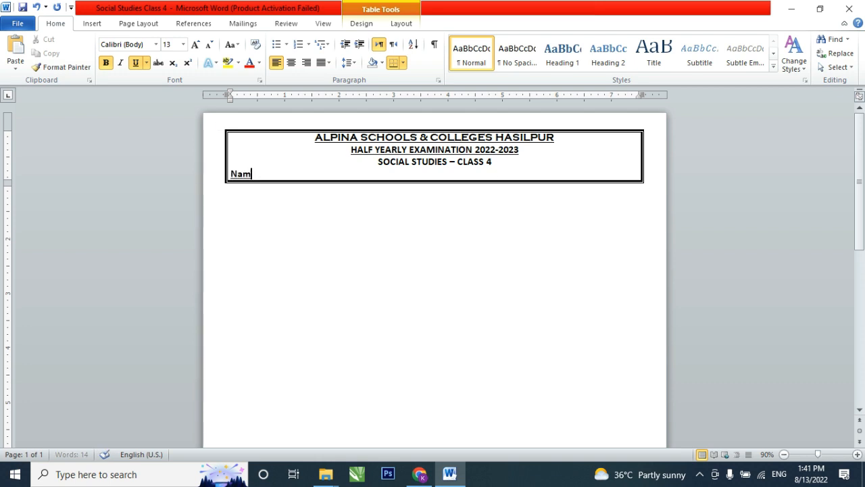
pyautogui.press('BackSpace')
pyautogui.press('BackSpace')
pyautogui.press('BackSpace')
pyautogui.hotkey('ctrl', 'u')
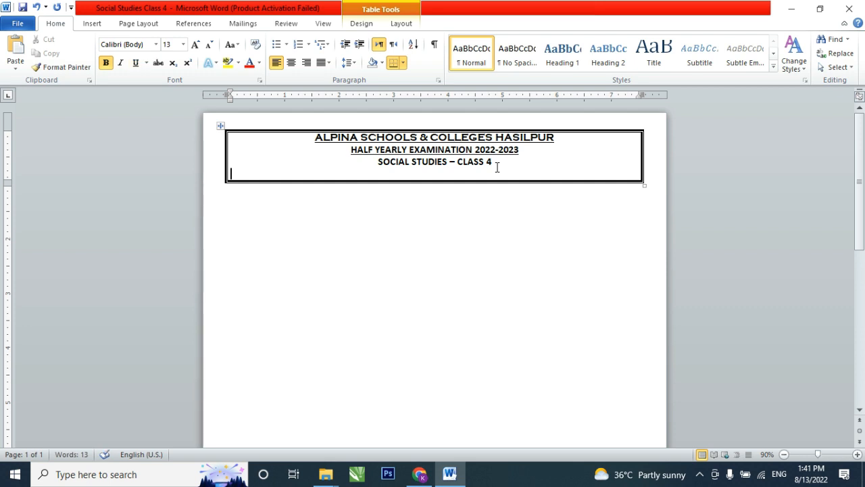
pyautogui.write('Name')
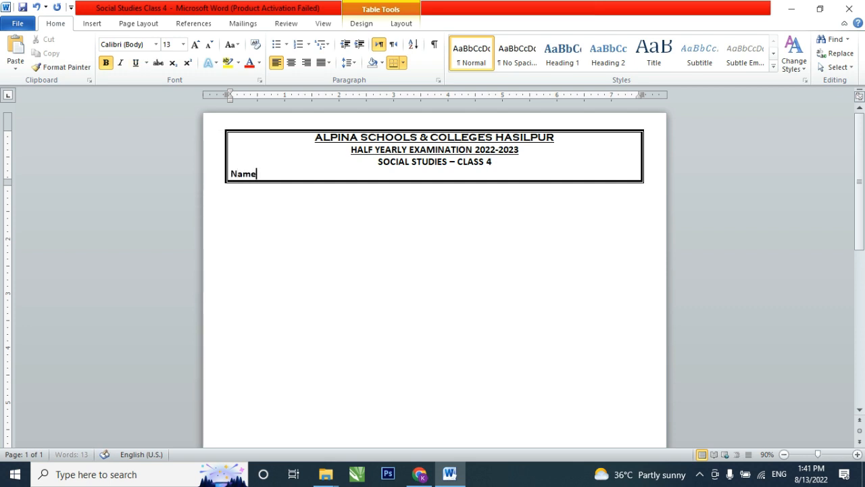
pyautogui.write(': _____________________')
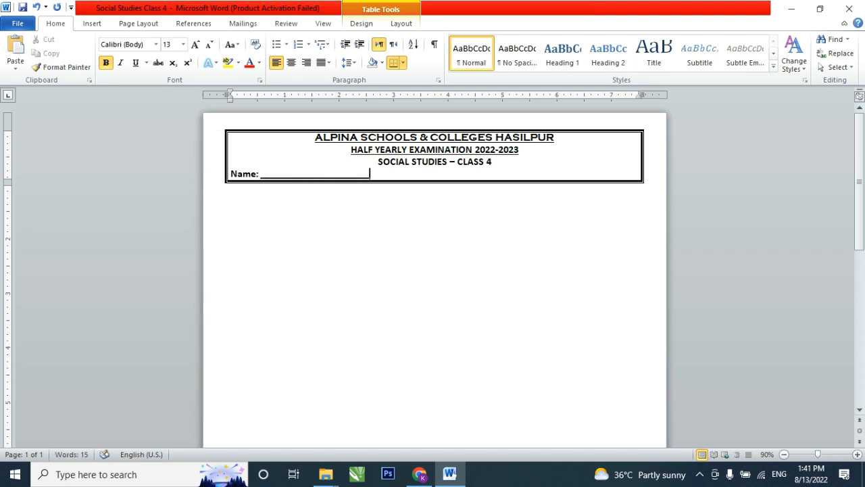
# - Add a "Date:" label below the Name line, with a fill-in blank ending level with the one above
pyautogui.press('Return')
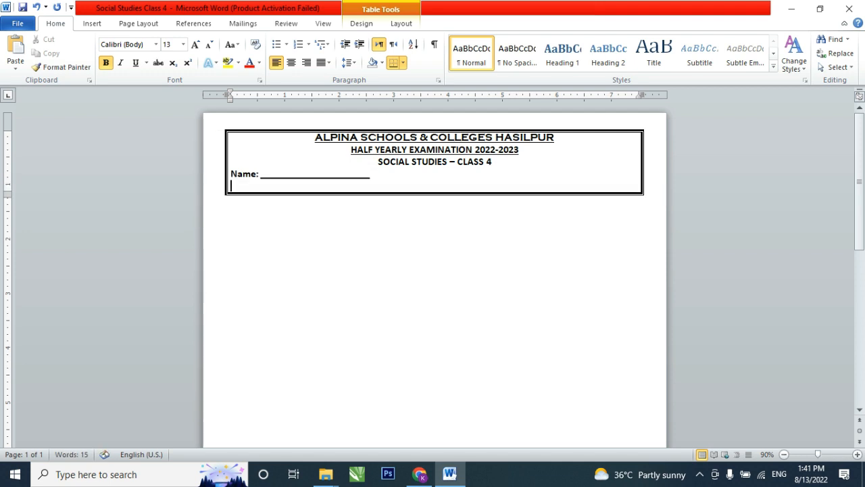
pyautogui.write('Date: __________________')
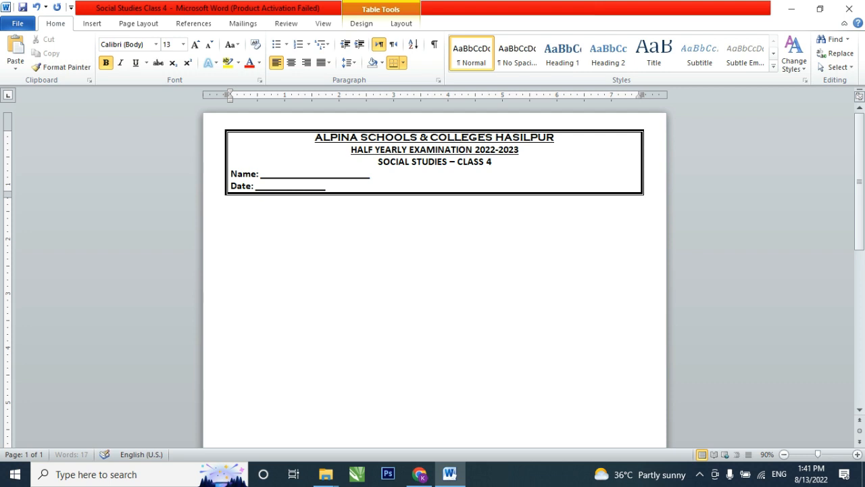
pyautogui.write('____________')
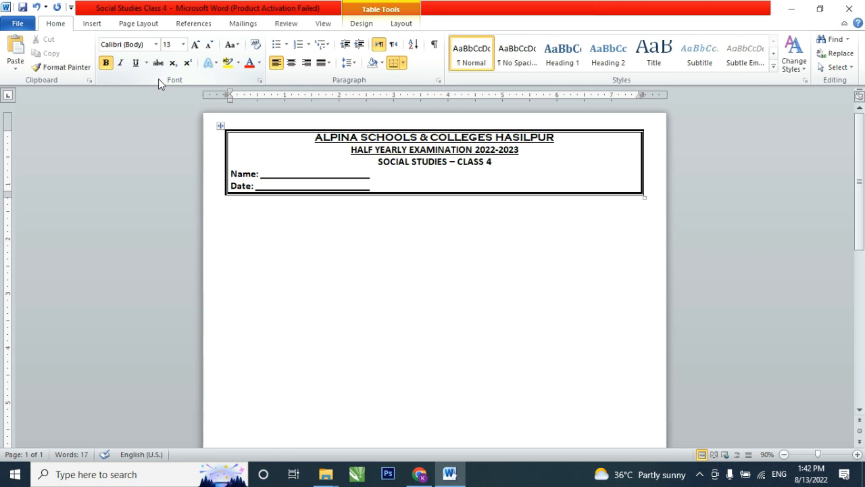
# - Add "Time: 45 mins" at the far end of the Name line
pyautogui.click(381, 177)
pyautogui.write('Teim')
pyautogui.press('BackSpace')
pyautogui.press('BackSpace')
pyautogui.press('BackSpace')
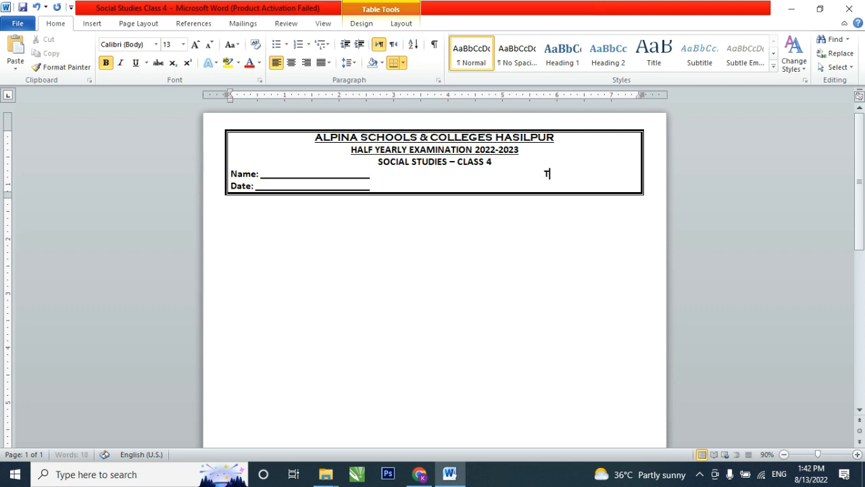
pyautogui.write('ime: 45')
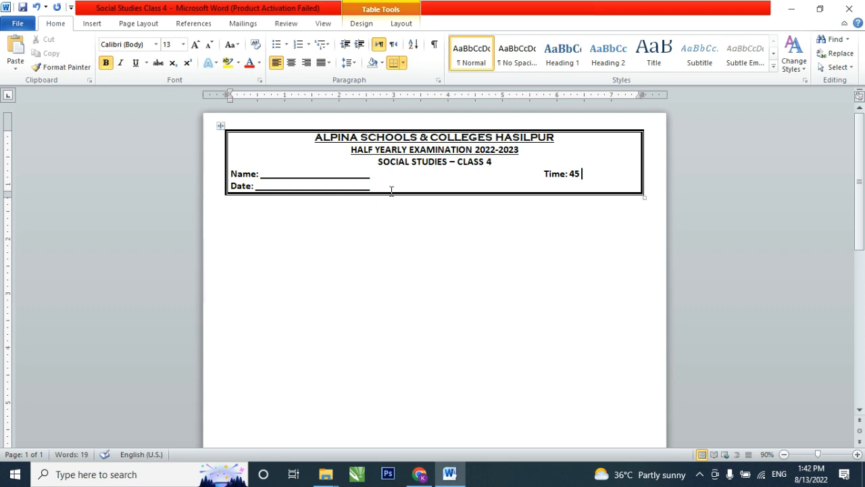
pyautogui.write(' mins')
# - Add "Total Marks: 30" on the Date line, aligned under the Time entry
pyautogui.press('Tab')
pyautogui.hotkey('ctrl', 'z')
pyautogui.press('BackSpace')
pyautogui.write('total')
pyautogui.press('BackSpace')
pyautogui.press('BackSpace')
pyautogui.press('BackSpace')
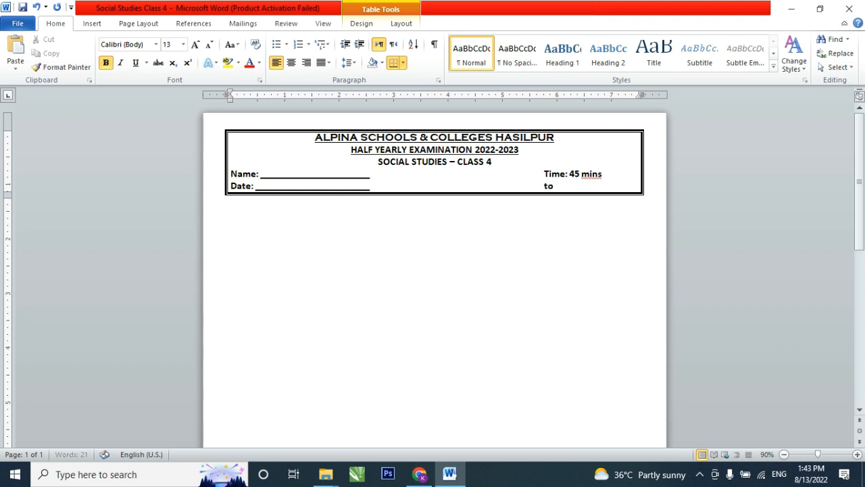
pyautogui.press('BackSpace')
pyautogui.press('BackSpace')
pyautogui.write('Total MarkL')
pyautogui.press('BackSpace')
pyautogui.write('s: 30')
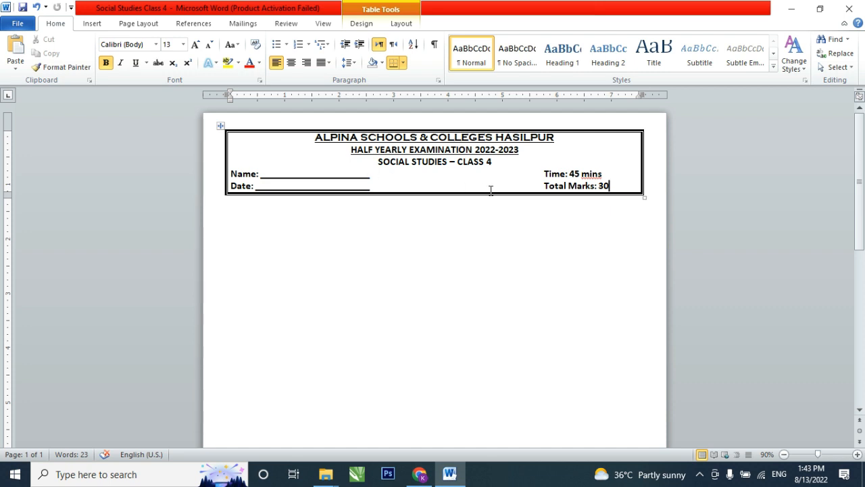
# - Set the line spacing of the Name and Date lines to 1.5
pyautogui.moveTo(357, 177); pyautogui.dragTo(356, 182)
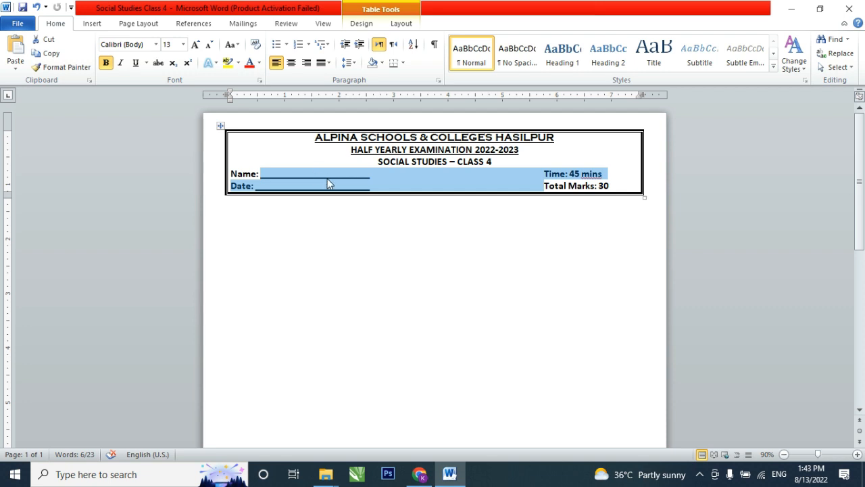
pyautogui.moveTo(329, 173); pyautogui.dragTo(334, 186)
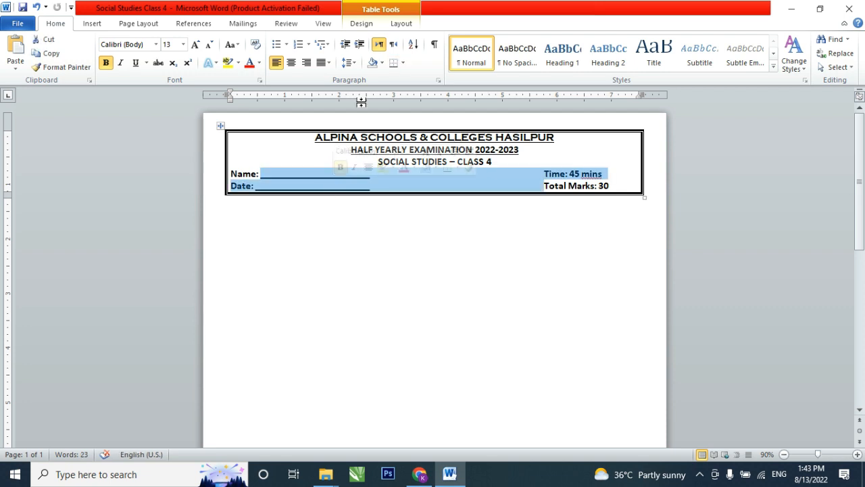
pyautogui.click(348, 63)
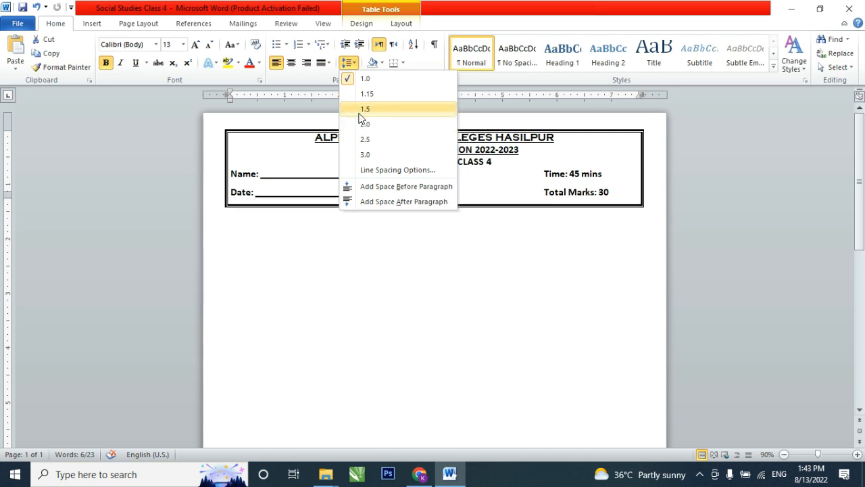
pyautogui.click(359, 113)
pyautogui.click(471, 178)
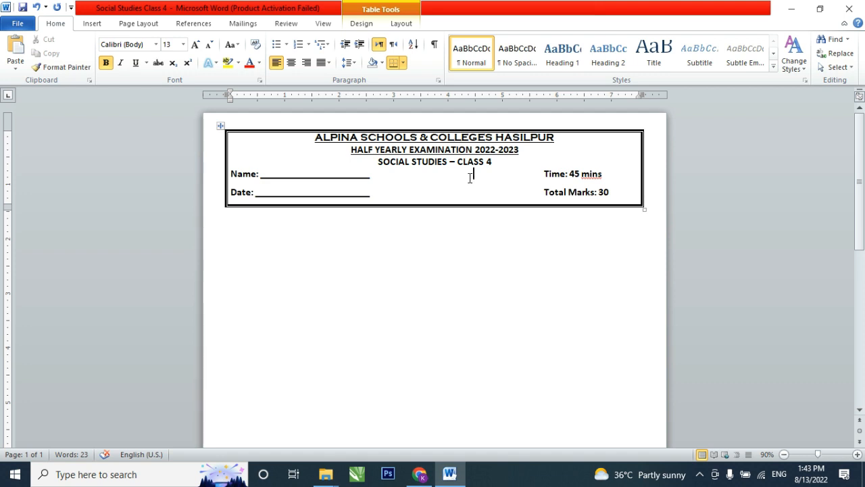
# - Add a centred line reading OBJECTIVE below the Date and Total Marks line
pyautogui.click(615, 196)
pyautogui.press('Return')
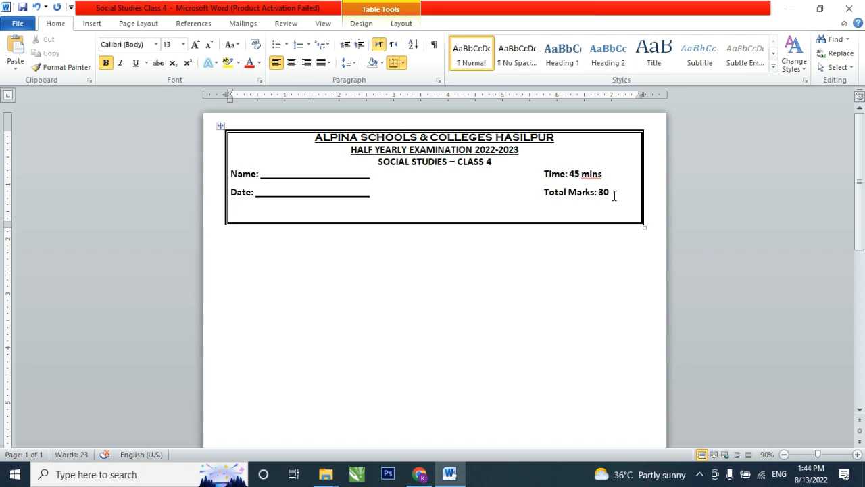
pyautogui.write('O')
pyautogui.press('BackSpace')
pyautogui.write('OBJECTU')
pyautogui.press('BackSpace')
pyautogui.write('IVE')
pyautogui.hotkey('ctrl', 'e')
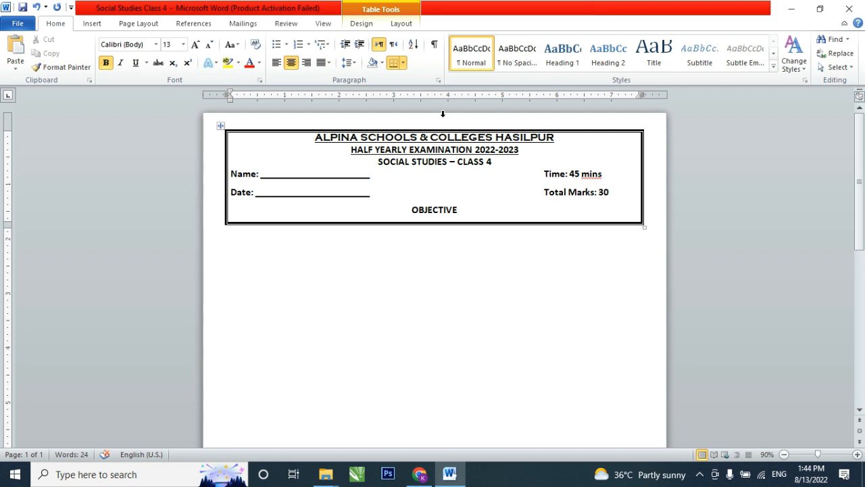
# - Insert the Logo image from the desktop into the Word document after the word OBJECTIVE
pyautogui.click(788, 11)
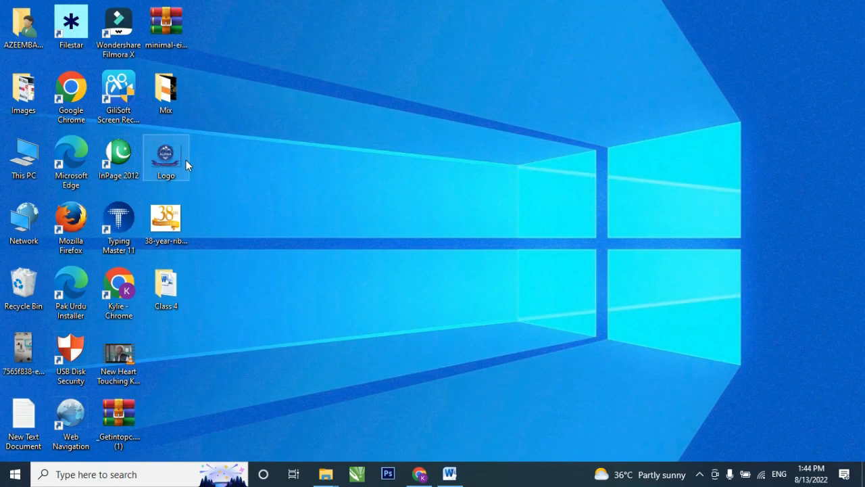
pyautogui.moveTo(163, 161); pyautogui.dragTo(288, 213)
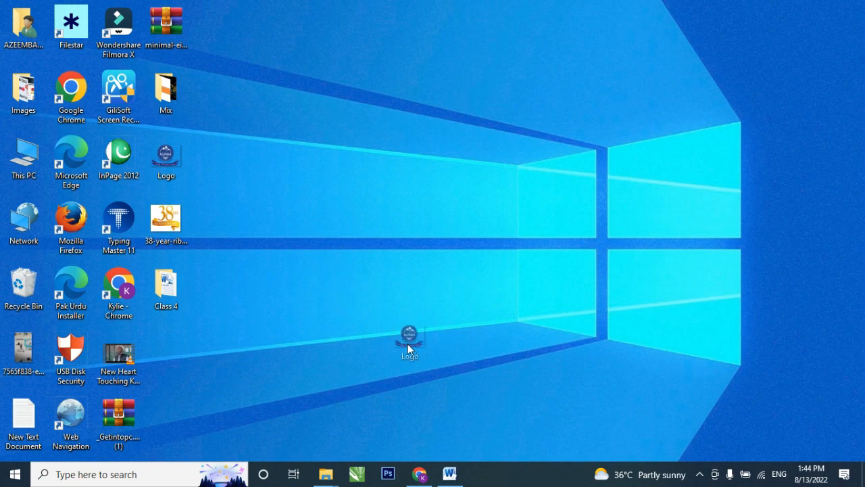
pyautogui.moveTo(450, 445); pyautogui.dragTo(294, 161)
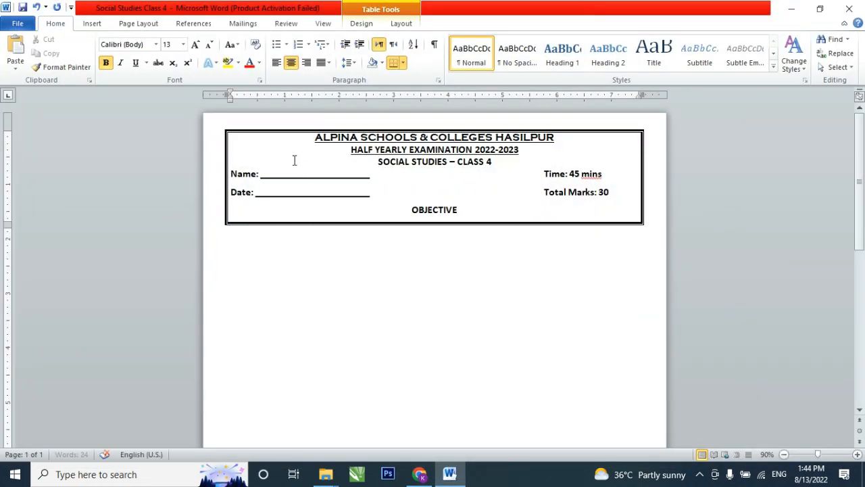
pyautogui.scroll(-6, 297, 176)
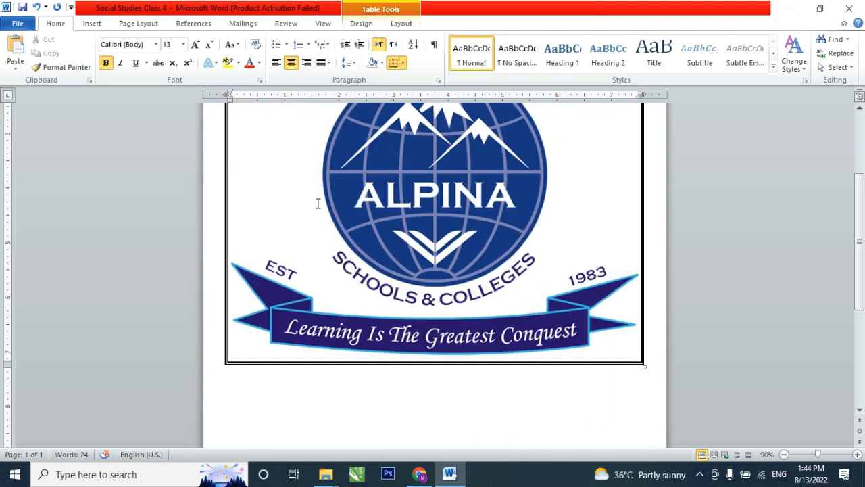
pyautogui.scroll(3, 318, 200)
# - Shrink the logo proportionally to about 0.71 inches high and 0.99 inches wide
pyautogui.click(387, 234)
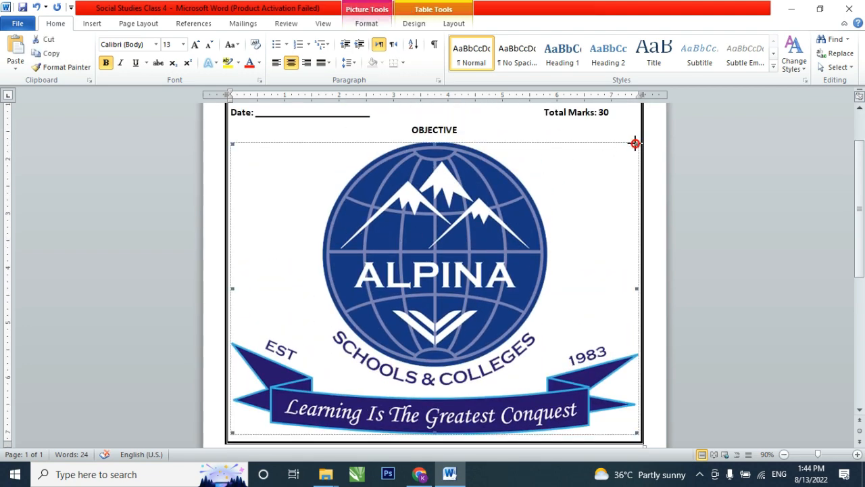
pyautogui.moveTo(635, 144); pyautogui.dragTo(360, 357)
pyautogui.scroll(3, 487, 215)
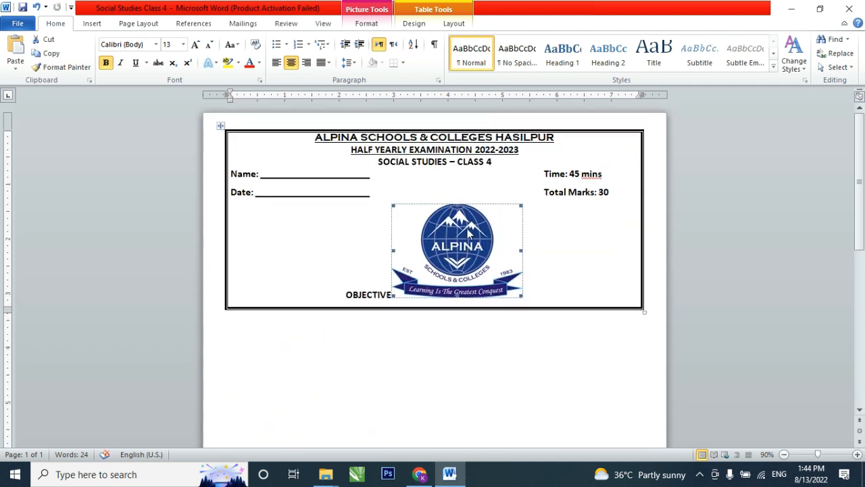
pyautogui.moveTo(393, 205); pyautogui.dragTo(482, 277)
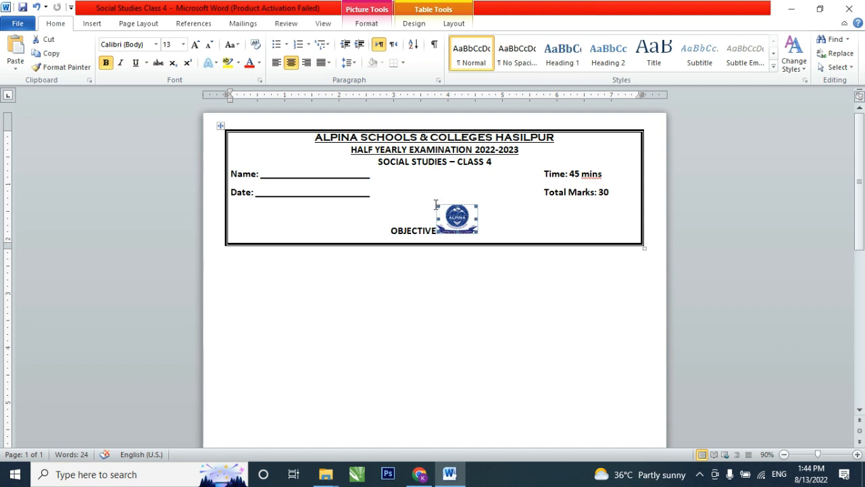
pyautogui.moveTo(439, 206); pyautogui.dragTo(428, 197)
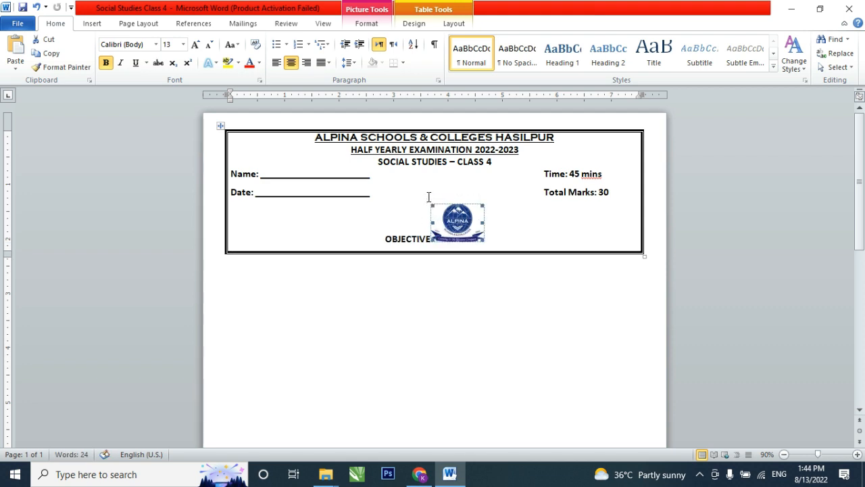
# - Move the logo up into the Date line and set its text wrapping to In Front of Text
pyautogui.moveTo(462, 222); pyautogui.dragTo(458, 199)
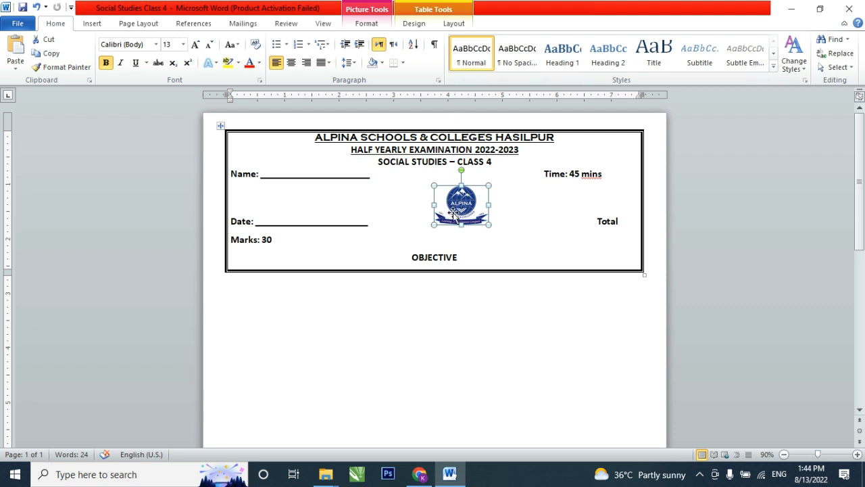
pyautogui.click(503, 220)
pyautogui.click(466, 211)
pyautogui.click(451, 25)
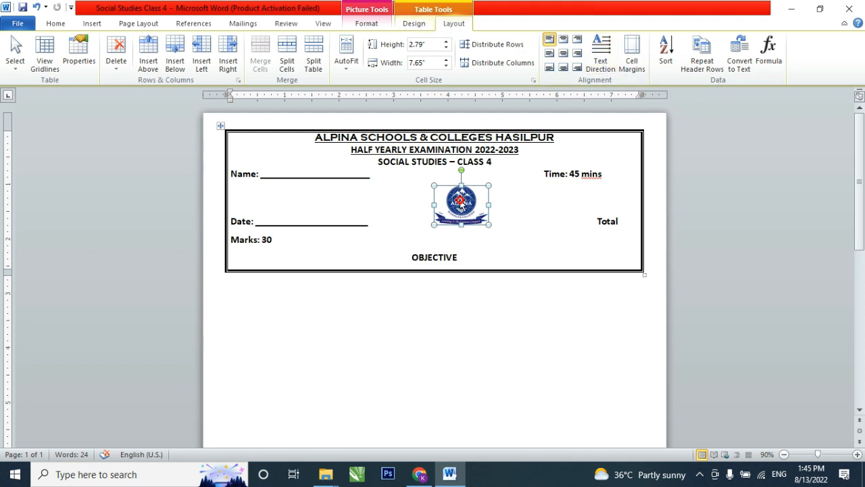
pyautogui.click(460, 201)
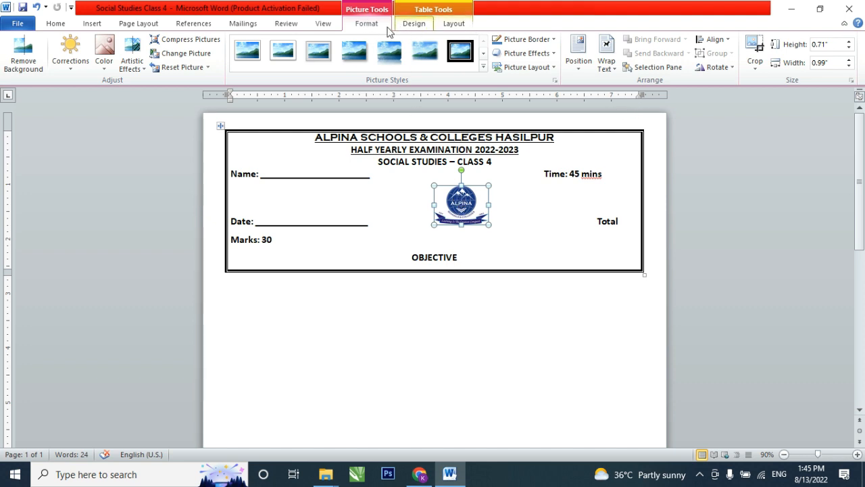
pyautogui.click(606, 68)
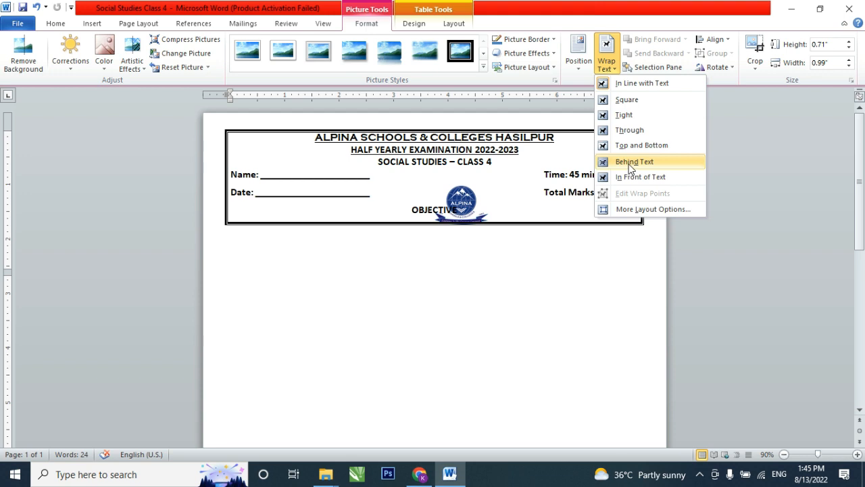
pyautogui.click(625, 177)
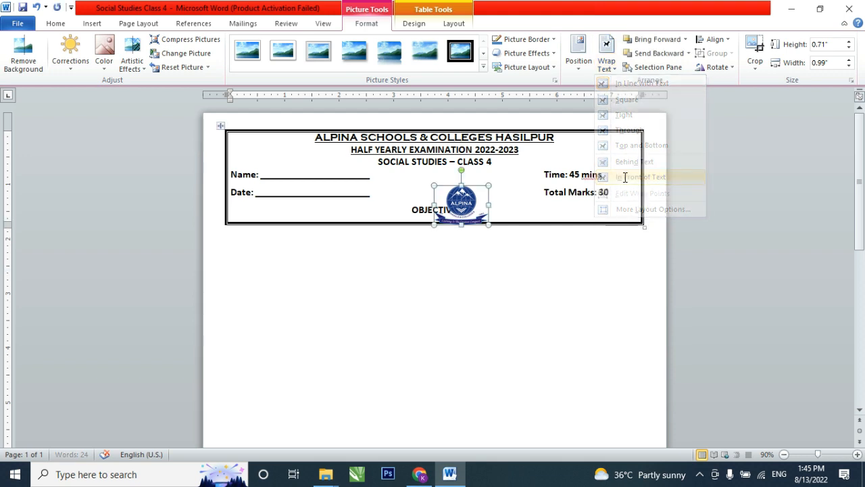
# - Move the logo into the upper-left corner of the heading table, beside the school name
pyautogui.click(517, 193)
pyautogui.moveTo(469, 209); pyautogui.dragTo(265, 156)
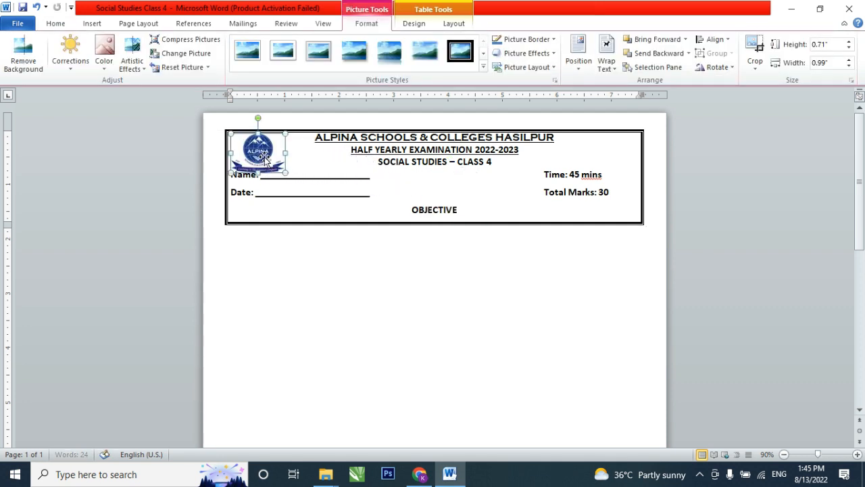
# - Set the line spacing of the school name, examination and subject lines in the heading to 1.5
pyautogui.click(369, 166)
pyautogui.moveTo(418, 161); pyautogui.dragTo(422, 139)
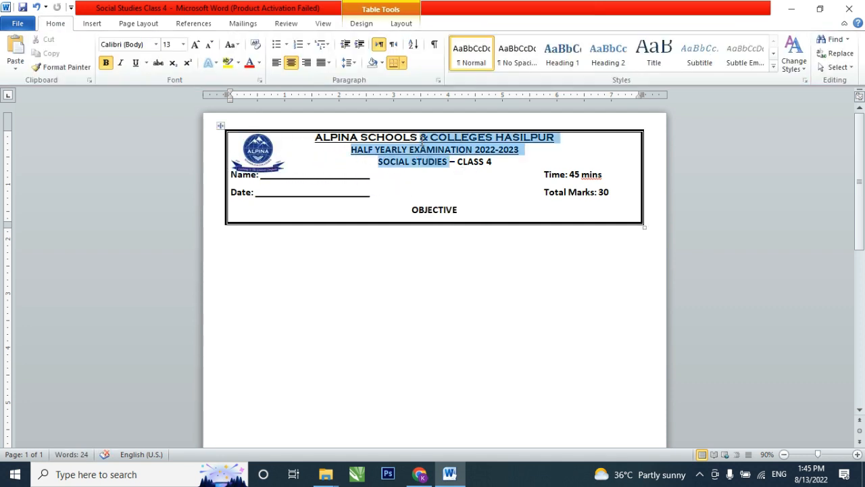
pyautogui.click(349, 63)
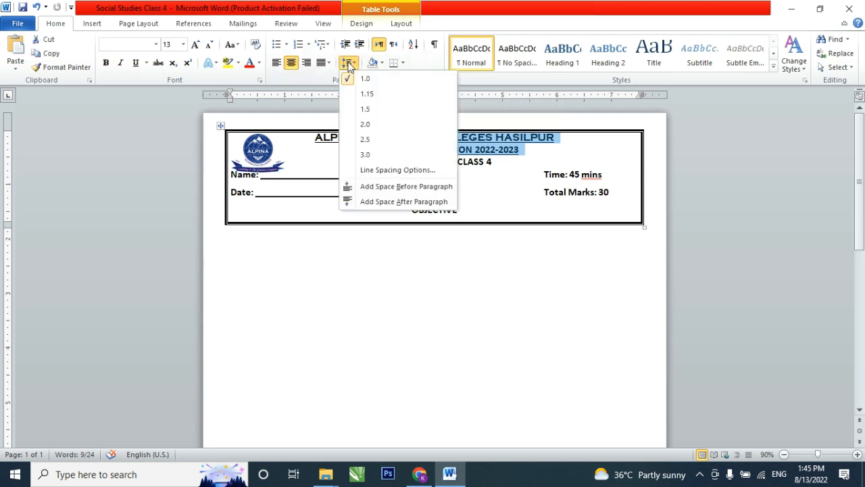
pyautogui.click(350, 109)
# - Insert the 38-year ribbon anniversary image from the desktop into the Word document before HALF YEARLY EXAMINATION
pyautogui.click(349, 162)
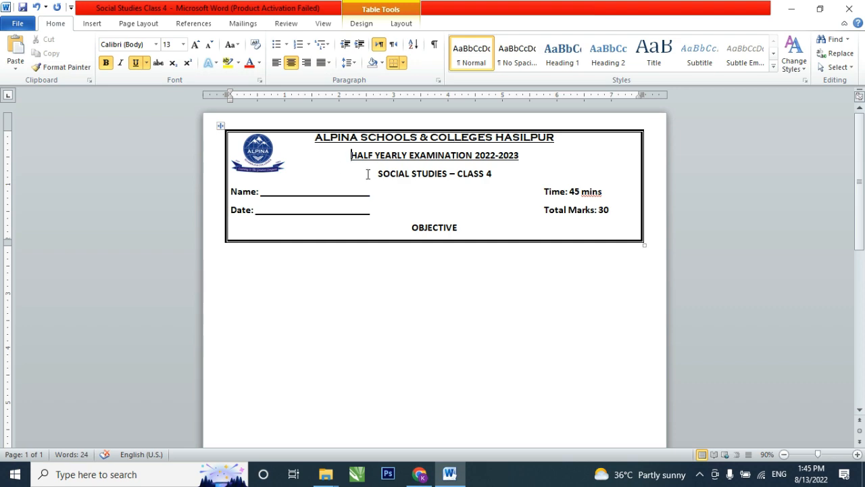
pyautogui.click(791, 9)
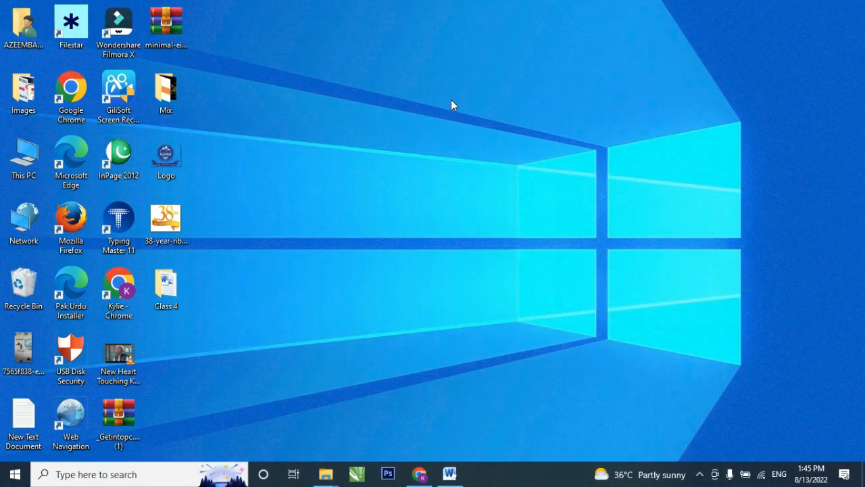
pyautogui.moveTo(170, 224); pyautogui.dragTo(541, 193)
pyautogui.click(460, 208)
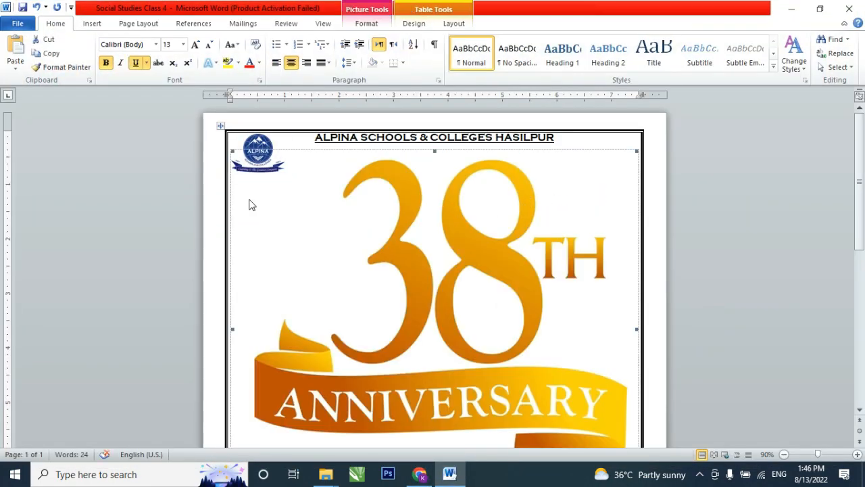
# - Shrink the anniversary image to about 2.29 inches high and 2.61 inches wide, and set its text wrapping to In Front of Text
pyautogui.moveTo(231, 150); pyautogui.dragTo(526, 359)
pyautogui.doubleClick(376, 197)
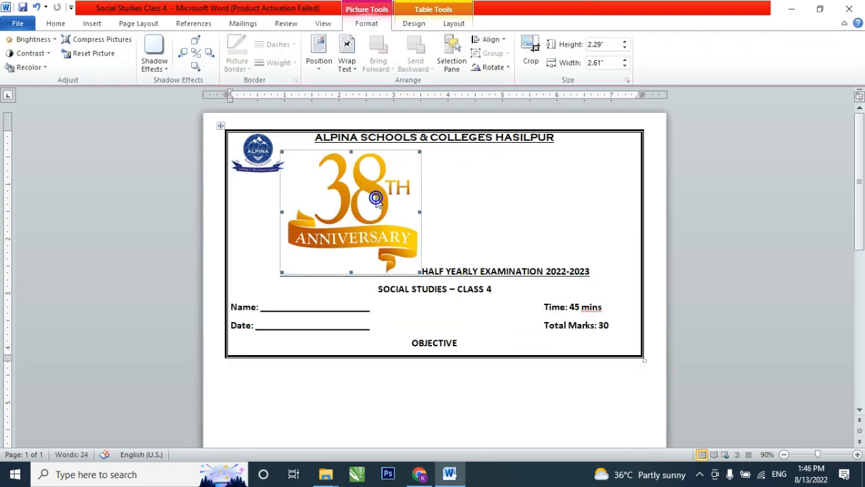
pyautogui.click(347, 59)
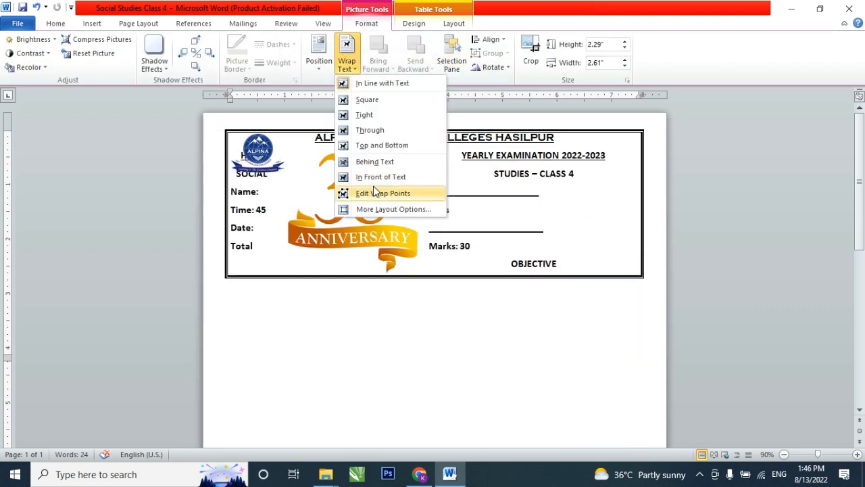
pyautogui.click(386, 176)
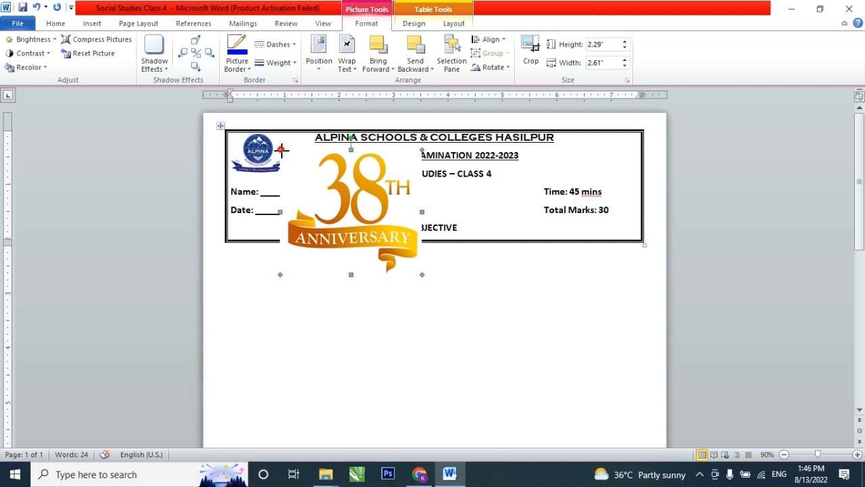
# - Shrink the anniversary image to about 0.67 by 0.76 inches and place it in the heading table's upper-right corner
pyautogui.moveTo(281, 149); pyautogui.dragTo(369, 229)
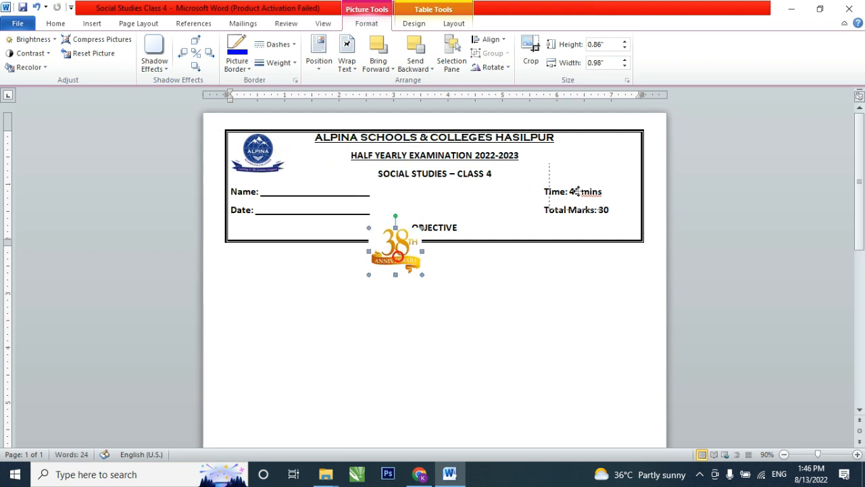
pyautogui.moveTo(614, 164); pyautogui.dragTo(596, 173)
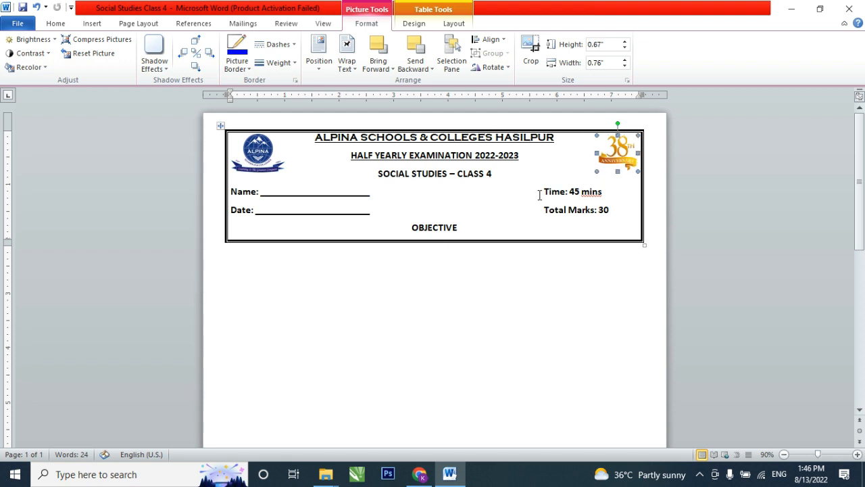
pyautogui.click(517, 194)
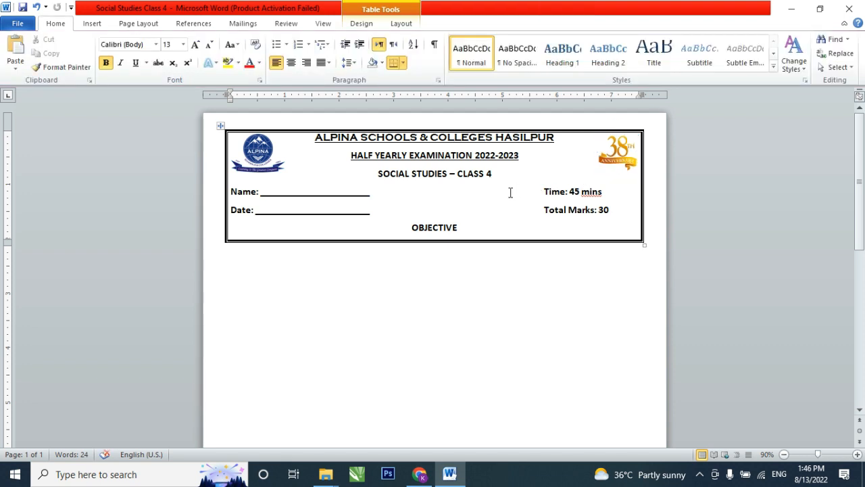
# - Open the page footer for editing and apply the built-in Alphabet footer design
pyautogui.scroll(-7, 473, 196)
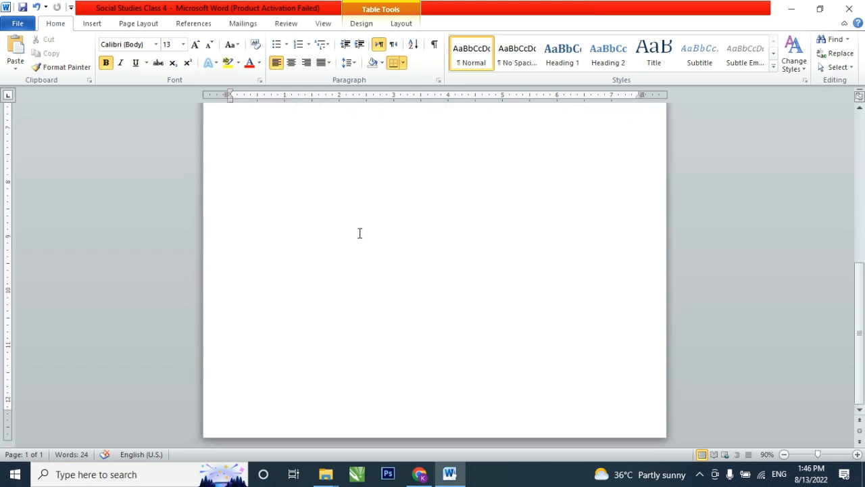
pyautogui.click(227, 413)
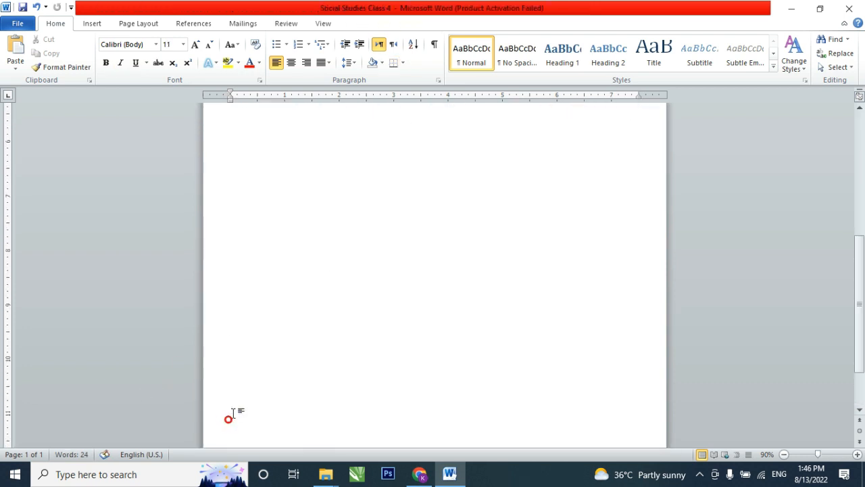
pyautogui.scroll(-5, 227, 414)
pyautogui.doubleClick(143, 415)
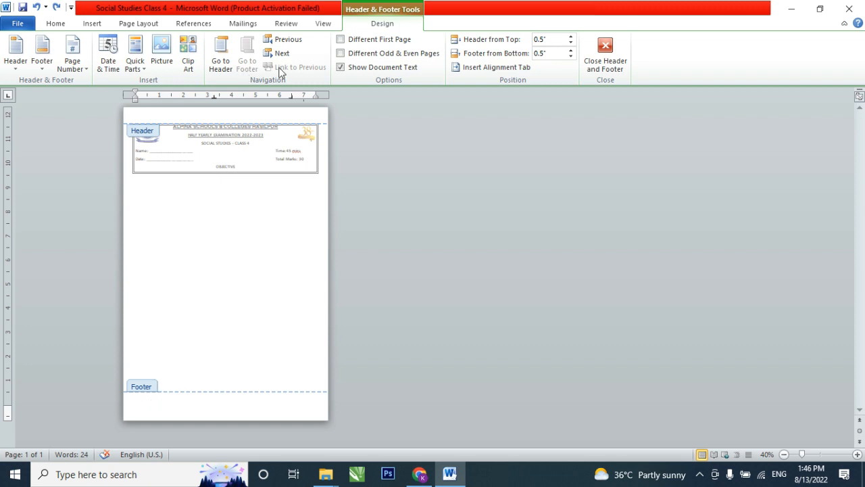
pyautogui.click(48, 57)
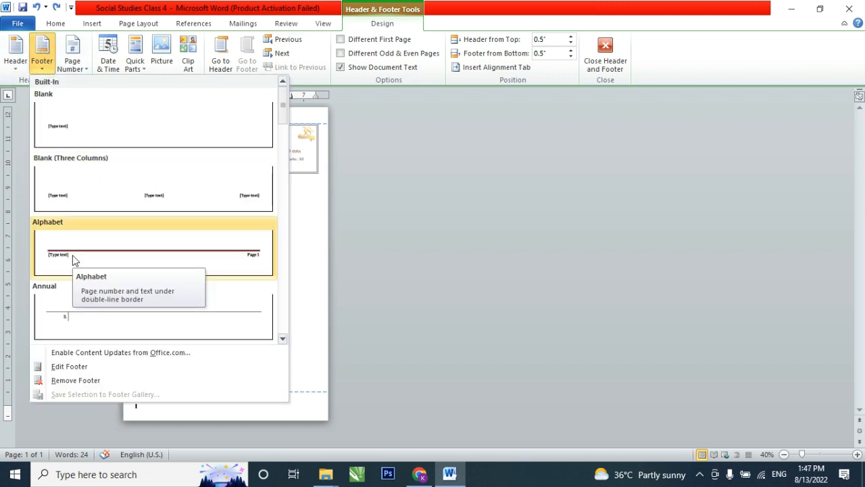
pyautogui.click(73, 257)
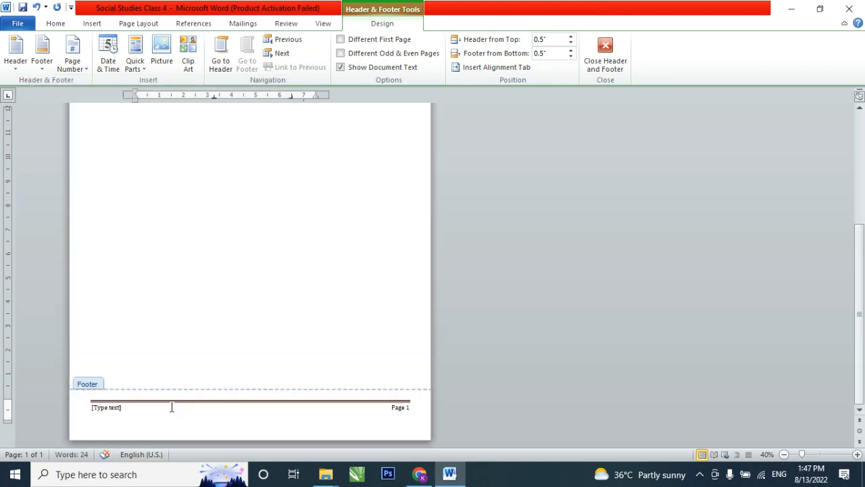
# - Replace the footer's placeholder text with "HYE 2022-2023 Social Studies – Class 4"
pyautogui.scroll(5, 257, 326)
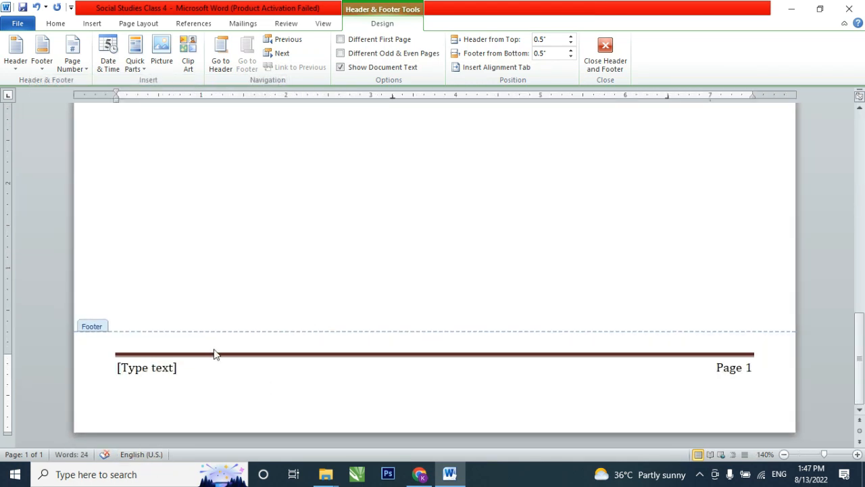
pyautogui.click(178, 368)
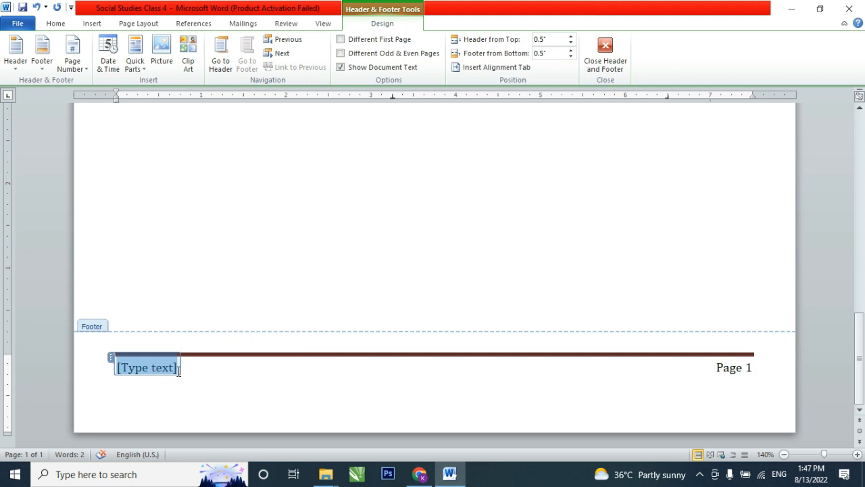
pyautogui.write('HYE')
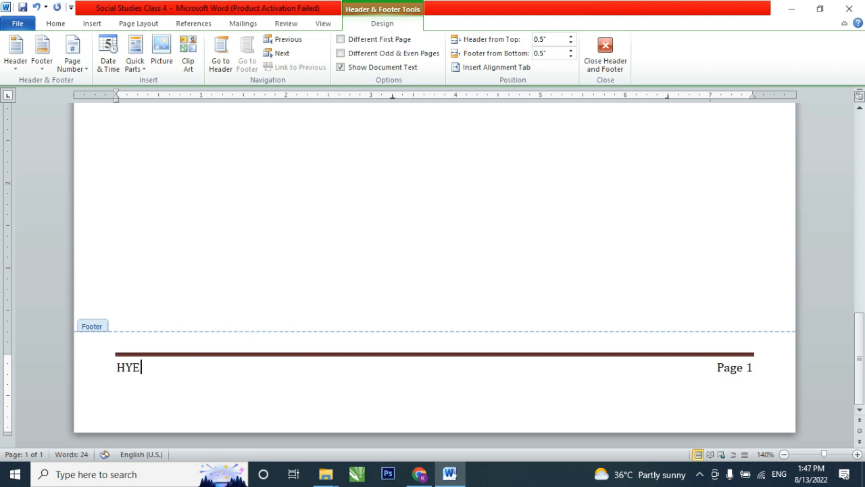
pyautogui.write(' 2022-2023')
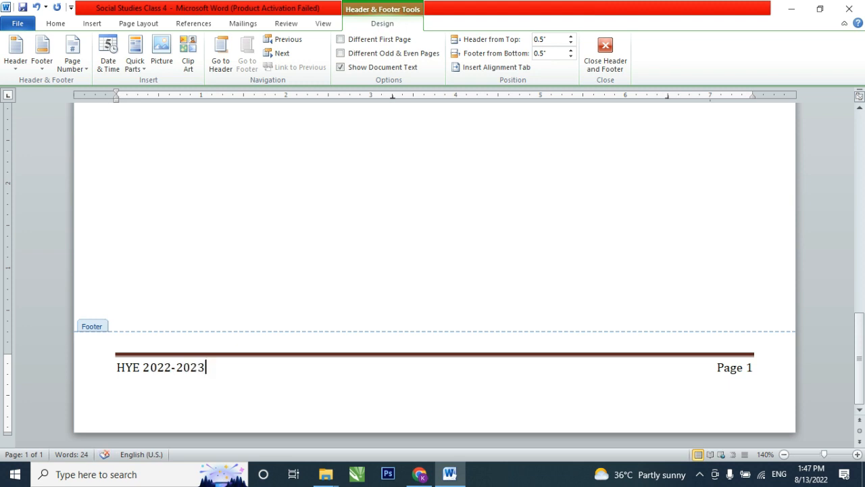
pyautogui.write(' Social Sty')
pyautogui.write('d')
pyautogui.press('BackSpace')
pyautogui.press('BackSpace')
pyautogui.write('udies')
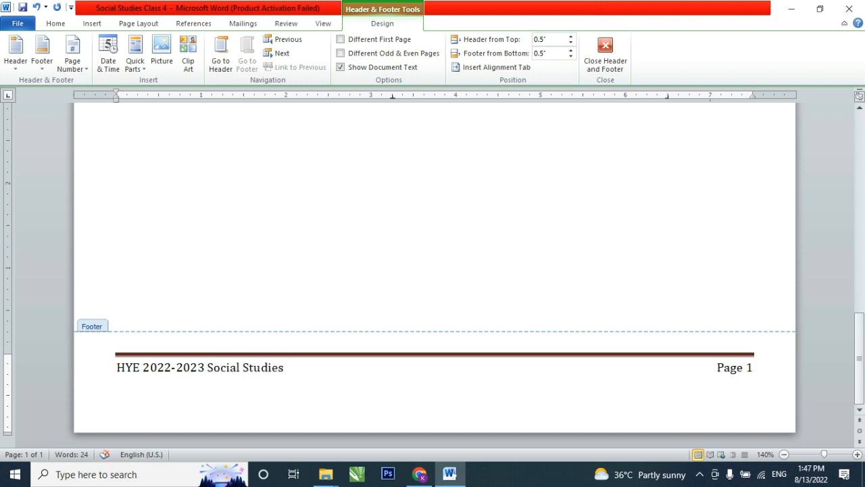
pyautogui.write(' -')
pyautogui.write(' Class 4')
# - Lower the footer to about 0.06 inches from the page bottom and return to the document body
pyautogui.moveTo(7, 352); pyautogui.dragTo(8, 390)
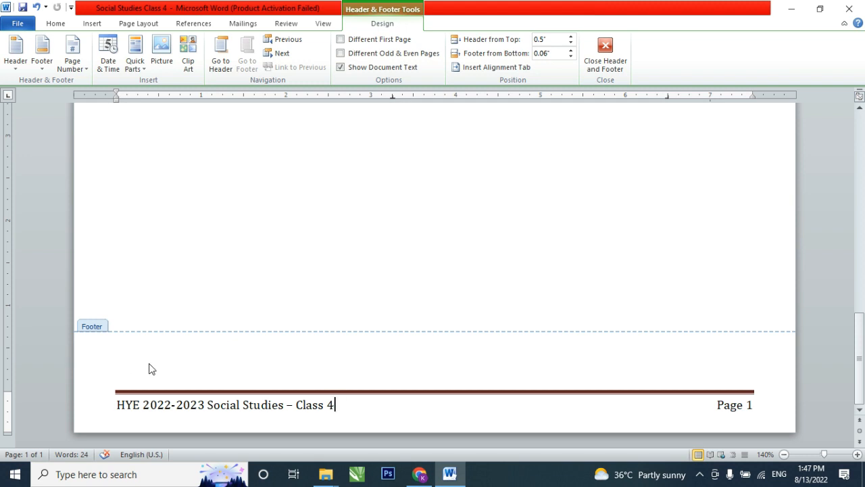
pyautogui.doubleClick(199, 284)
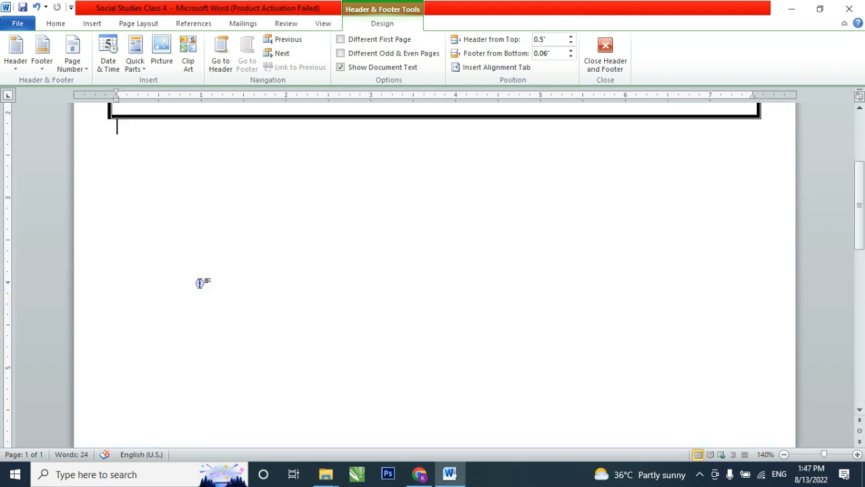
pyautogui.scroll(3, 218, 264)
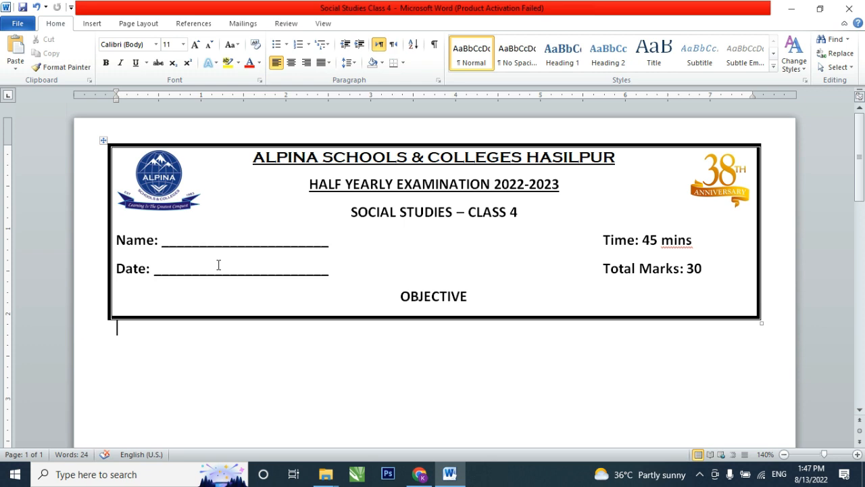
# - Add the line "Note: Mark will be deducted for overuse of eraser." below the heading table, leaving a blank line above it
pyautogui.press('Return')
pyautogui.write('Note:')
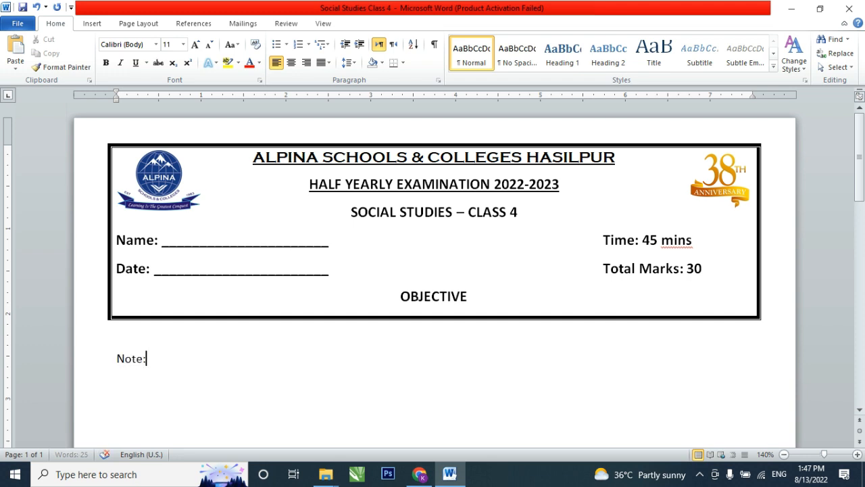
pyautogui.write(' Mark')
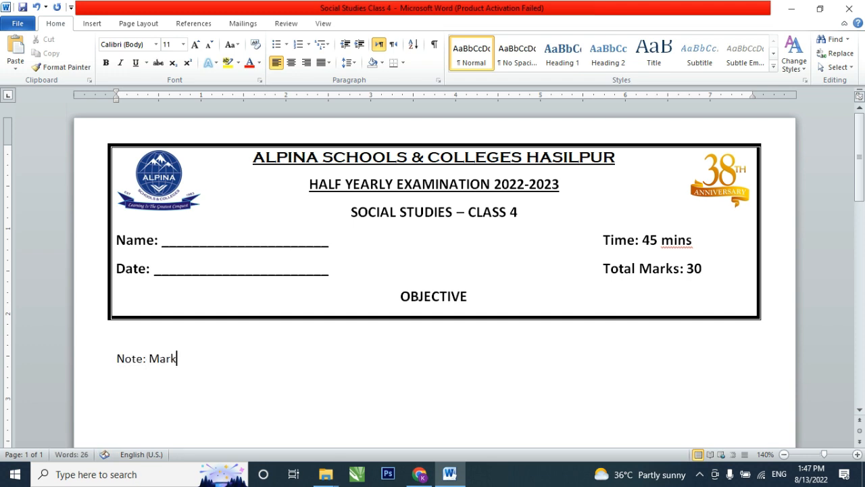
pyautogui.write(' will be d')
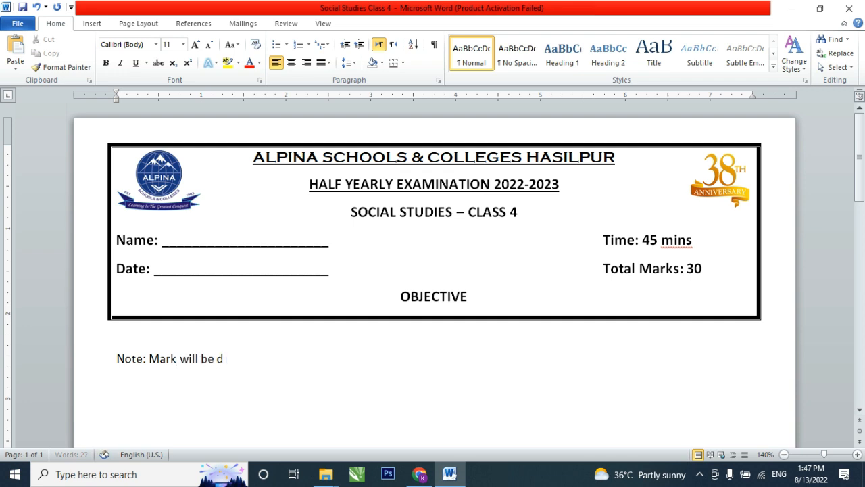
pyautogui.write('educted for ')
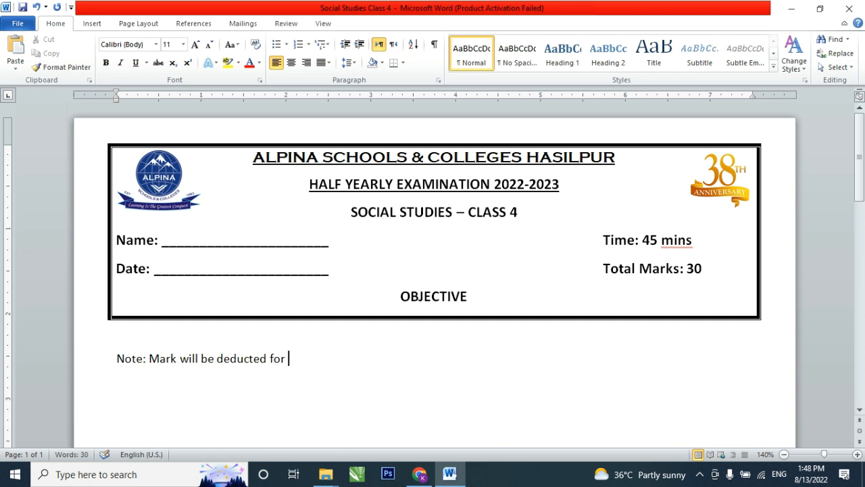
pyautogui.write('overuse o')
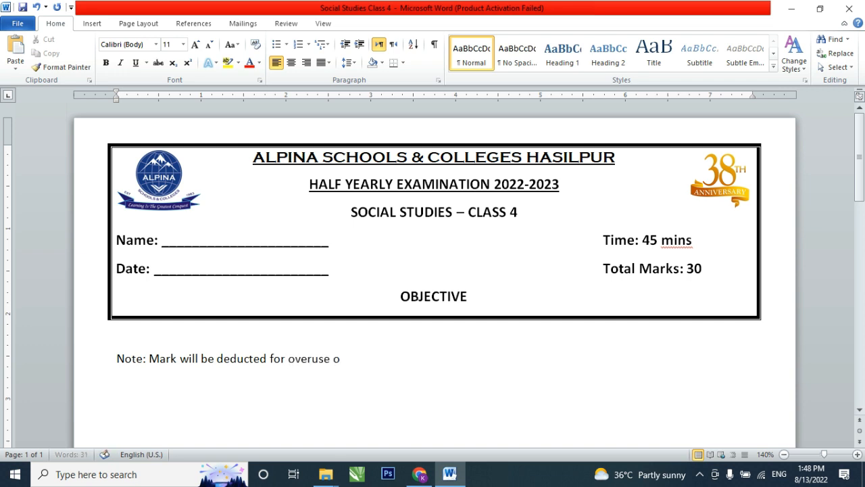
pyautogui.write('f eraser.')
# - Make the eraser note below the heading bold, underlined and italic
pyautogui.scroll(-2, 209, 257)
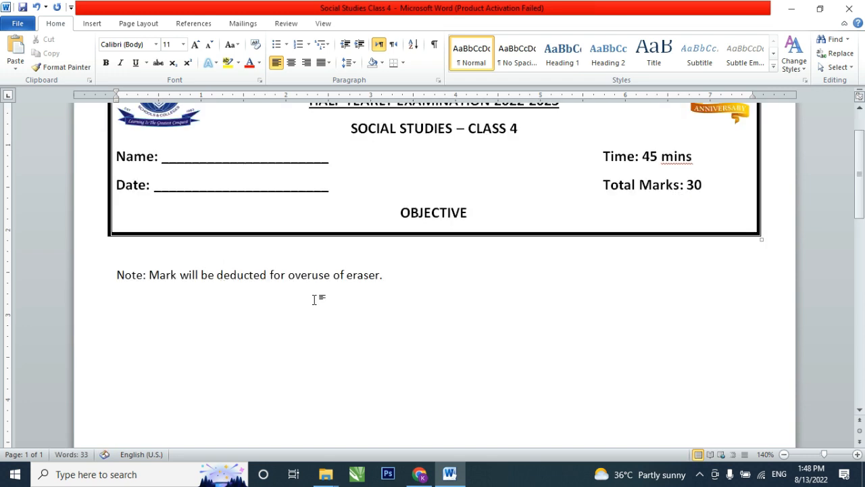
pyautogui.moveTo(397, 279); pyautogui.dragTo(100, 309)
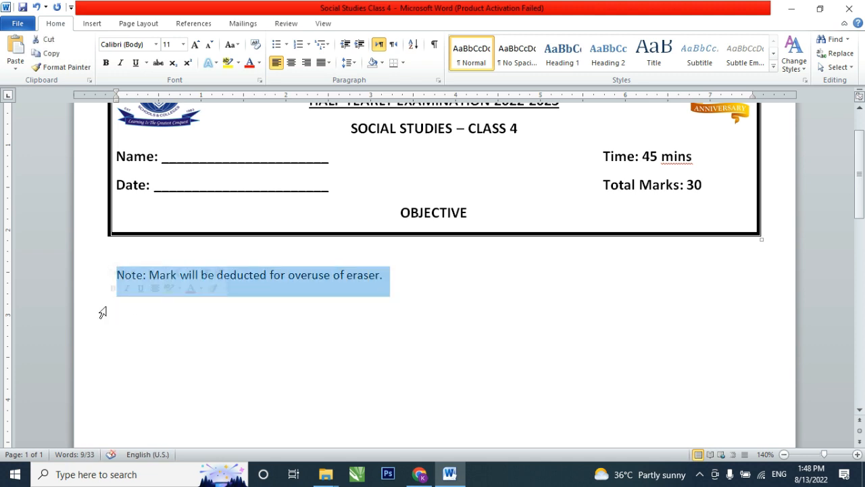
pyautogui.hotkey('ctrl', 'b')
pyautogui.hotkey('ctrl', 'u')
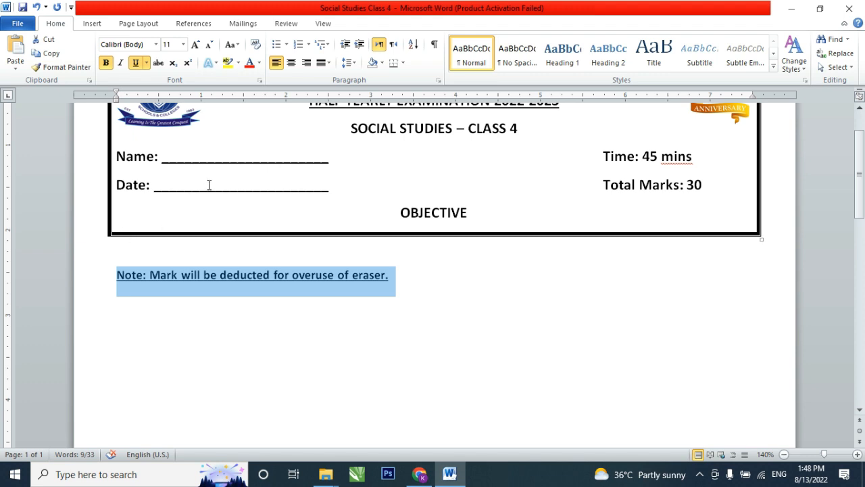
pyautogui.hotkey('ctrl', 'i')
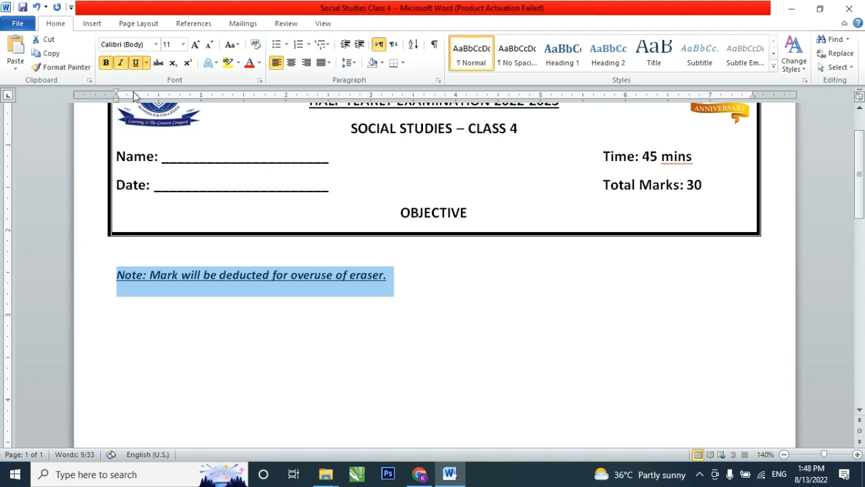
# - Set the font size of the eraser note to 13
pyautogui.moveTo(387, 275); pyautogui.dragTo(110, 292)
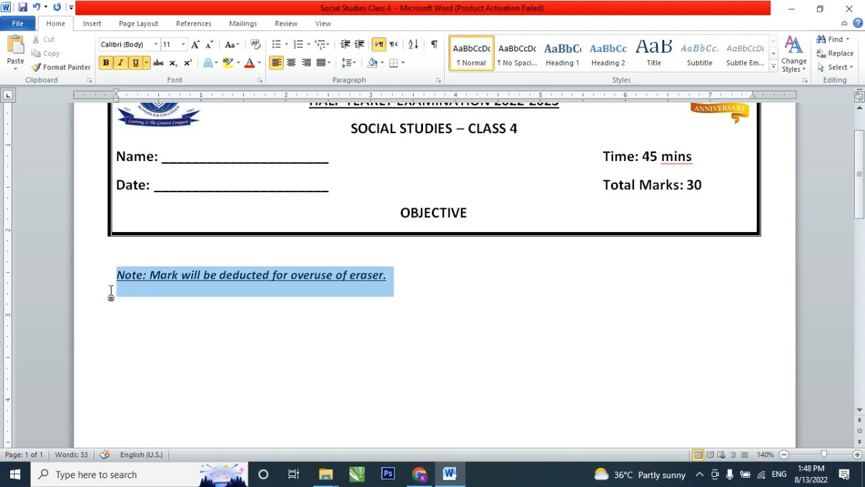
pyautogui.click(168, 44)
pyautogui.write('13')
pyautogui.press('Return')
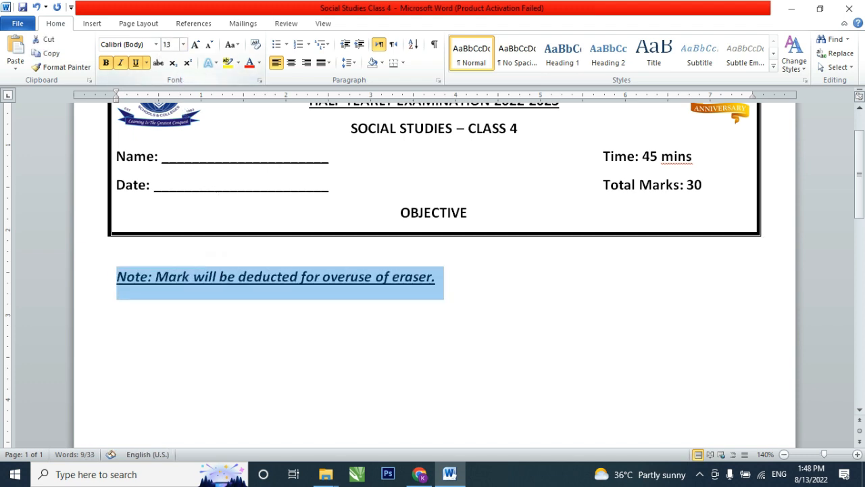
# - Start a new line below the eraser note with italic and underline turned off, keeping bold
pyautogui.click(489, 298)
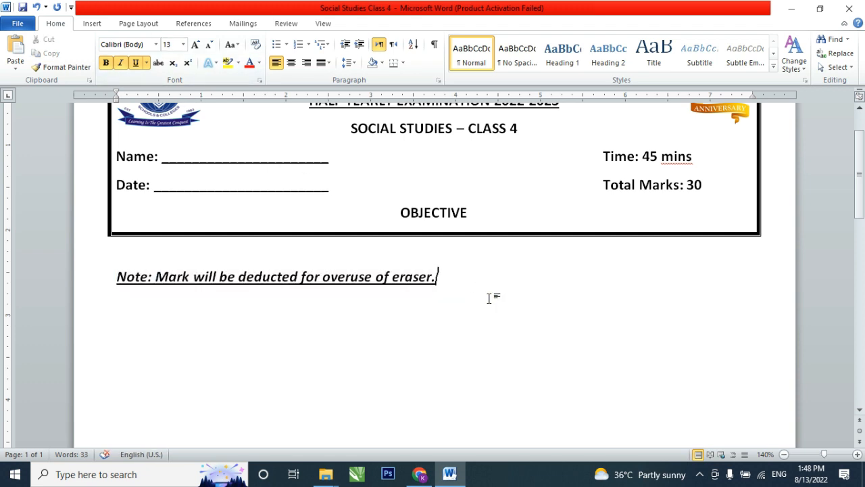
pyautogui.press('Return')
pyautogui.click(136, 63)
pyautogui.hotkey('ctrl', 'i')
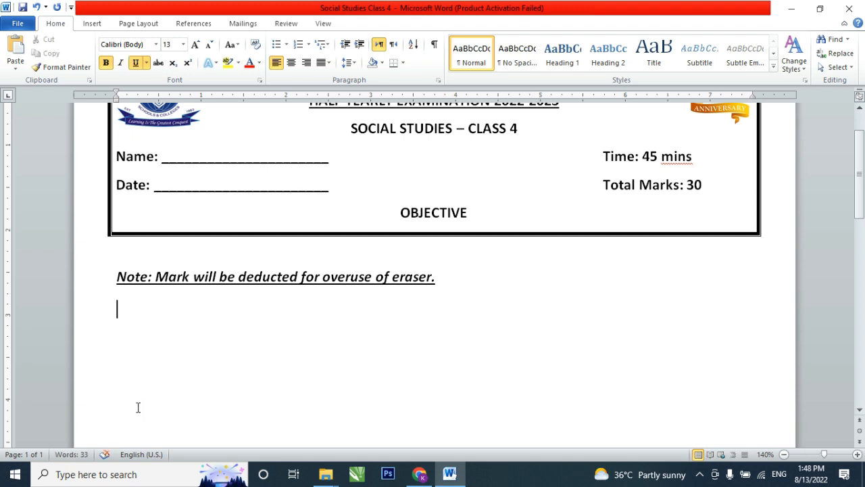
pyautogui.write('Q. NBo')
pyautogui.press('BackSpace')
pyautogui.press('BackSpace')
pyautogui.press('BackSpace')
pyautogui.press('BackSpace')
pyautogui.press('BackSpace')
pyautogui.press('BackSpace')
pyautogui.hotkey('ctrl', 'u')
# - Enter the bold question heading "Q. No. 1 Fill in the blanks." below the eraser note
pyautogui.write('Q.')
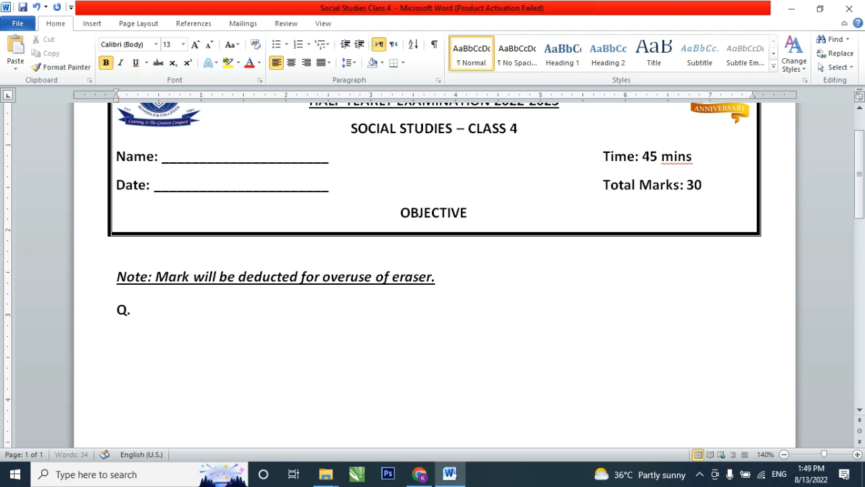
pyautogui.write(' No. 1 Fill in the')
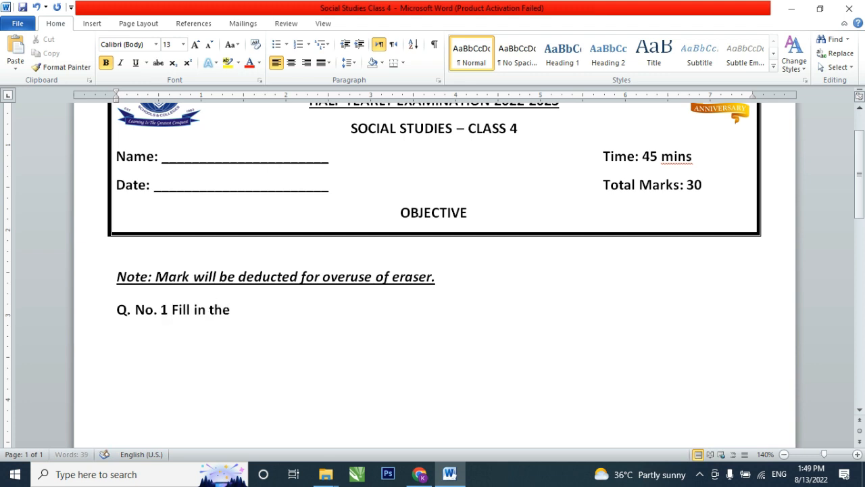
pyautogui.write(' blanks')
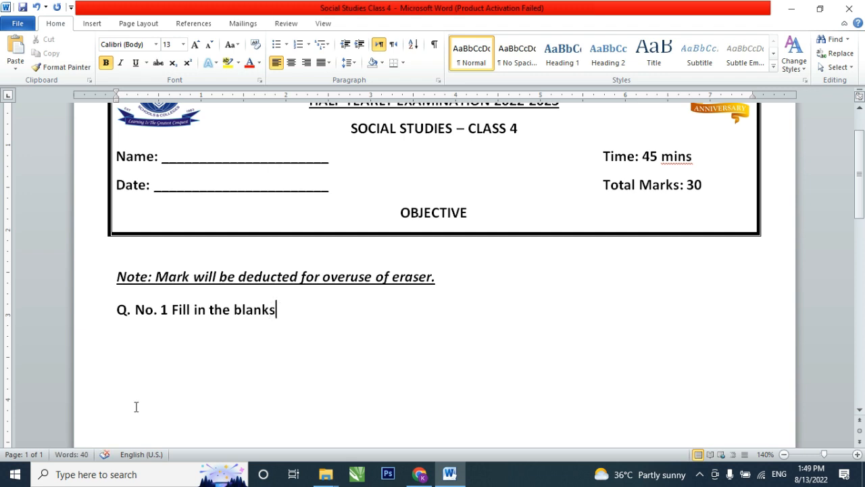
pyautogui.write('.')
# - Add the marks "/10" at the far right end of the Q. No. 1 heading line
pyautogui.press('Return')
pyautogui.press('BackSpace')
pyautogui.press('BackSpace')
pyautogui.press('BackSpace')
pyautogui.press('Return')
pyautogui.press('Tab')
pyautogui.press('Tab')
pyautogui.write('10')
pyautogui.press('Left')
pyautogui.press('Left')
pyautogui.write('/')
pyautogui.press('End')
pyautogui.press('Return')
pyautogui.write('1. dfg,mds')
pyautogui.press('Return')
pyautogui.write('dgfd')
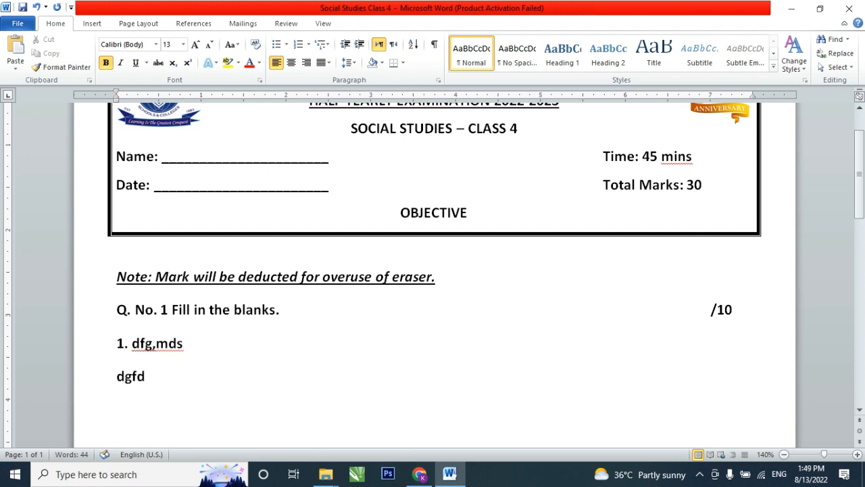
pyautogui.press('BackSpace')
pyautogui.press('BackSpace')
pyautogui.press('BackSpace')
pyautogui.press('BackSpace')
pyautogui.press('BackSpace')
pyautogui.press('BackSpace')
pyautogui.press('BackSpace')
pyautogui.press('BackSpace')
pyautogui.press('BackSpace')
pyautogui.press('BackSpace')
pyautogui.press('BackSpace')
pyautogui.press('BackSpace')
pyautogui.press('BackSpace')
pyautogui.press('BackSpace')
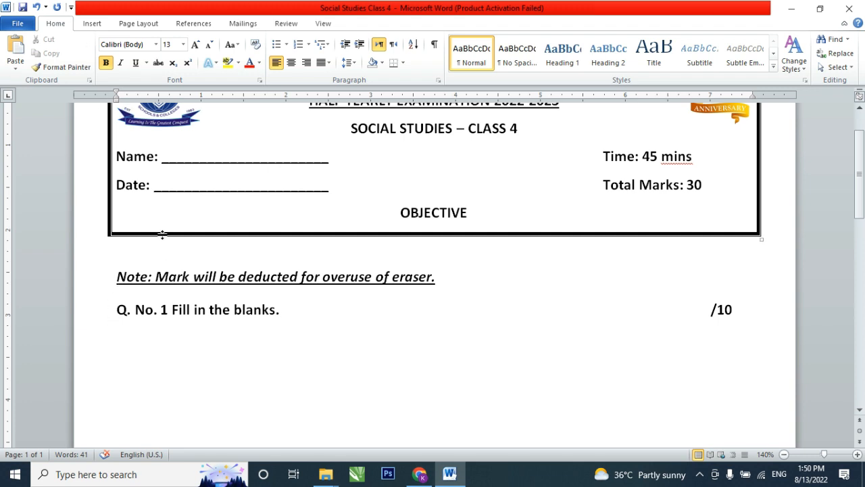
# - Start a numbered list under the Q. No. 1 heading using the lowercase Roman format i., ii., iii
pyautogui.click(303, 44)
pyautogui.click(309, 45)
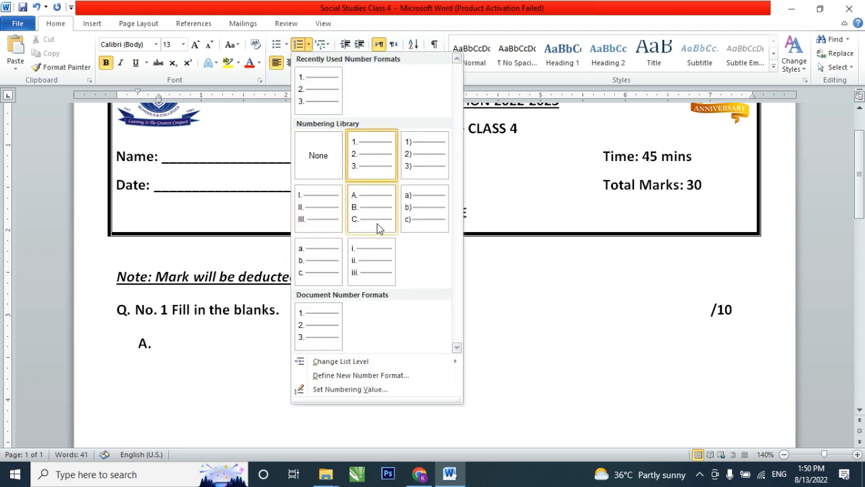
pyautogui.click(367, 269)
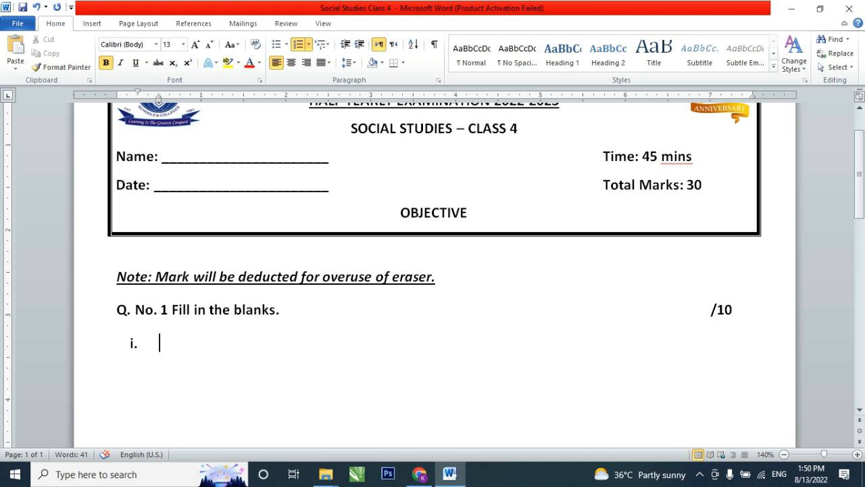
# - Enter list item i as "The universe consists of billion of" followed by an underscore blank and a full stop
pyautogui.write('The ubn')
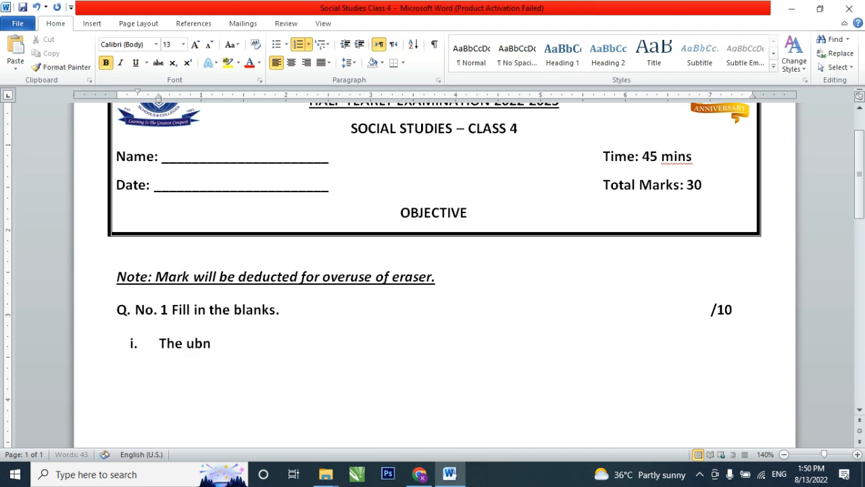
pyautogui.press('BackSpace')
pyautogui.press('BackSpace')
pyautogui.write('niverse consis')
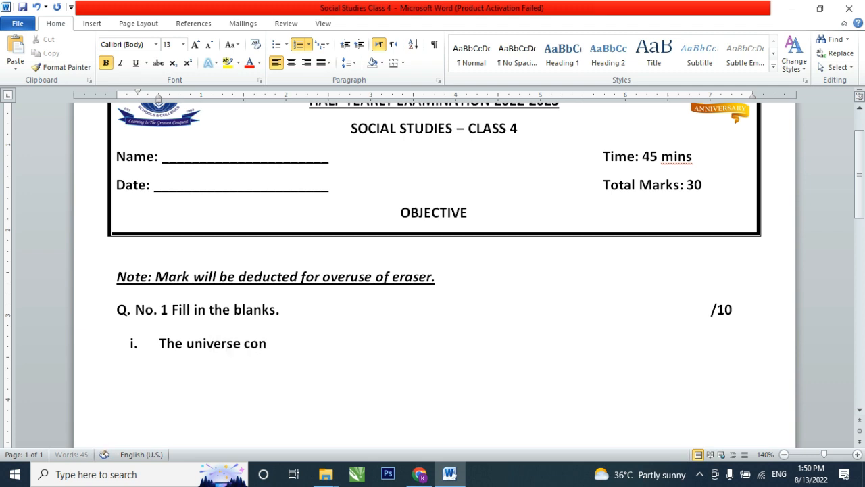
pyautogui.write('ts of bi')
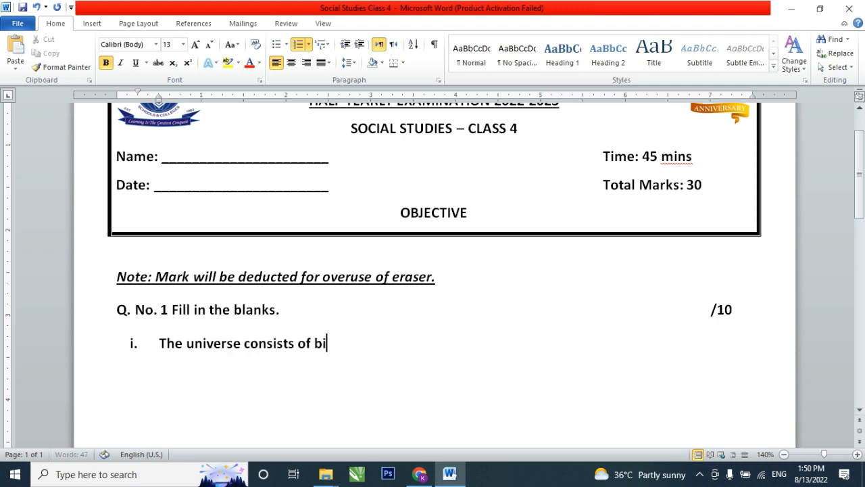
pyautogui.write('llion of')
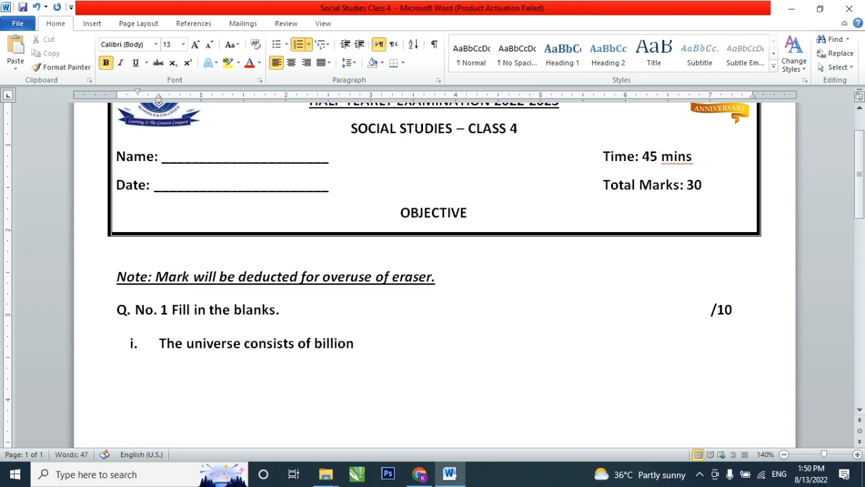
pyautogui.press('BackSpace')
pyautogui.write('of _______________')
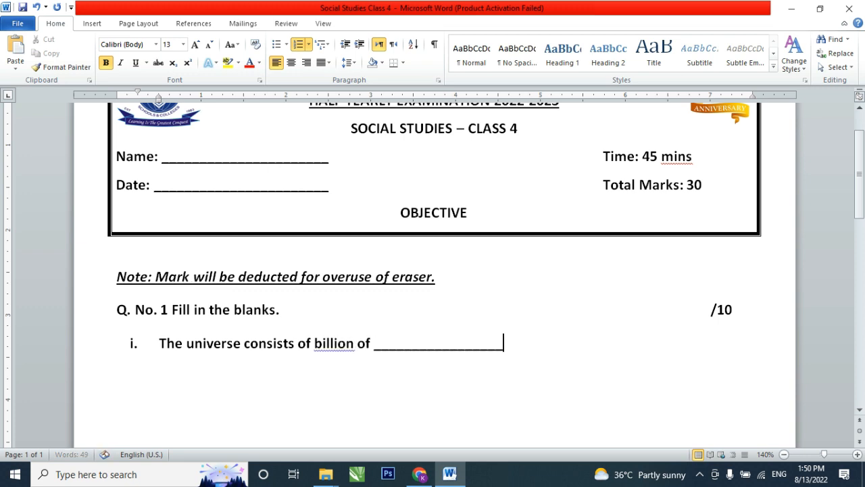
pyautogui.write('__.')
# - Remove the bold from list item i and change "billion" to "billions"
pyautogui.click(90, 352)
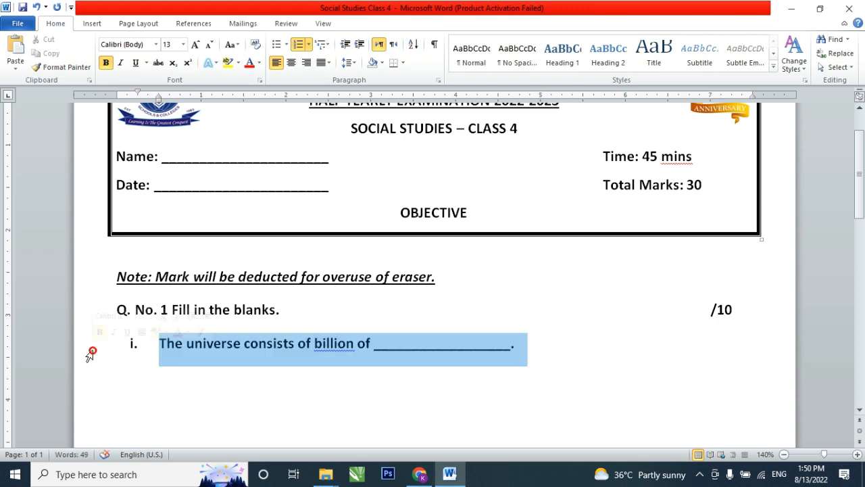
pyautogui.hotkey('ctrl', 'b')
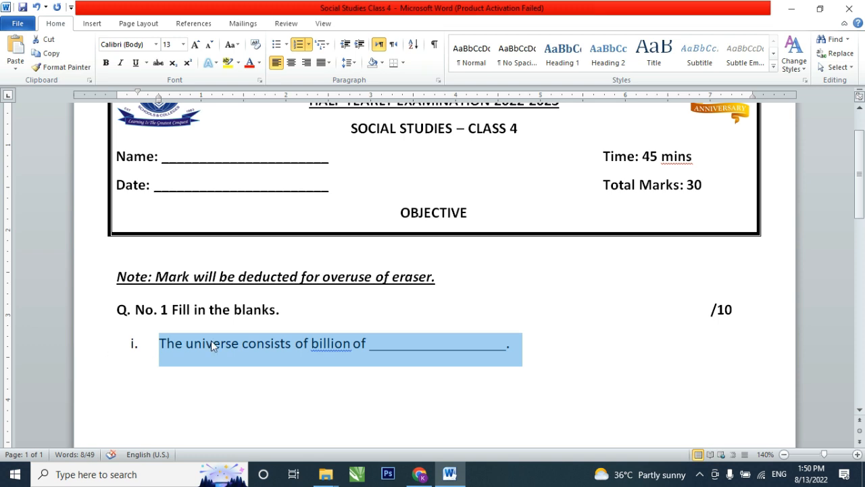
pyautogui.click(339, 357)
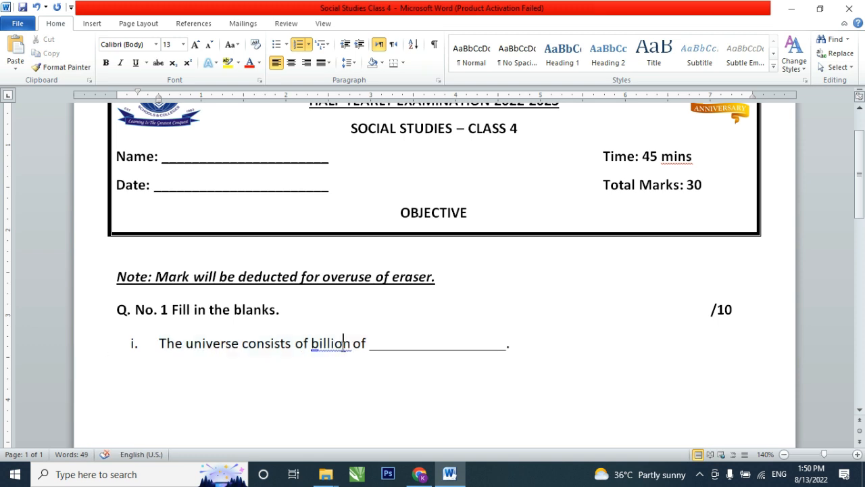
pyautogui.click(351, 344)
pyautogui.write('s')
pyautogui.scroll(-3, 485, 311)
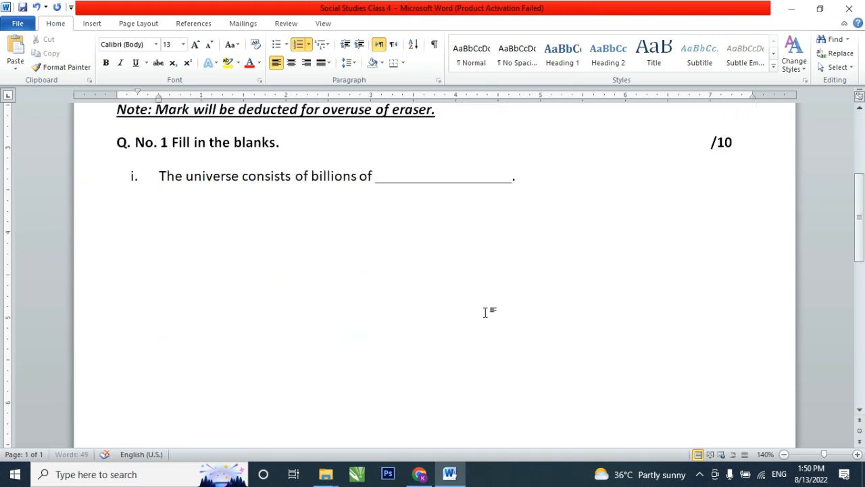
# - Add list item ii, "The solar system has", an underscore blank, and "planets."
pyautogui.click(525, 187)
pyautogui.press('Return')
pyautogui.write('th')
pyautogui.write('e sola')
pyautogui.write('r sys')
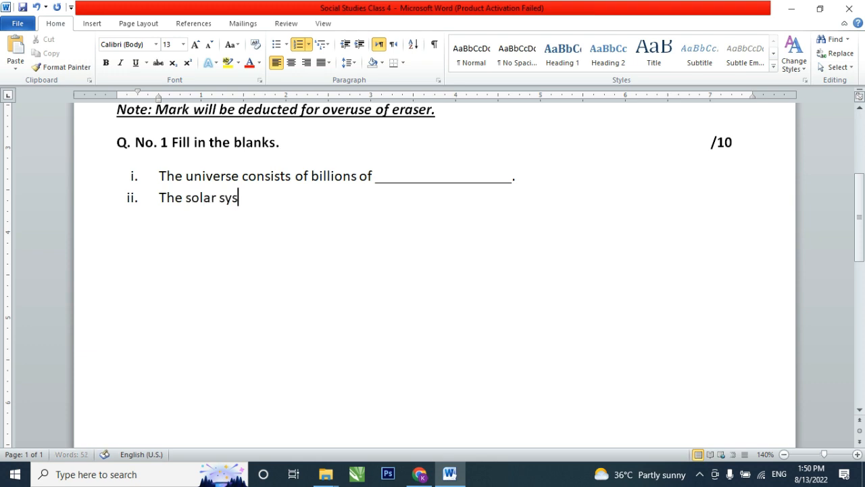
pyautogui.write('tem hg')
pyautogui.press('BackSpace')
pyautogui.write('as ')
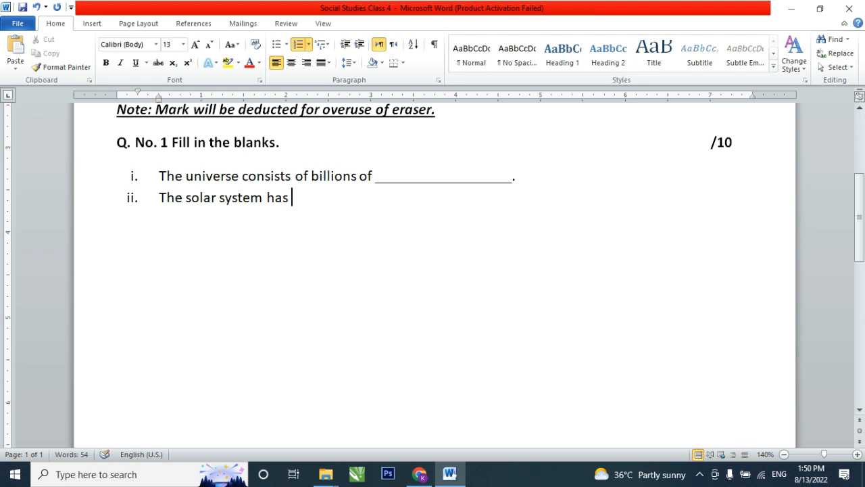
pyautogui.write('__________________')
pyautogui.write('planets')
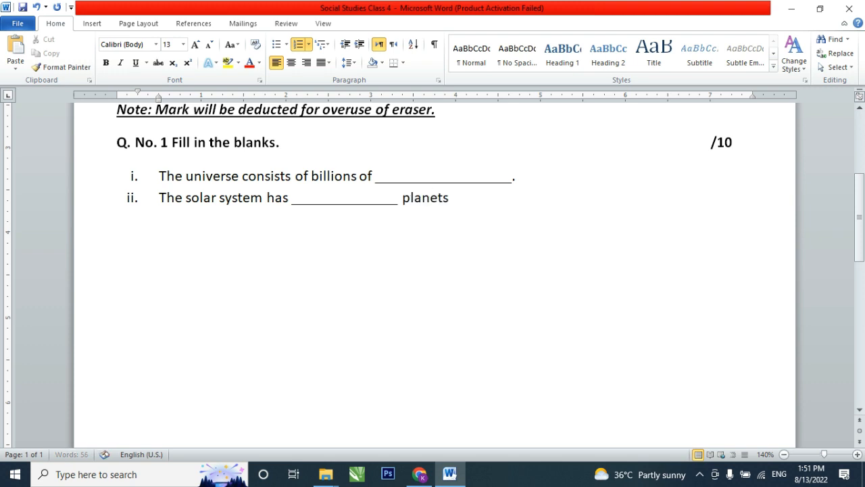
pyautogui.write('.')
pyautogui.moveTo(513, 179); pyautogui.dragTo(378, 188)
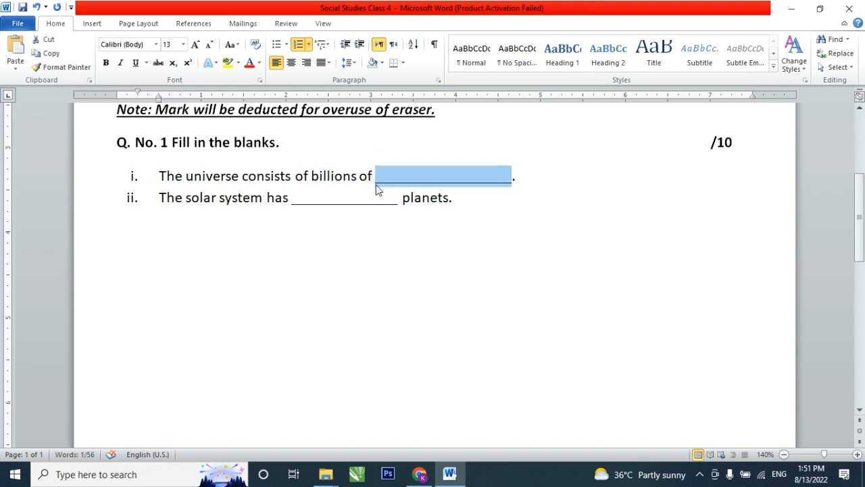
pyautogui.click(459, 204)
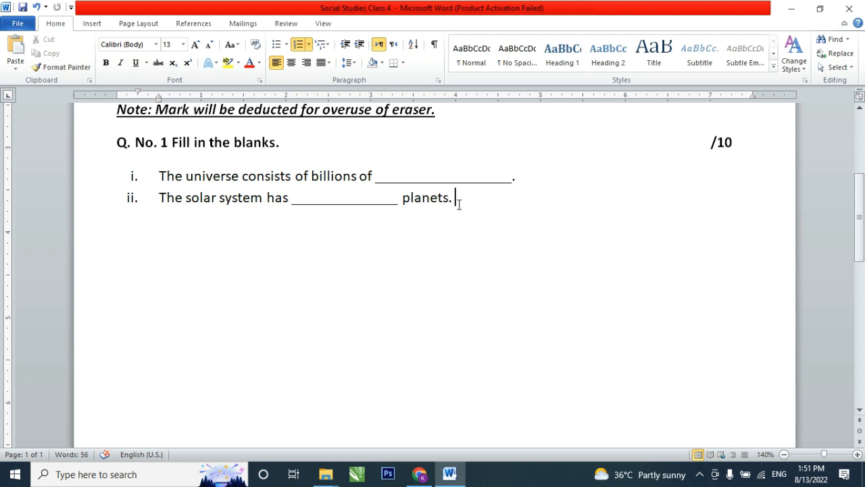
# - Fill list items iii to viii with placeholder text "Jmdsfng'ldfgd", "'gnds", "Gdsngdsgndsgmds", "D", "N" and "Dfgd", and end the list
pyautogui.press('Return')
pyautogui.write("jmdsfng'ldfgd")
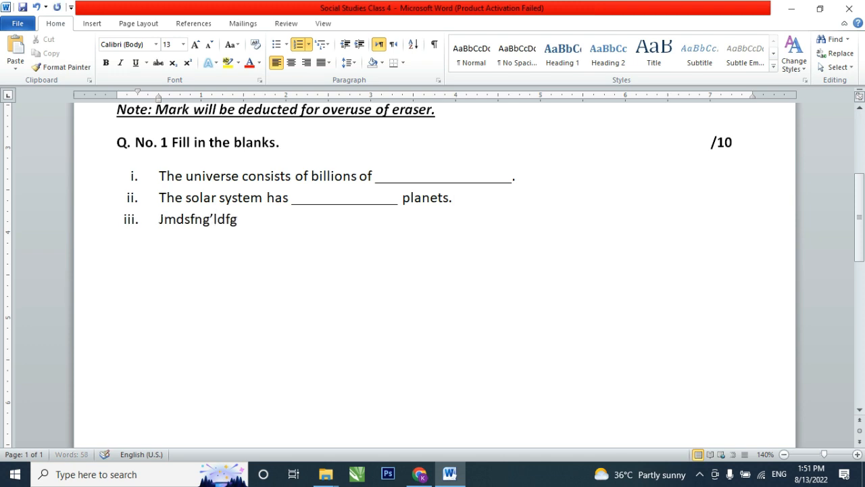
pyautogui.press('Return')
pyautogui.write("'gnds")
pyautogui.press('Return')
pyautogui.write('gdsngdsgndsgmds')
pyautogui.press('Return')
pyautogui.write('d')
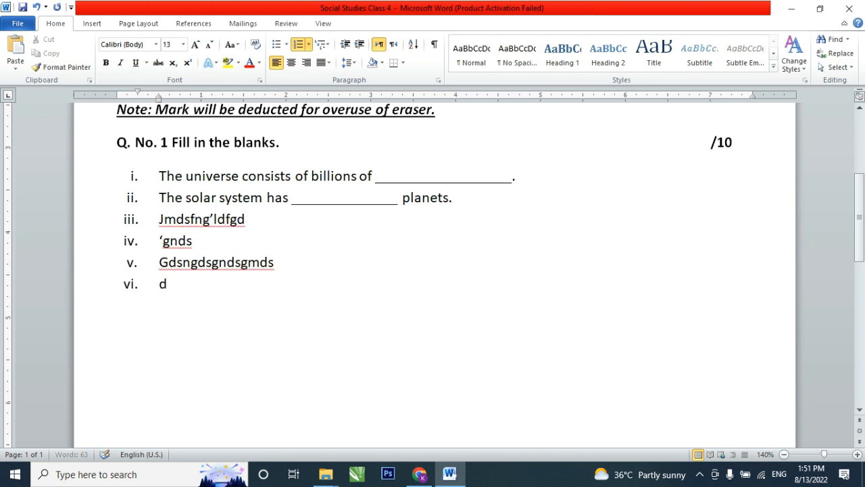
pyautogui.press('Return')
pyautogui.write('n')
pyautogui.press('Return')
pyautogui.write('dfgd')
pyautogui.press('Return')
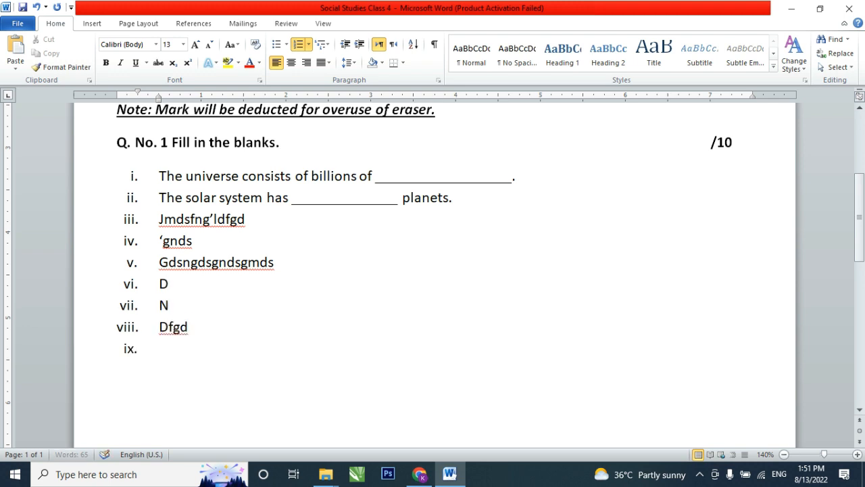
pyautogui.press('Return')
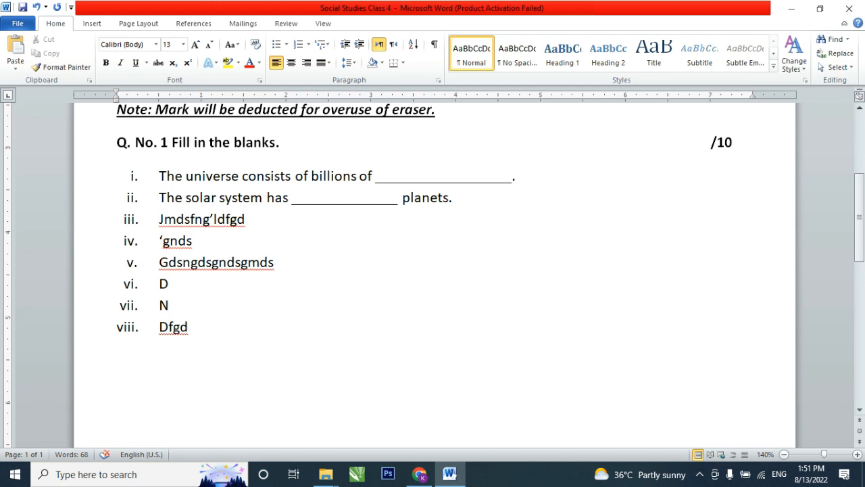
# - Enter the second question heading "Q. no. 2 True/False." below the fill-in-the-blanks list
pyautogui.write('Q. no. 2 True')
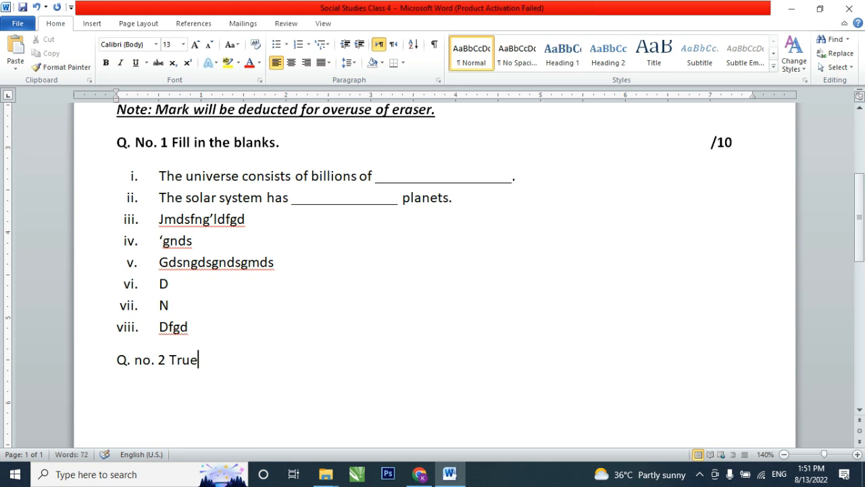
pyautogui.write('/')
pyautogui.hotkey('ctrl', 'd')
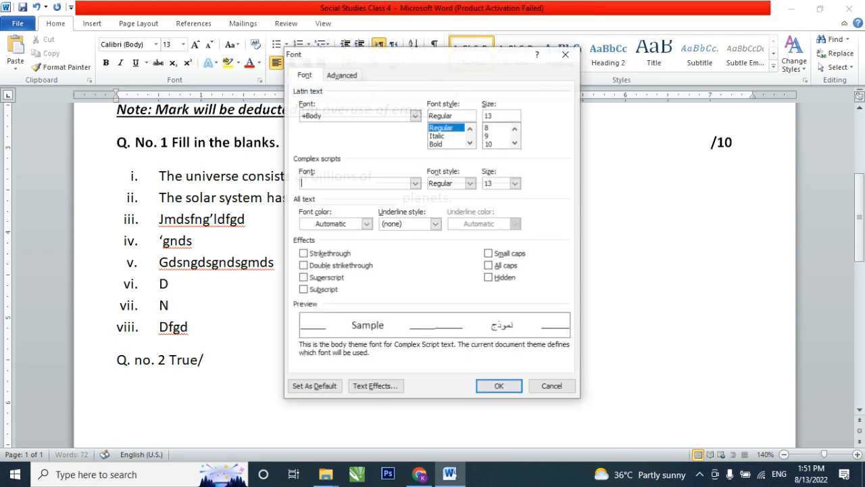
pyautogui.press('Escape')
pyautogui.write('Fal')
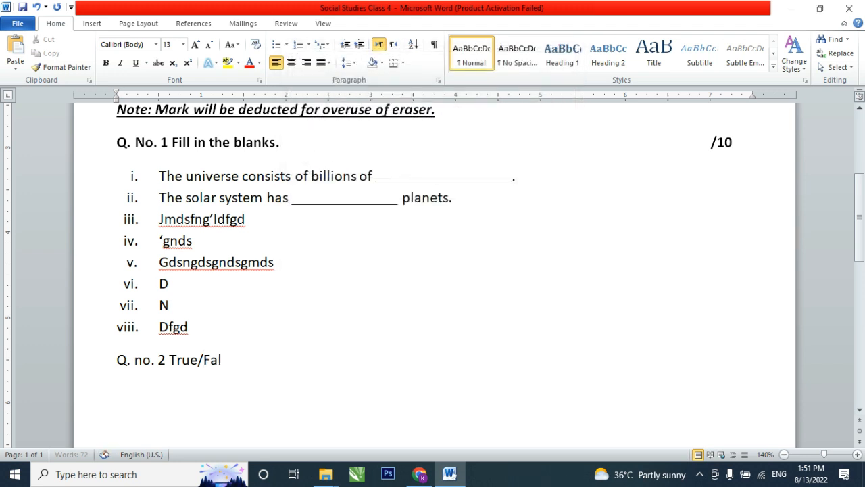
pyautogui.write('is')
pyautogui.press('BackSpace')
pyautogui.press('BackSpace')
pyautogui.write('s')
pyautogui.write('.')
pyautogui.press('BackSpace')
pyautogui.press('BackSpace')
pyautogui.press('BackSpace')
pyautogui.press('BackSpace')
pyautogui.write('lse.')
# - Add the marks "/5" at the far right end of the Q. no. 2 line and make the whole line bold
pyautogui.press('Tab')
pyautogui.press('Tab')
pyautogui.write('/5')
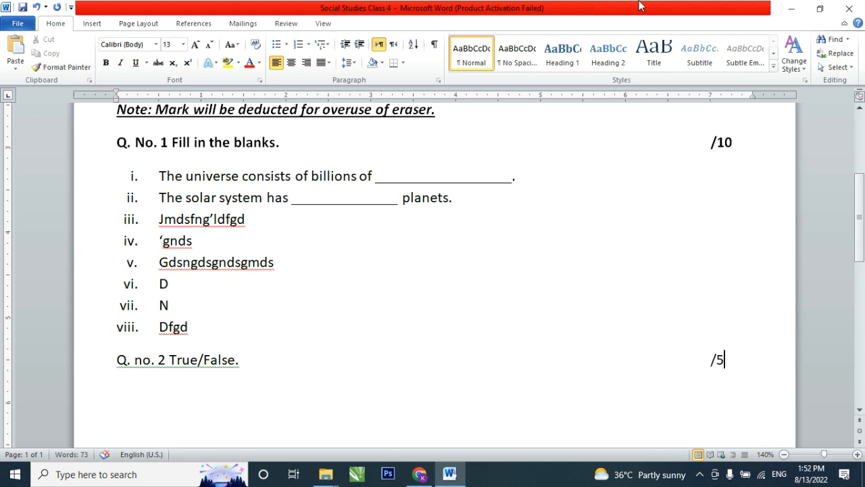
pyautogui.scroll(-3, 405, 176)
pyautogui.click(89, 250)
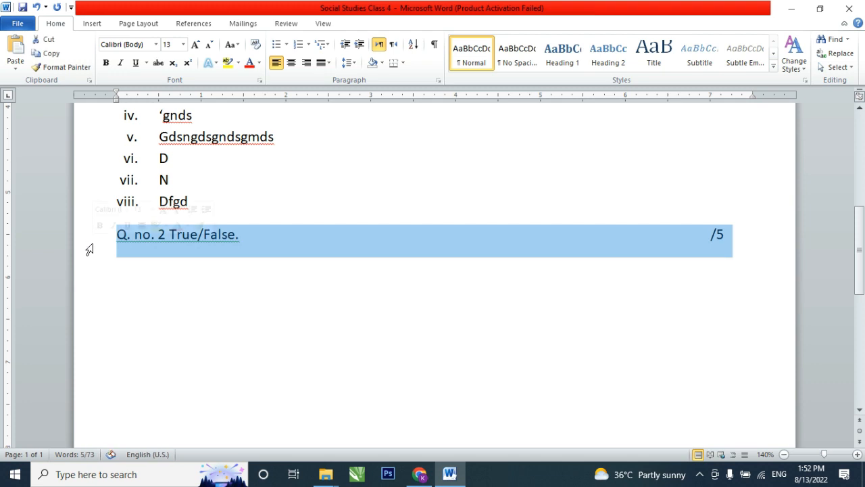
pyautogui.hotkey('ctrl', 'b')
# - Start a numbered list on a new line under the True/False heading using the uppercase Roman format I., II., III
pyautogui.press('End')
pyautogui.press('Return')
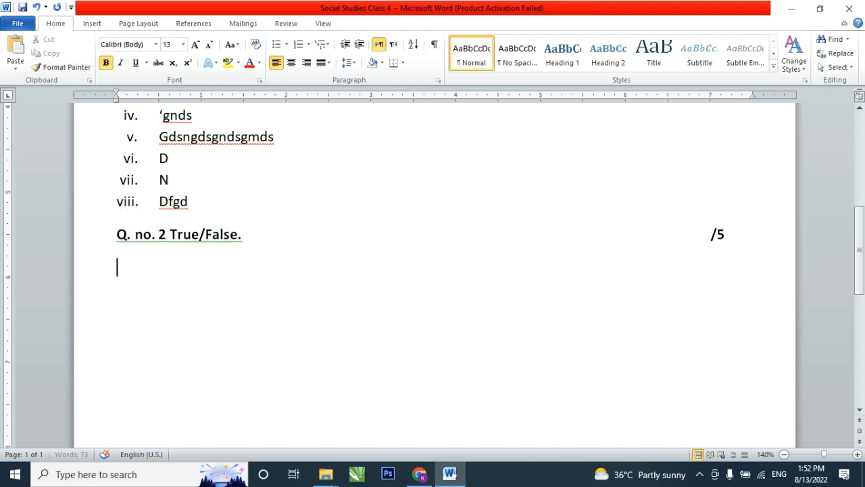
pyautogui.scroll(1, 120, 263)
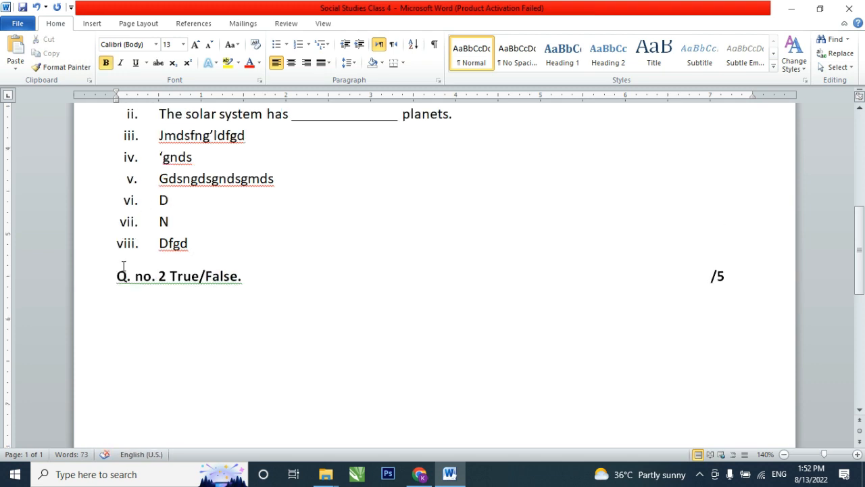
pyautogui.click(308, 44)
pyautogui.click(331, 218)
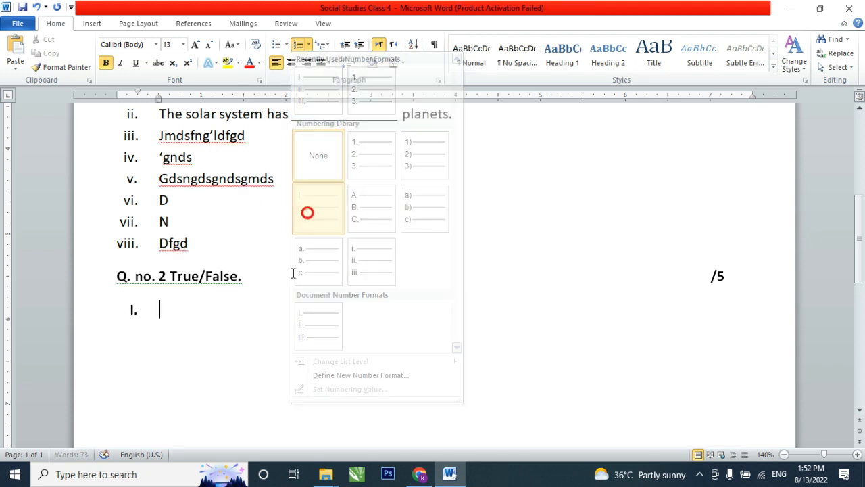
# - Fill the first True/False item with "Ekgdpk iirdsgjdsf g", add the answer blank "(_______)" spaced well after the text, and copy the blank
pyautogui.write('ekgdpk iirdsgjdsf g')
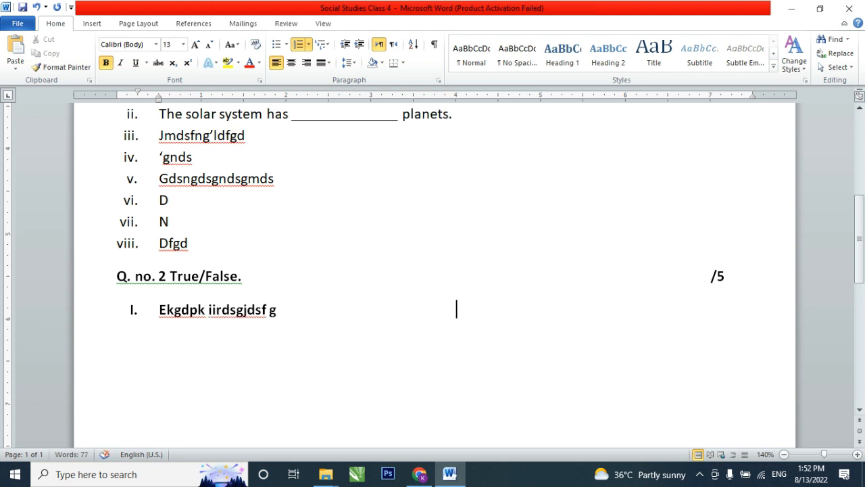
pyautogui.write('(________)')
pyautogui.moveTo(534, 315); pyautogui.dragTo(456, 310)
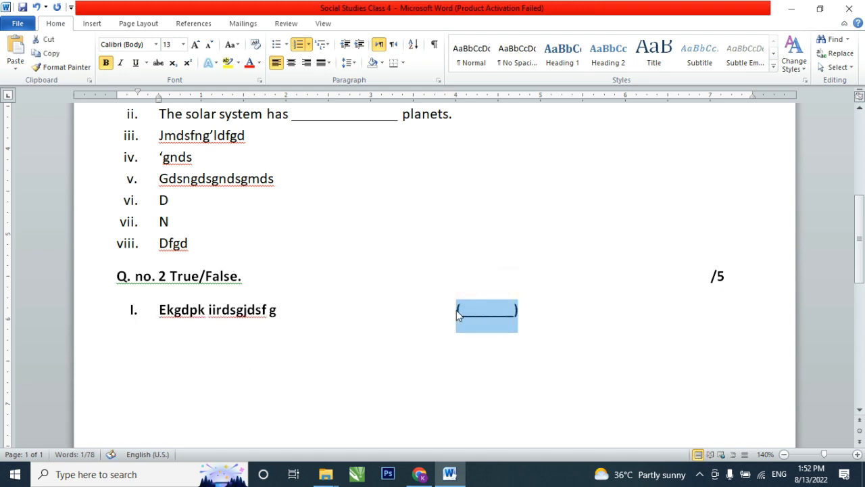
pyautogui.click(552, 321)
# - Add a second True/False item reading "Kdfgmlkdfg fdlkgmdkf" and paste the answer blank aligned under the first one
pyautogui.press('Return')
pyautogui.write('kdfgm')
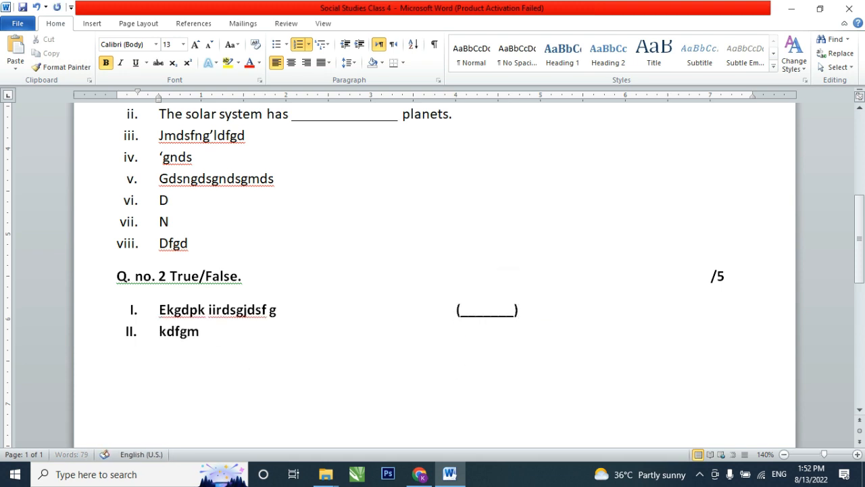
pyautogui.write('lkdfg fdlkgmdkf')
pyautogui.press('Tab')
pyautogui.press('Tab')
pyautogui.press('Tab')
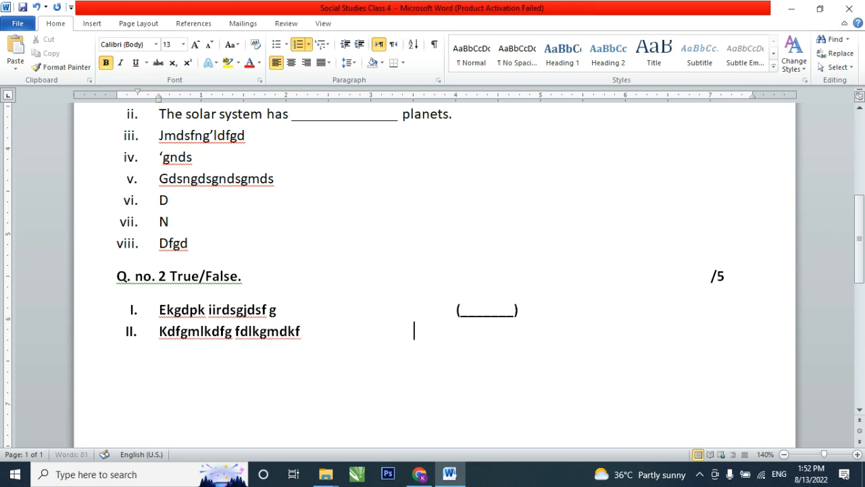
pyautogui.press('Tab')
pyautogui.write('(________)')
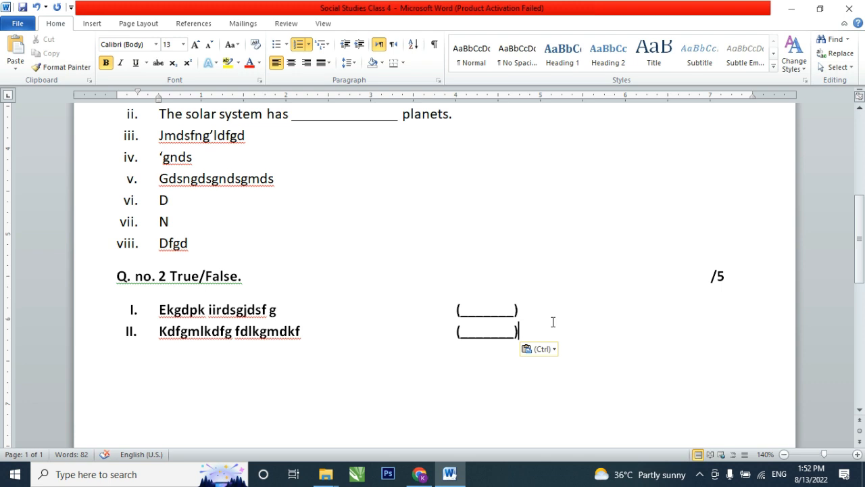
# - Begin a third item with "sjfhgmsng" and change the True/False list's numbering to lowercase Roman i., ii., iii
pyautogui.press('Return')
pyautogui.write('sjfhgmsng')
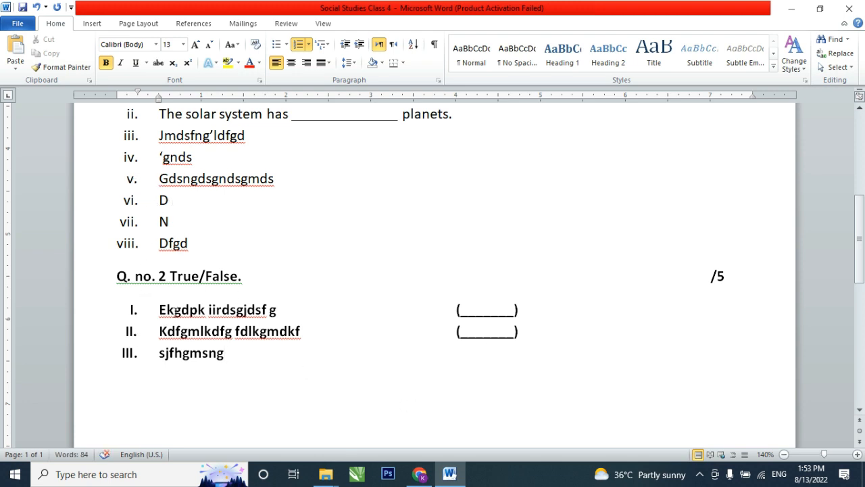
pyautogui.moveTo(169, 308); pyautogui.dragTo(176, 365)
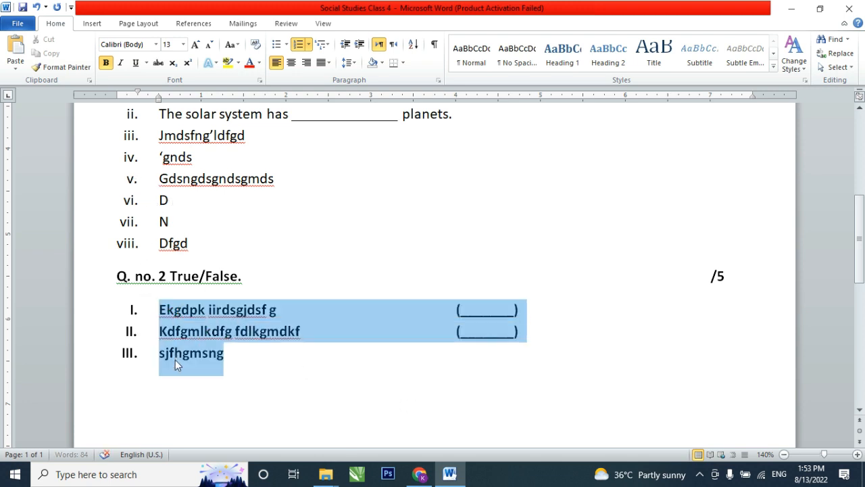
pyautogui.click(309, 44)
pyautogui.click(358, 264)
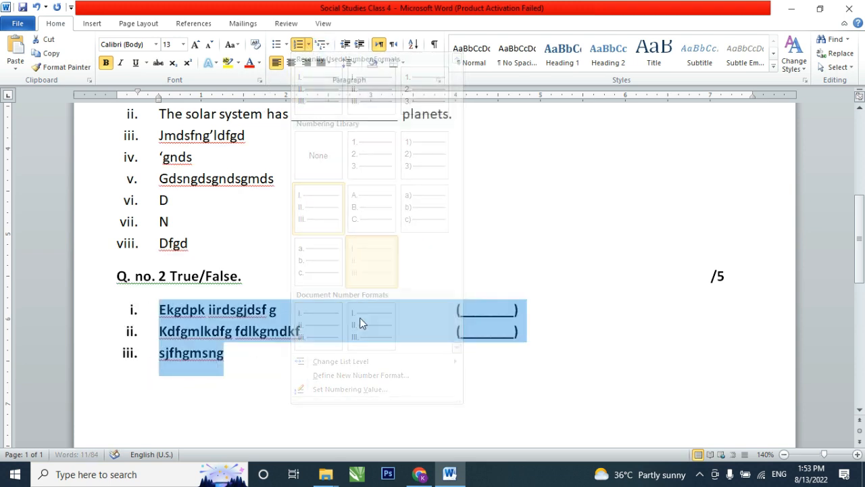
# - Complete item iii by appending "jdfng `" and the copied answer blank, and end the list
pyautogui.click(359, 363)
pyautogui.write('jdfng `')
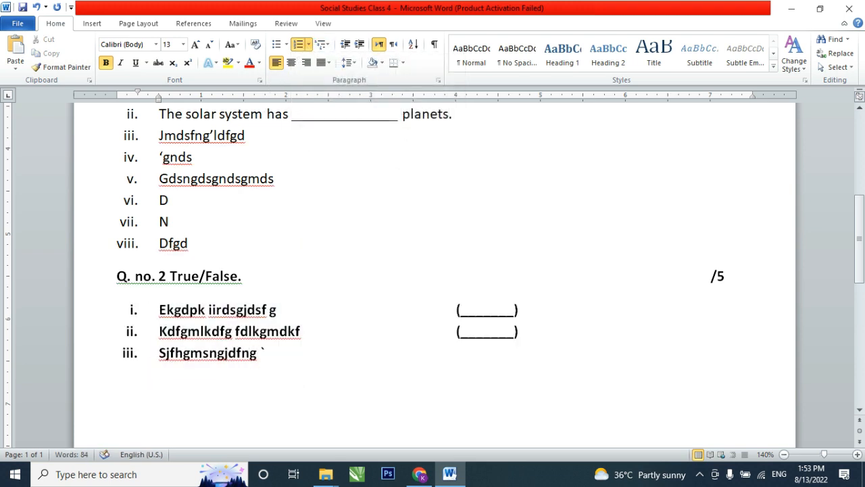
pyautogui.press('Tab')
pyautogui.write('(________)')
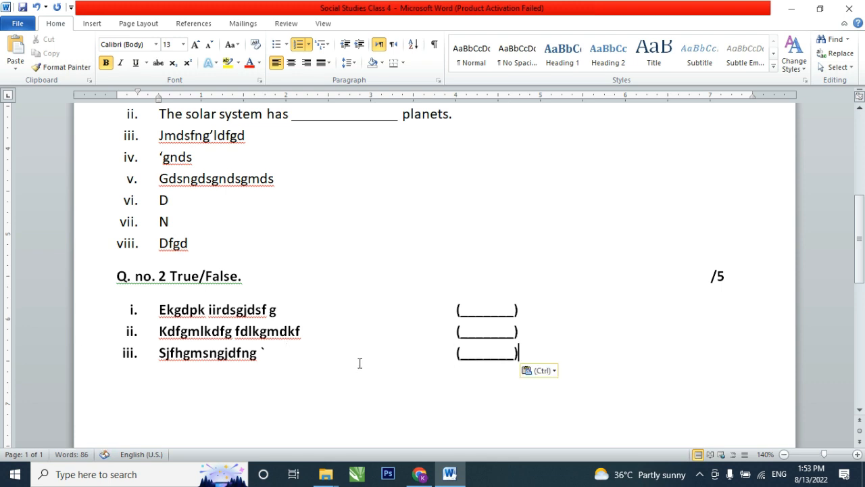
pyautogui.press('Return')
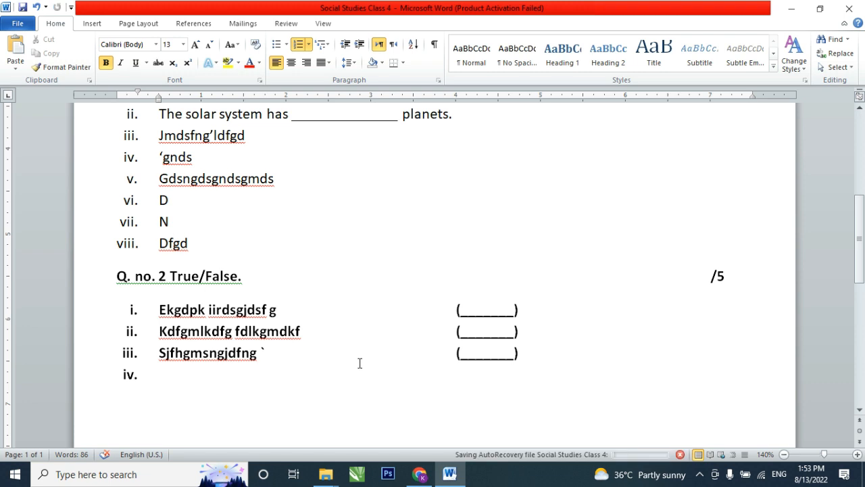
pyautogui.press('Return')
pyautogui.press('BackSpace')
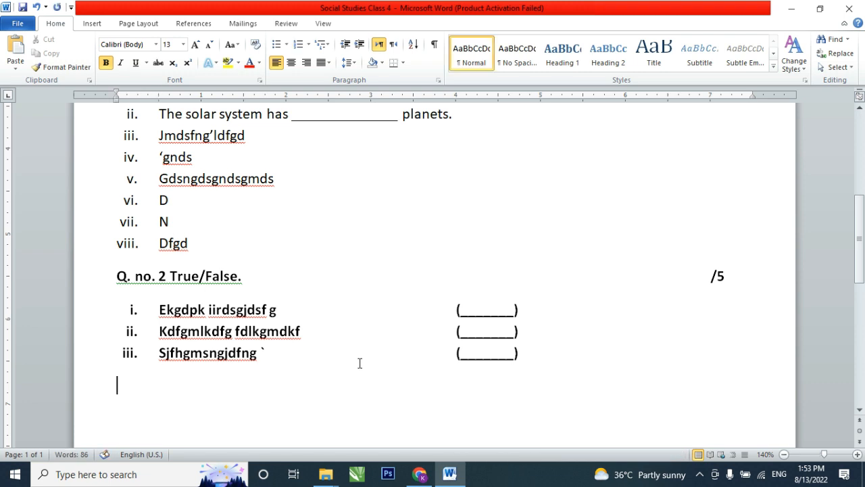
# - Enter the third question heading "Q.No.3 MCQs." below the True/False list with the marks "/10" at the far right end of the line
pyautogui.write('Q.No.3 MCQs')
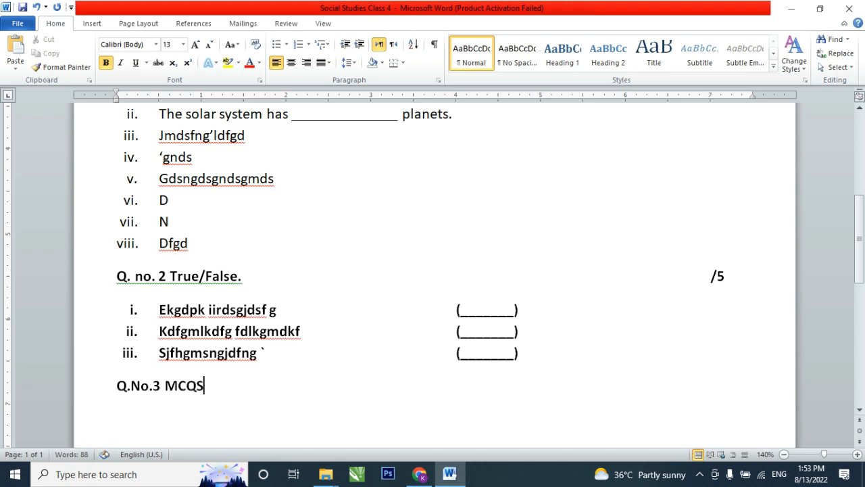
pyautogui.write('.')
pyautogui.press('Tab')
pyautogui.press('Tab')
pyautogui.write('/')
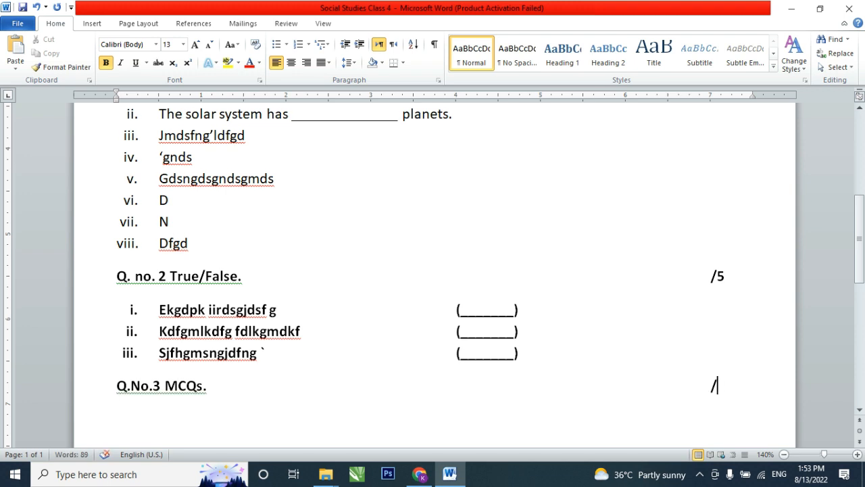
pyautogui.write('10')
pyautogui.press('Return')
# - Start the first multiple-choice item with the number "i." on the line below the Q.No.3 heading
pyautogui.scroll(-4, 257, 342)
pyautogui.scroll(3, 276, 201)
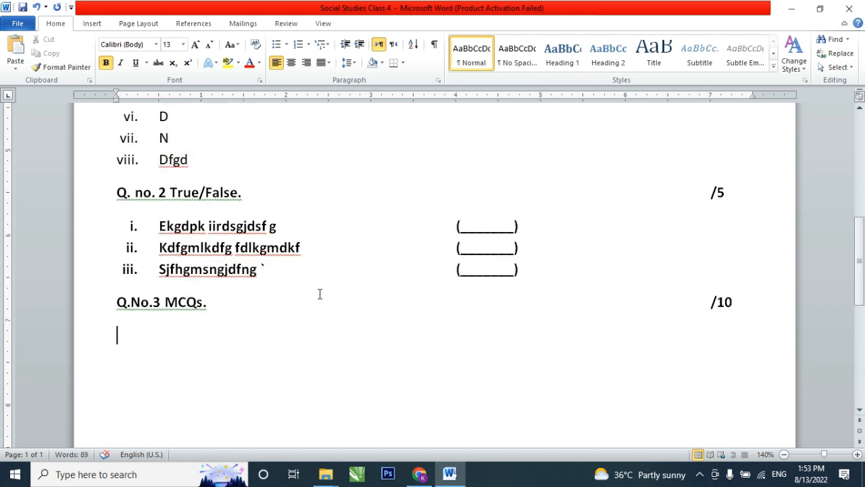
pyautogui.write('i.')
pyautogui.press('Tab')
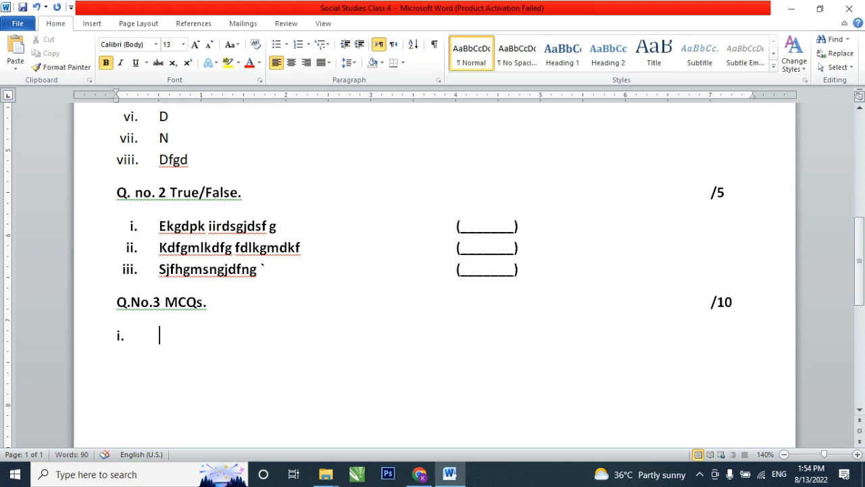
# - Enter "The day to day cojfdsngokndsfokn" as the text of MCQ item i and begin a line for its options
pyautogui.write('The day ')
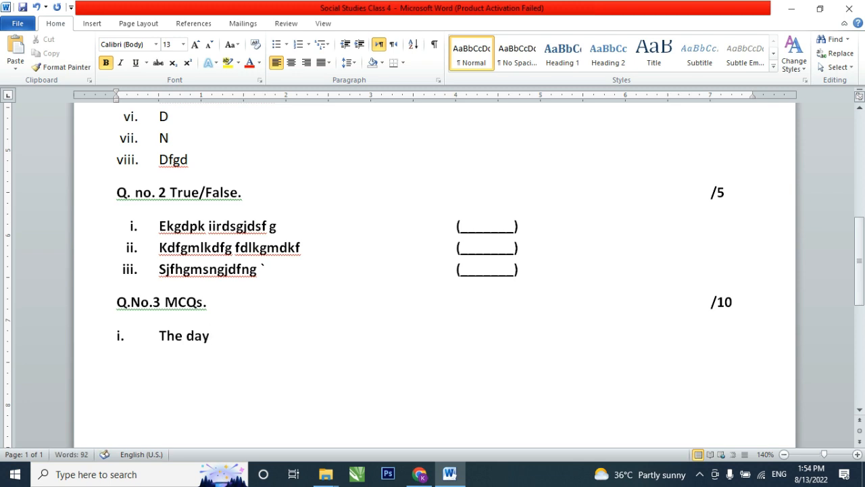
pyautogui.write('to day  cojfdsngokndsfokn')
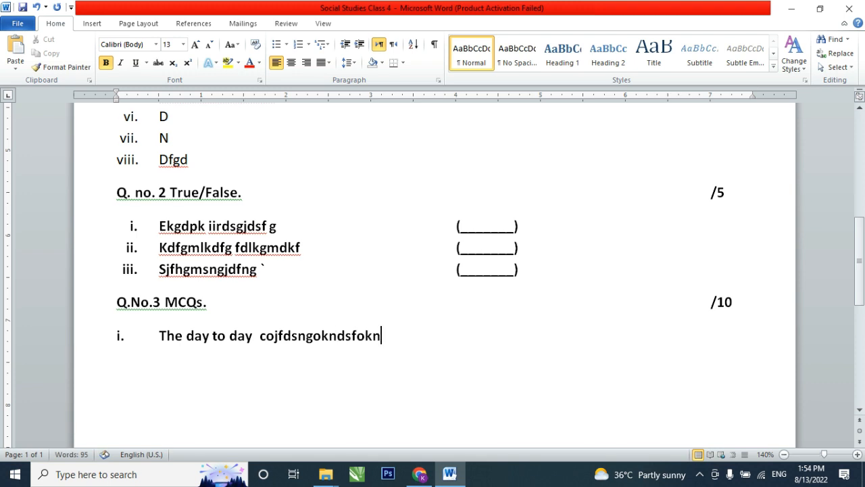
pyautogui.press('Return')
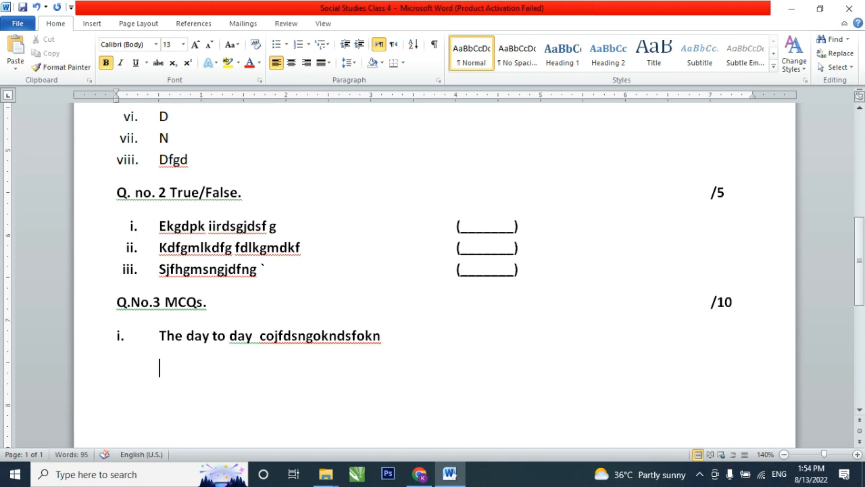
# - Add the option labels (a), (b), (c) and (d), evenly spaced across the line below MCQ item i
pyautogui.write('(a)')
pyautogui.press('Tab')
pyautogui.press('Tab')
pyautogui.write('(b)\t(c)')
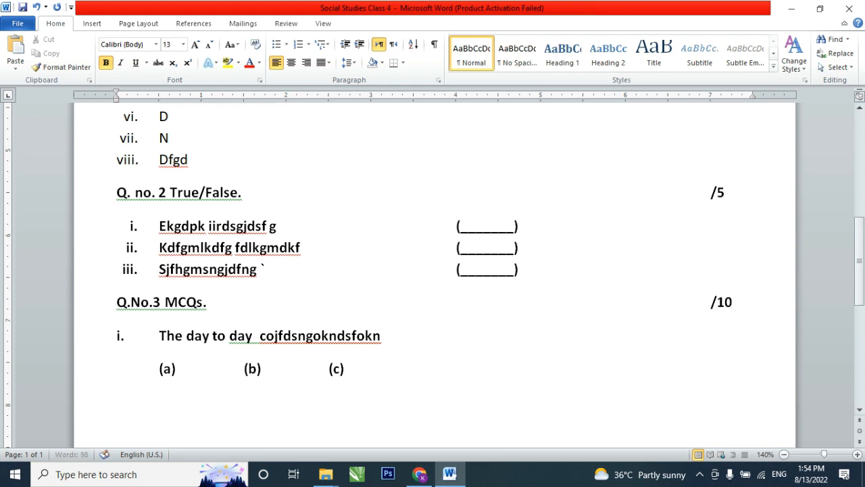
pyautogui.press('Tab')
pyautogui.press('Tab')
pyautogui.write('(d)')
pyautogui.scroll(-4, 272, 251)
pyautogui.scroll(1, 263, 255)
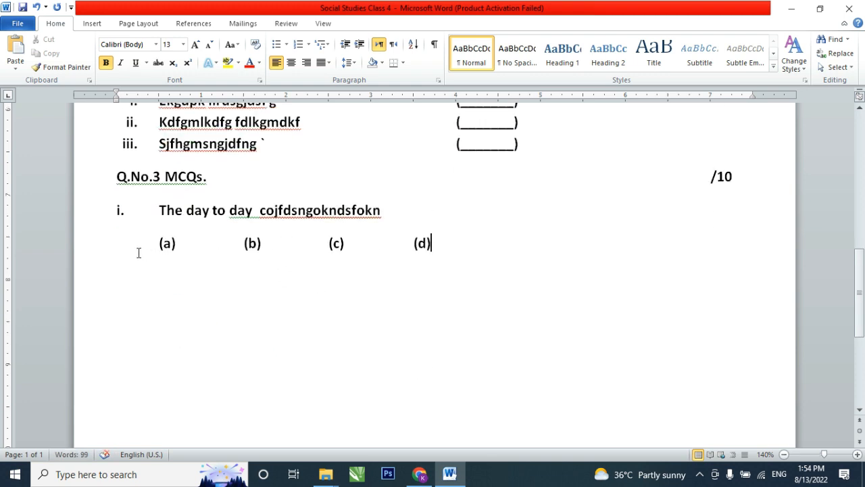
# - Copy the line of blank option labels, then fill in item i's options (a) "report" and (b) "climate" with tab spacing
pyautogui.click(95, 248)
pyautogui.hotkey('ctrl', 'c')
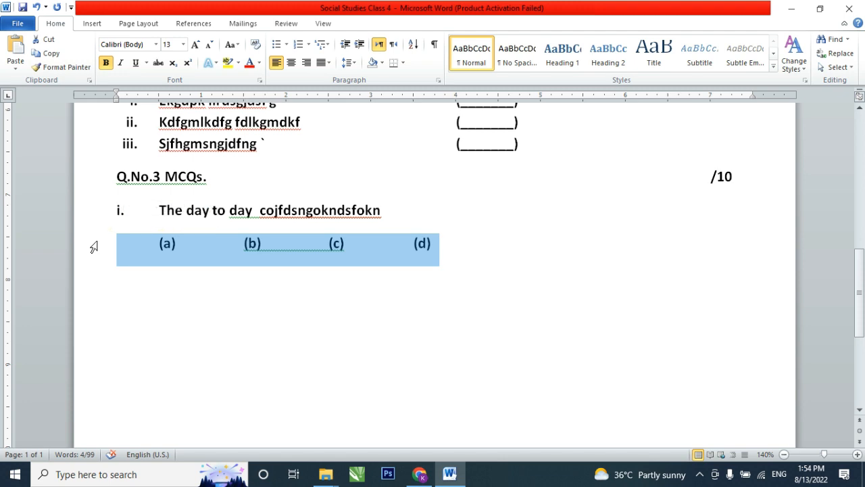
pyautogui.click(184, 245)
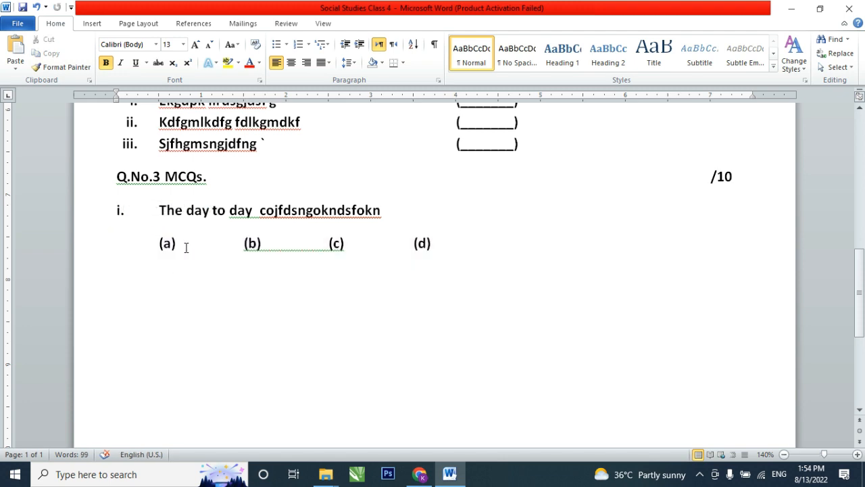
pyautogui.write('report')
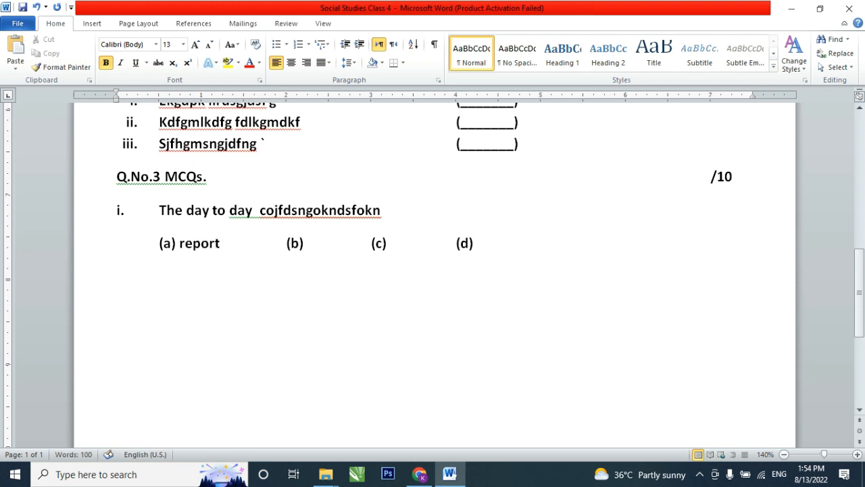
pyautogui.press('Tab')
pyautogui.press('Delete')
pyautogui.press('Right')
pyautogui.press('Right')
pyautogui.press('Right')
pyautogui.press('Right')
pyautogui.write('climate')
pyautogui.press('Tab')
pyautogui.press('Right')
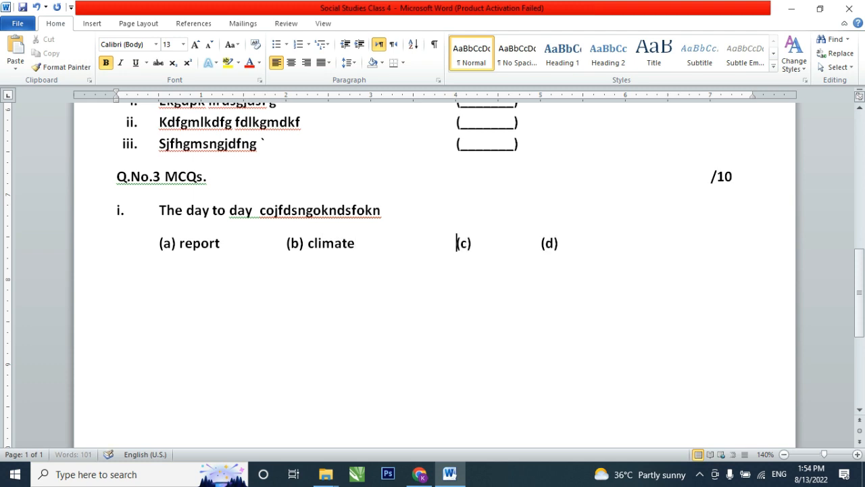
# - Fill in item i's remaining options with (c) "weather" and (d) "none", spaced apart on the line
pyautogui.press('Right')
pyautogui.press('Right')
pyautogui.press('Right')
pyautogui.write('weather')
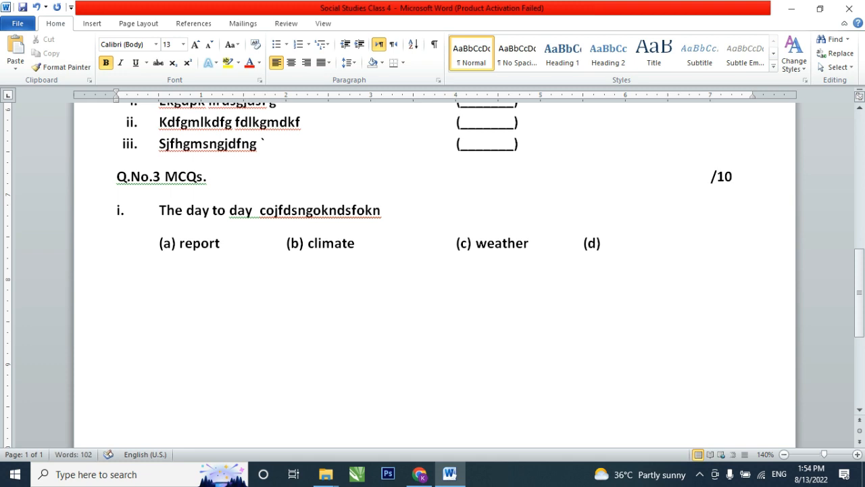
pyautogui.press('Tab')
pyautogui.press('Right')
pyautogui.press('Right')
pyautogui.press('Right')
pyautogui.write('none')
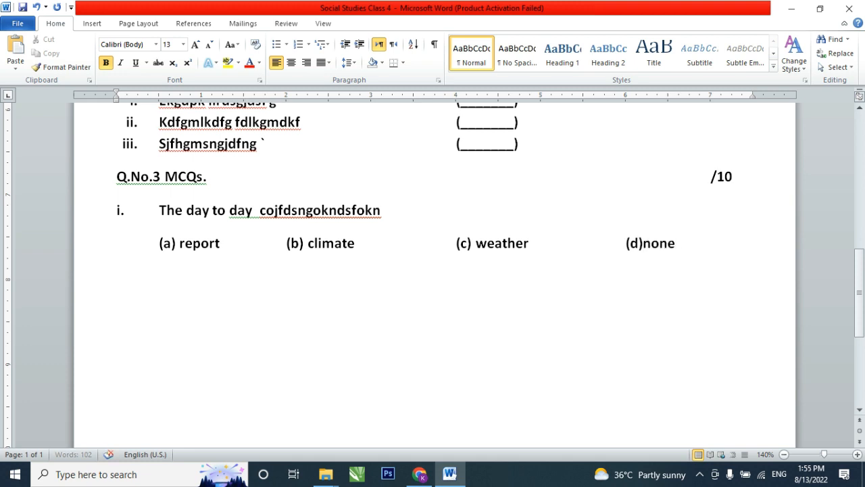
# - Add MCQ item ii with the text "gsndgknsfdkgns" and paste the copied option labels on the line below it
pyautogui.press('Return')
pyautogui.write('gsndgknsfdkgns')
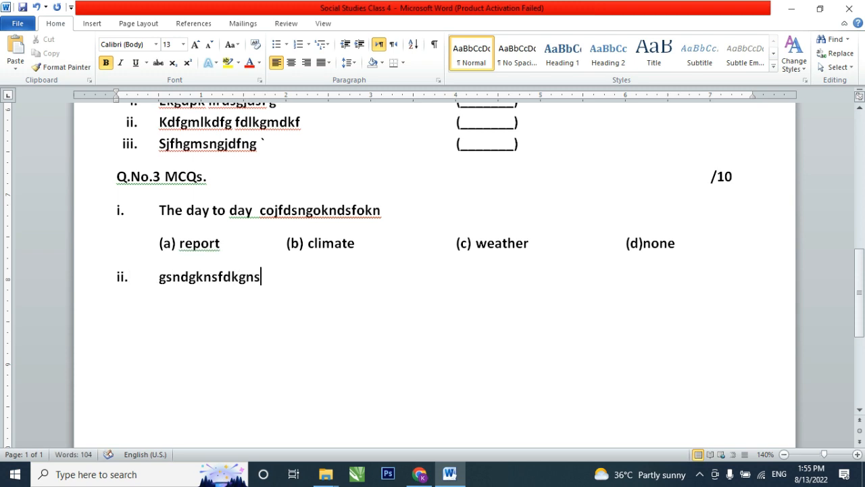
pyautogui.press('Return')
pyautogui.press('Return')
pyautogui.hotkey('ctrl', 'v')
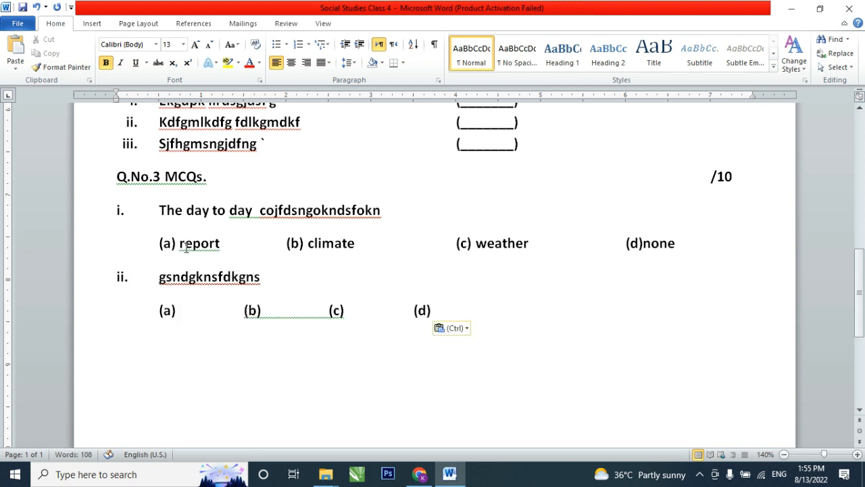
# - Fill in item ii's first two options with (a) "sprin" and (b) "monsoon", aligned with the options above
pyautogui.click(182, 312)
pyautogui.write('sprin')
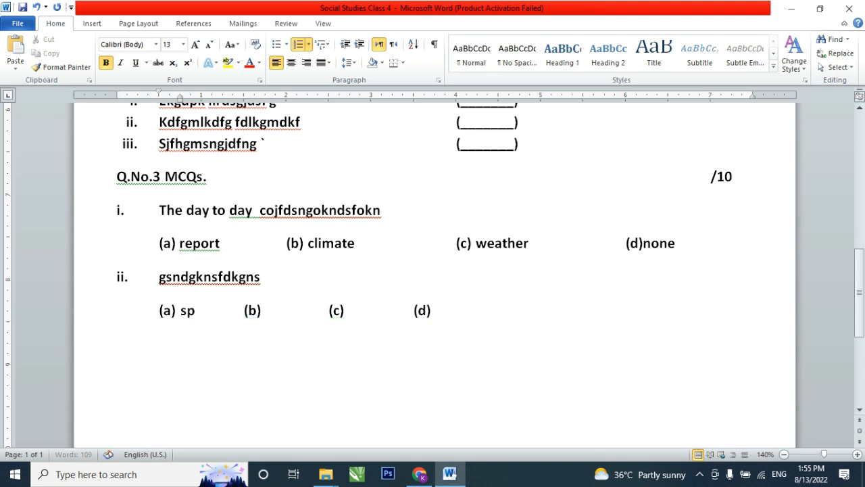
pyautogui.press('Right')
pyautogui.press('Right')
pyautogui.press('Right')
pyautogui.press('Right')
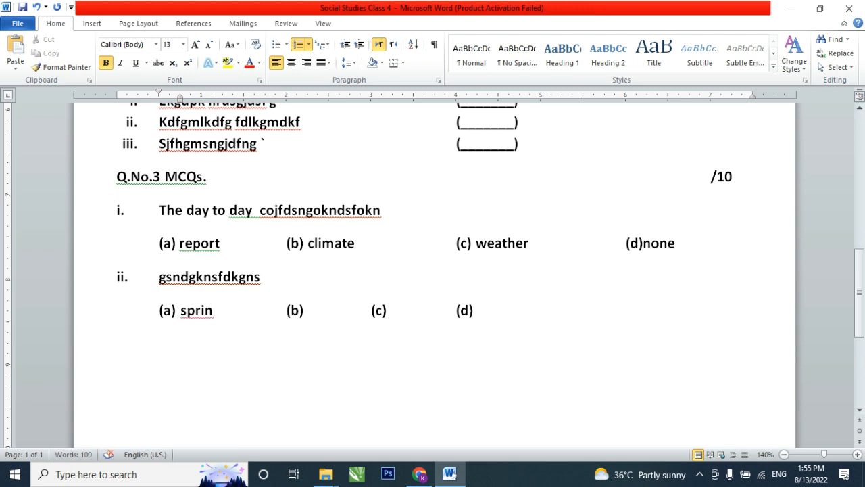
pyautogui.write('monsoon')
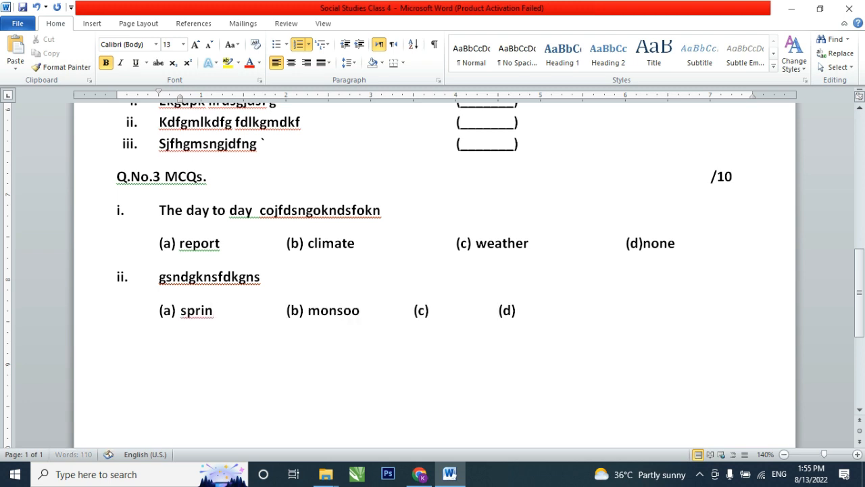
pyautogui.press('Right')
pyautogui.press('Right')
pyautogui.press('Right')
pyautogui.press('Right')
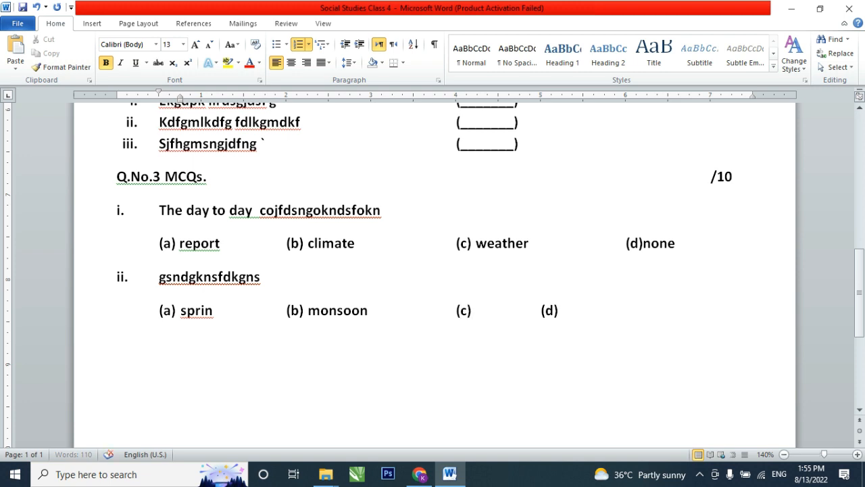
# - Fill in item ii's last two options with (c) "autumn" and (d) "none", aligned with the options above
pyautogui.write('autumn')
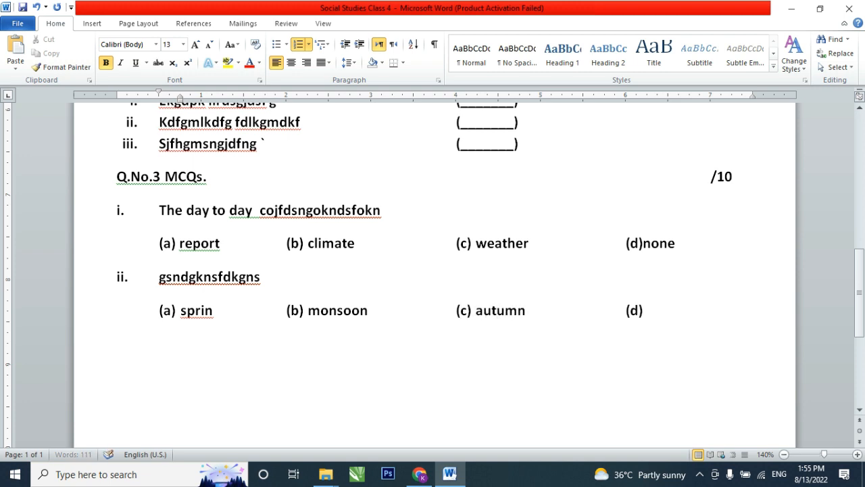
pyautogui.press('Right')
pyautogui.press('Right')
pyautogui.press('Right')
pyautogui.press('Right')
pyautogui.press('Right')
pyautogui.write('none')
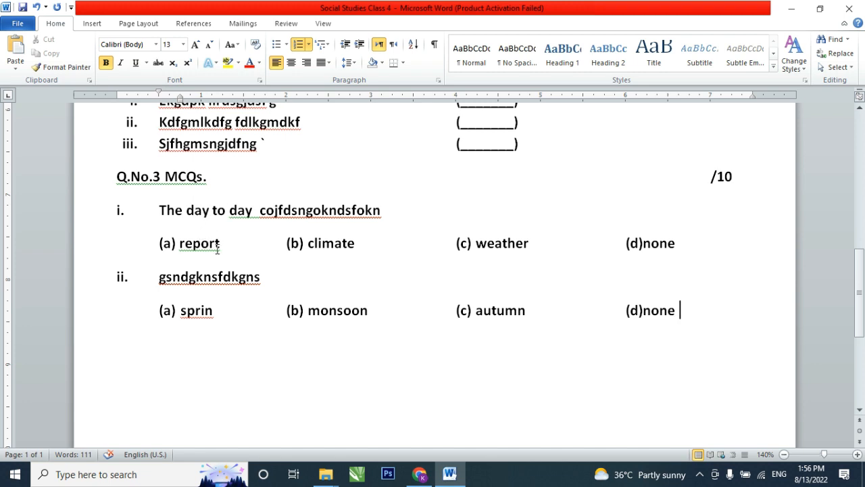
# - Remove the space after the paragraphs of both MCQ items and set their line spacing to 1.5
pyautogui.scroll(-1, 217, 288)
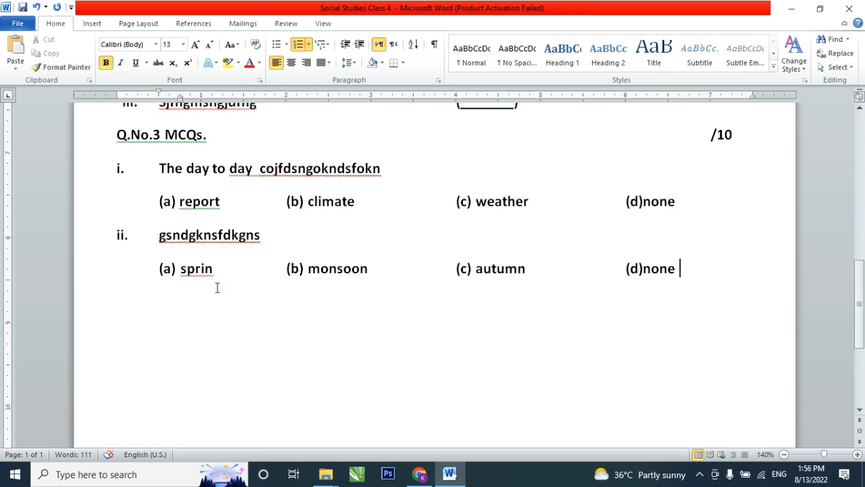
pyautogui.moveTo(213, 169); pyautogui.dragTo(224, 266)
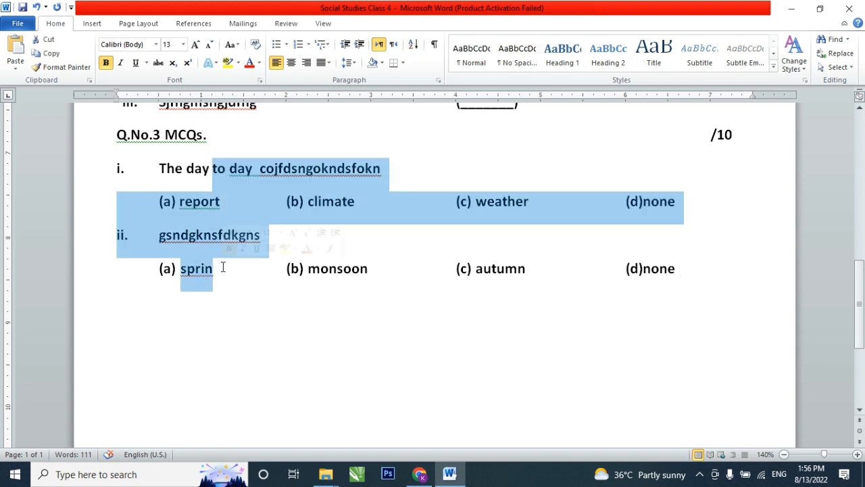
pyautogui.click(349, 63)
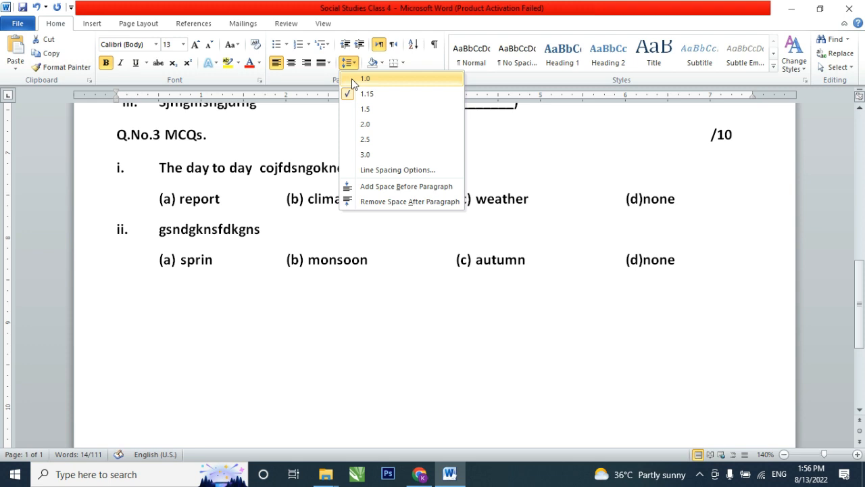
pyautogui.click(353, 80)
pyautogui.click(349, 64)
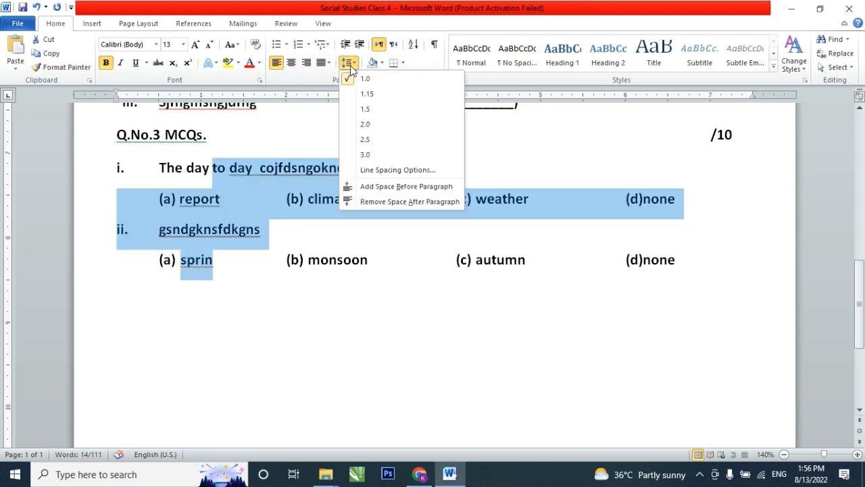
pyautogui.click(364, 203)
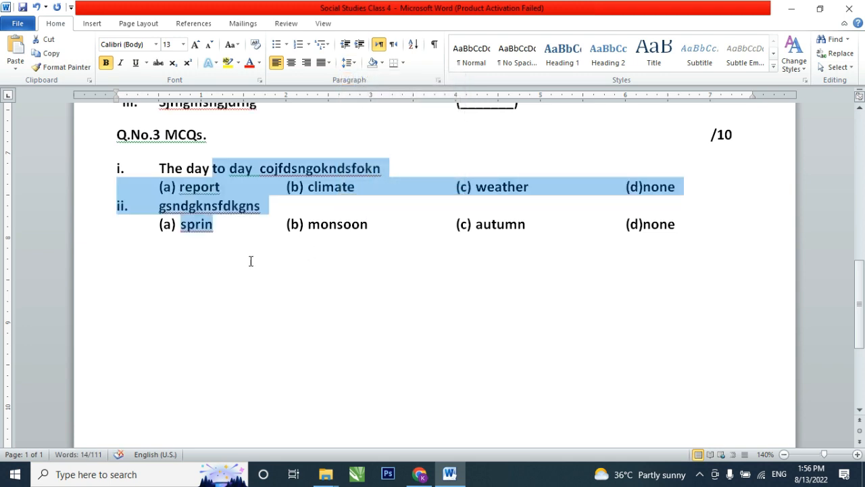
pyautogui.click(349, 62)
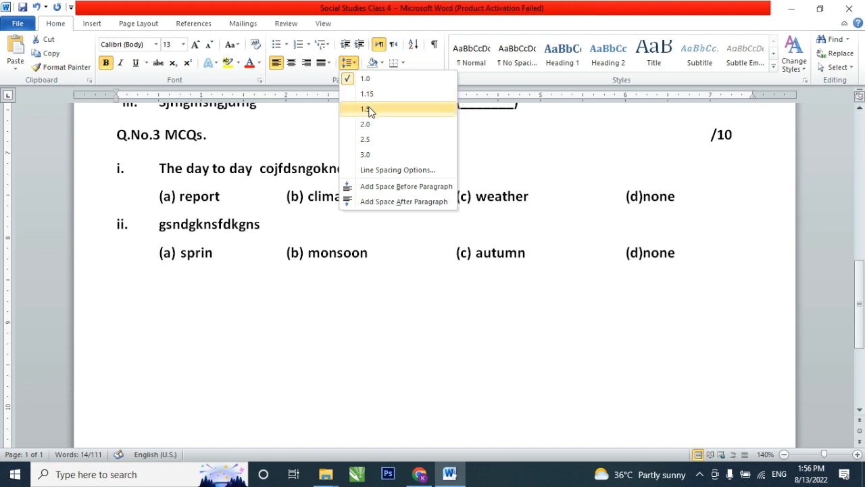
pyautogui.click(367, 109)
# - Remove the bold formatting from both MCQ items and their options
pyautogui.moveTo(100, 169); pyautogui.dragTo(129, 264)
pyautogui.hotkey('ctrl', 'b')
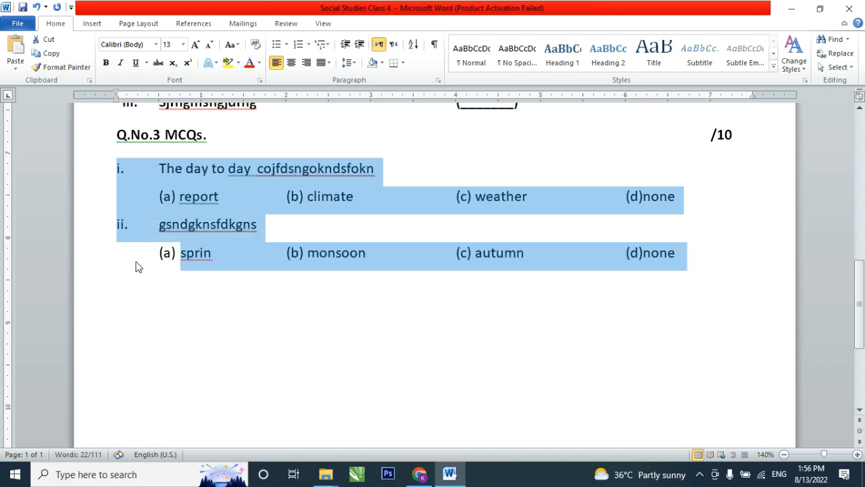
pyautogui.click(201, 170)
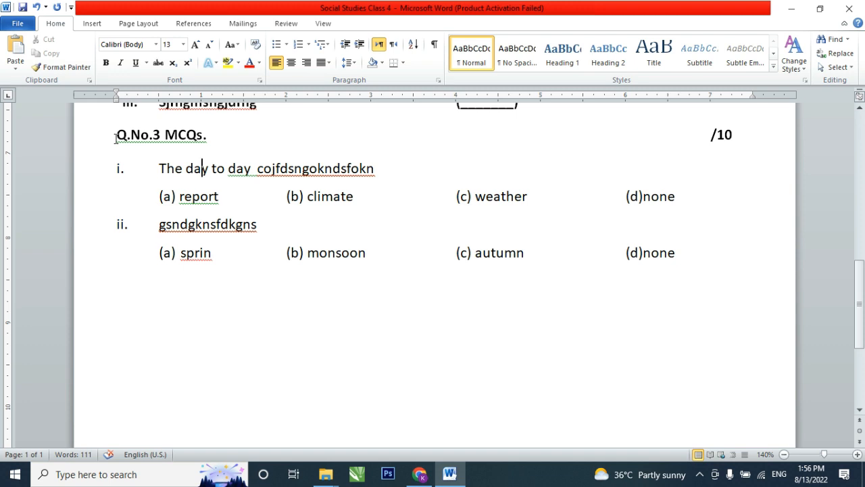
# - Enter the fourth question heading "Q. No. 4 Match the columns." on an unindented line below MCQ item ii
pyautogui.click(704, 254)
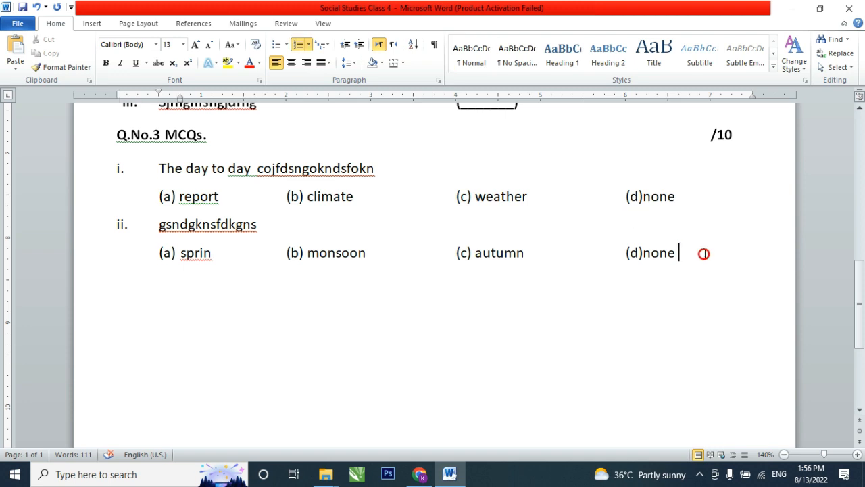
pyautogui.press('Return')
pyautogui.press('BackSpace')
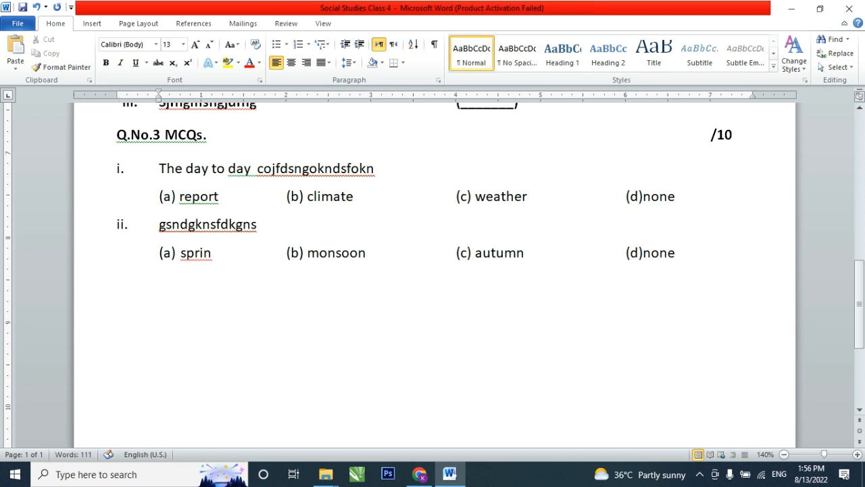
pyautogui.press('BackSpace')
pyautogui.scroll(6, 689, 228)
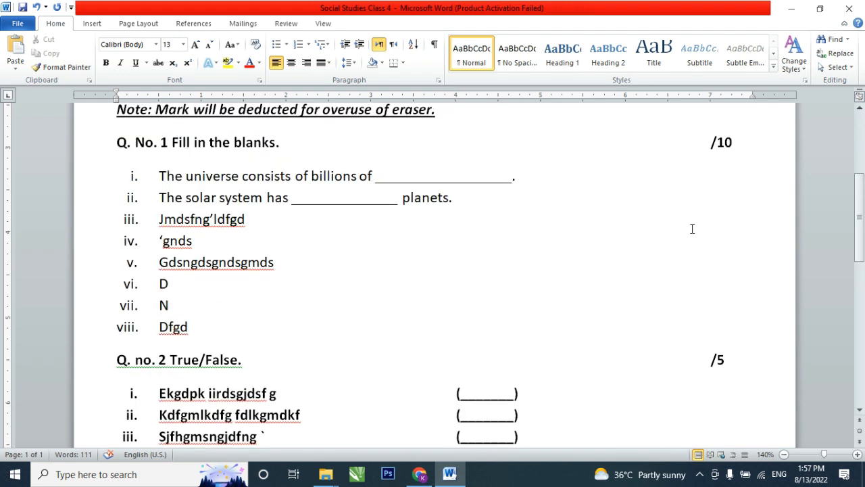
pyautogui.scroll(-7, 705, 232)
pyautogui.click(703, 232)
pyautogui.write('Q')
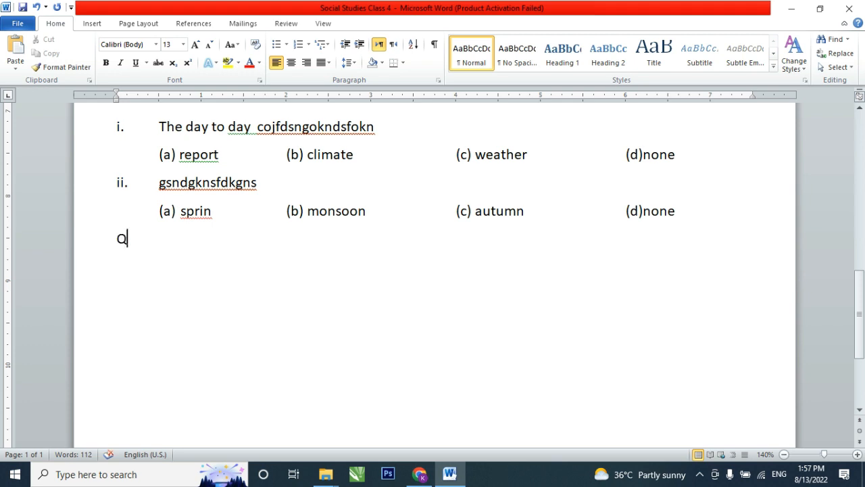
pyautogui.write('. No. 4 Mathc')
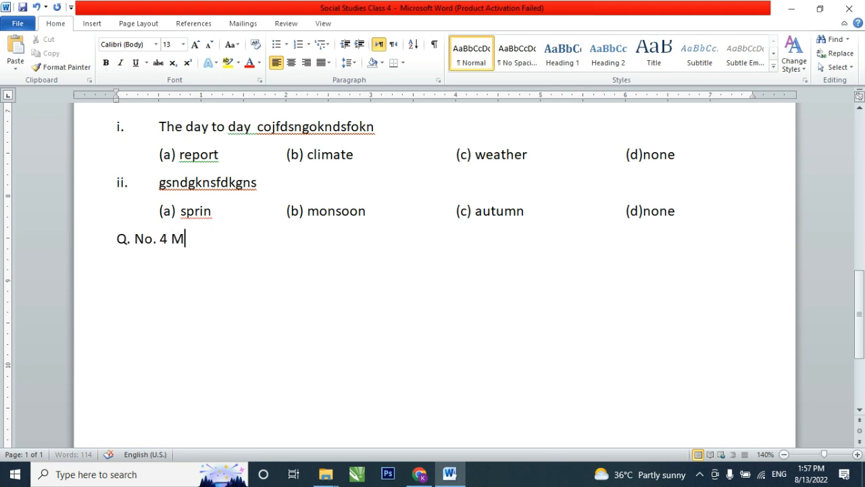
pyautogui.press('BackSpace')
pyautogui.press('BackSpace')
pyautogui.write('ch the colou')
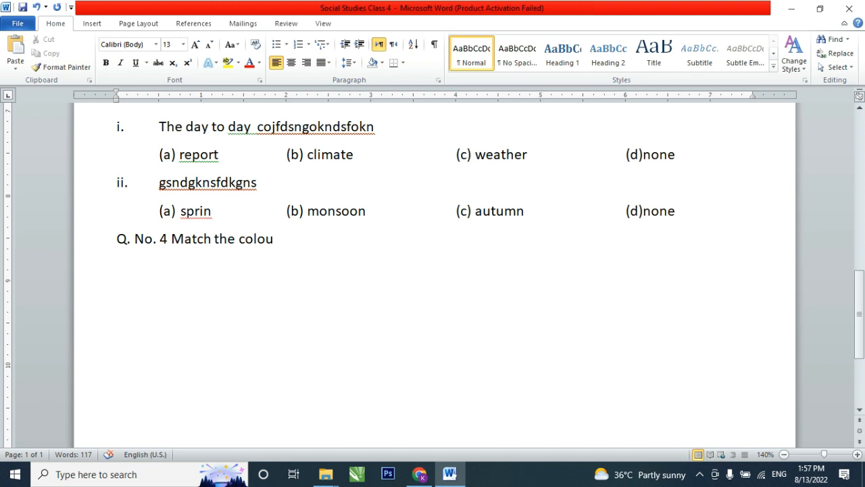
pyautogui.press('BackSpace')
pyautogui.press('BackSpace')
pyautogui.write('umns.')
# - Add the marks "/2.5" to the Q. No. 4 line, aligned with the marks above, and make the whole heading line bold
pyautogui.doubleClick(670, 238)
pyautogui.write('/2.5')
pyautogui.scroll(2, 714, 240)
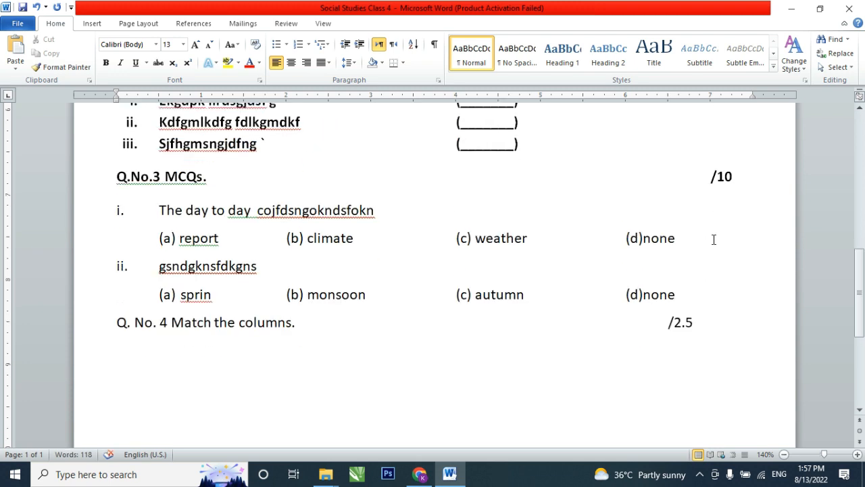
pyautogui.click(669, 322)
pyautogui.press('Tab')
pyautogui.click(88, 329)
pyautogui.hotkey('ctrl', 'b')
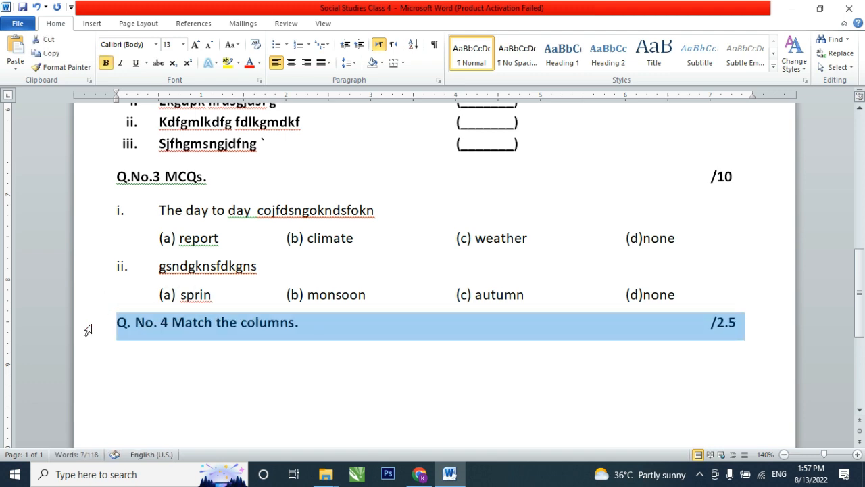
# - Insert a table with 5 columns and 2 rows on a new non-bold line below the Q. No. 4 heading
pyautogui.scroll(-2, 685, 305)
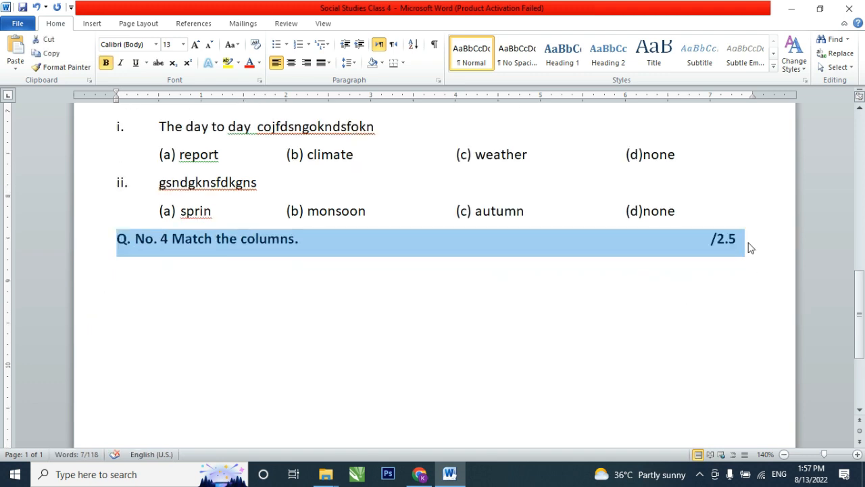
pyautogui.click(749, 242)
pyautogui.press('Return')
pyautogui.hotkey('ctrl', 'b')
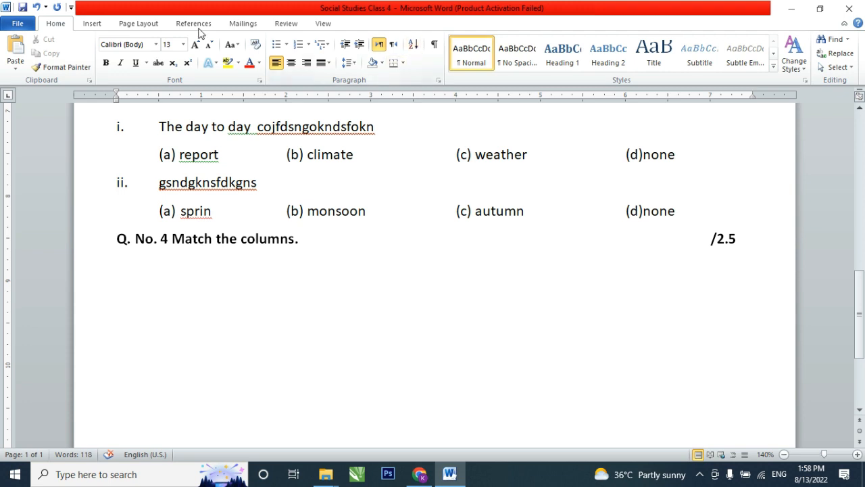
pyautogui.click(102, 27)
pyautogui.click(102, 61)
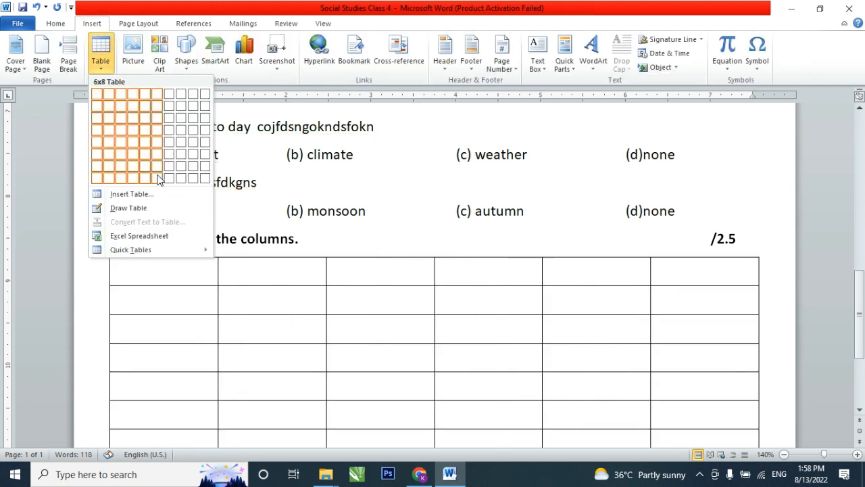
pyautogui.click(136, 194)
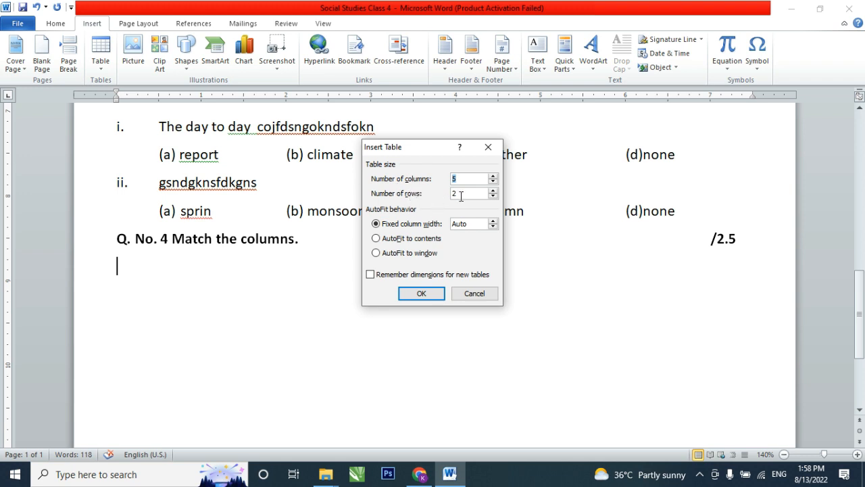
pyautogui.click(421, 295)
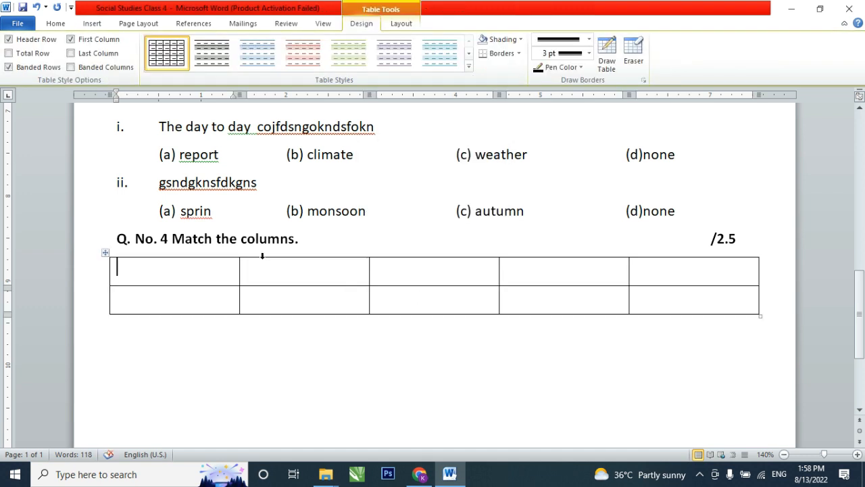
# - Enter the header "Column A" in the second cell and "Column B" in the fifth cell of the table's first row
pyautogui.press('Tab')
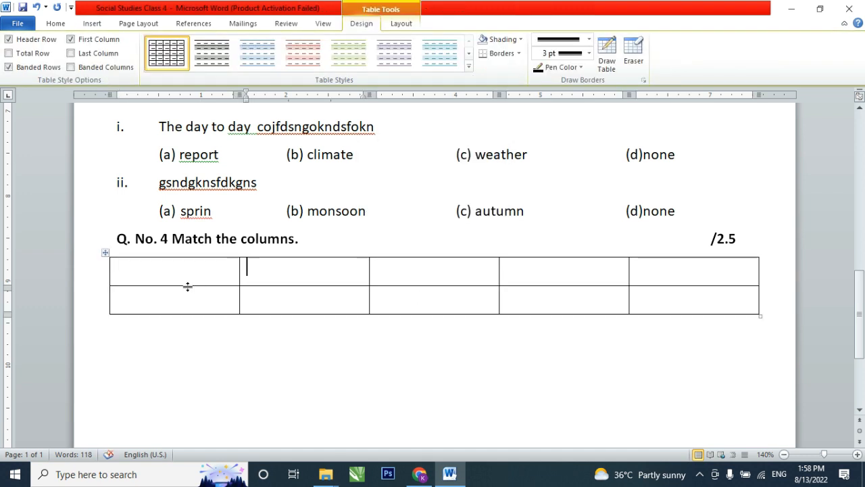
pyautogui.write('Column A')
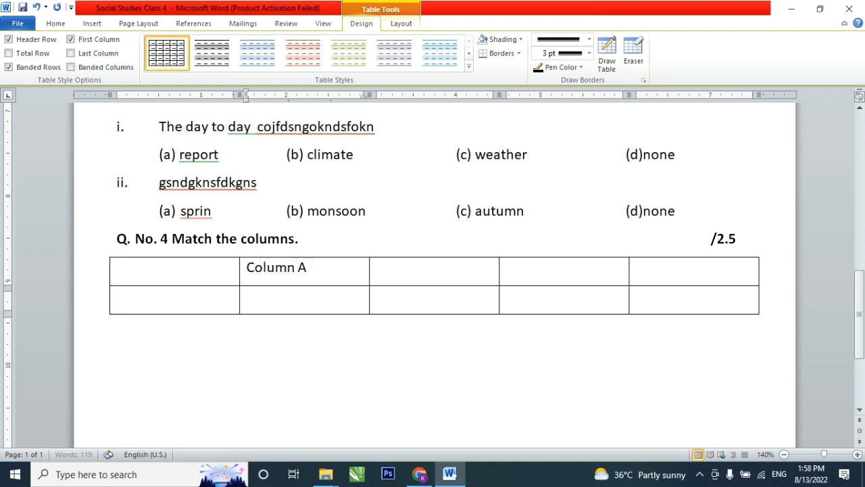
pyautogui.press('Tab')
pyautogui.press('Tab')
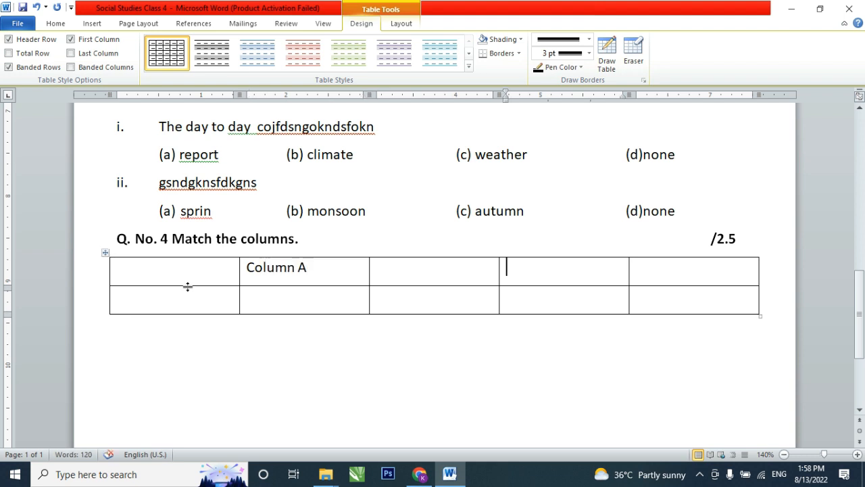
pyautogui.press('Tab')
pyautogui.write('Col')
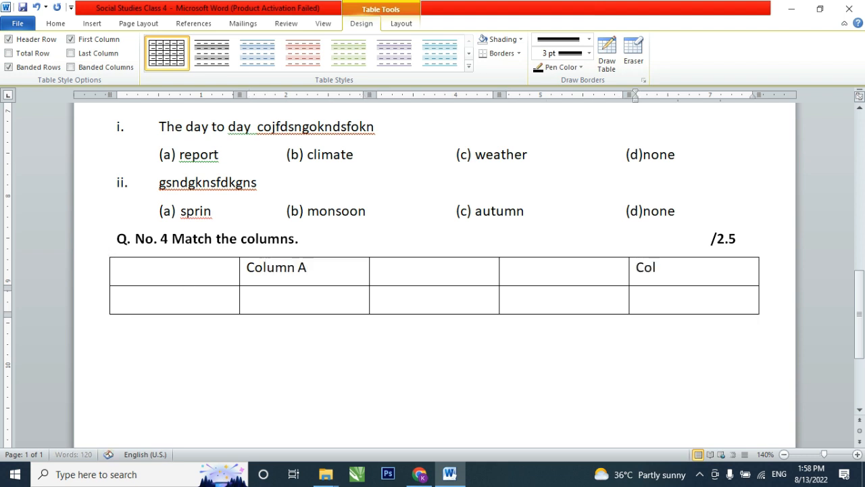
pyautogui.write('umn B')
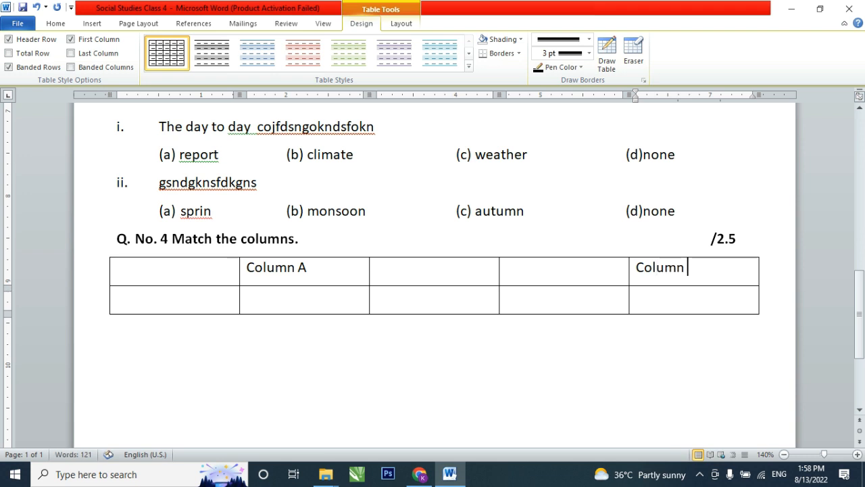
# - Add four empty rows at the end of the table for a total of six rows
pyautogui.click(169, 305)
pyautogui.press('Tab')
pyautogui.press('Tab')
pyautogui.press('Tab')
pyautogui.press('Tab')
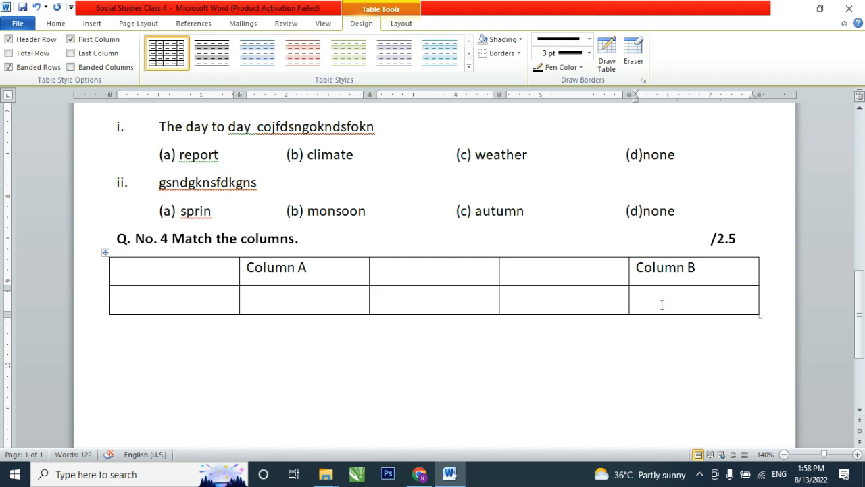
pyautogui.press('Tab')
pyautogui.press('Tab')
pyautogui.press('Tab')
pyautogui.press('Tab')
pyautogui.press('Tab')
pyautogui.press('Tab')
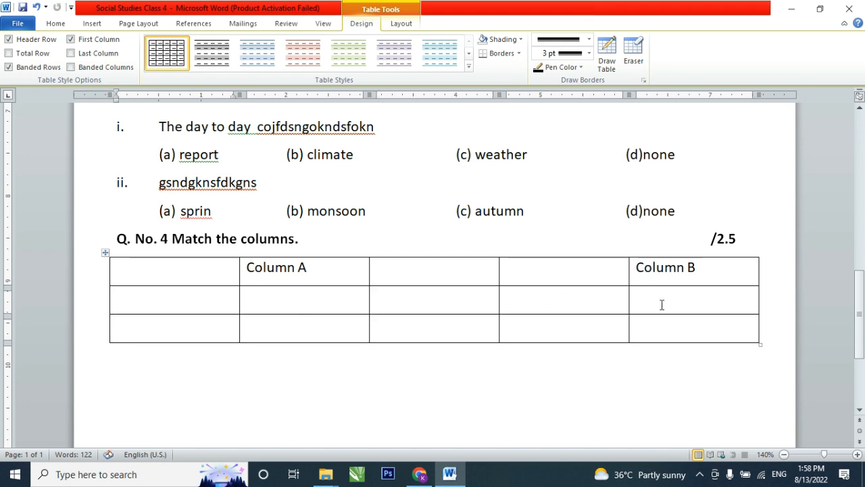
pyautogui.press('Tab')
pyautogui.press('Tab')
pyautogui.press('Tab')
pyautogui.press('Tab')
pyautogui.press('Tab')
pyautogui.press('Tab')
pyautogui.press('Tab')
pyautogui.press('Tab')
pyautogui.press('Tab')
pyautogui.press('Tab')
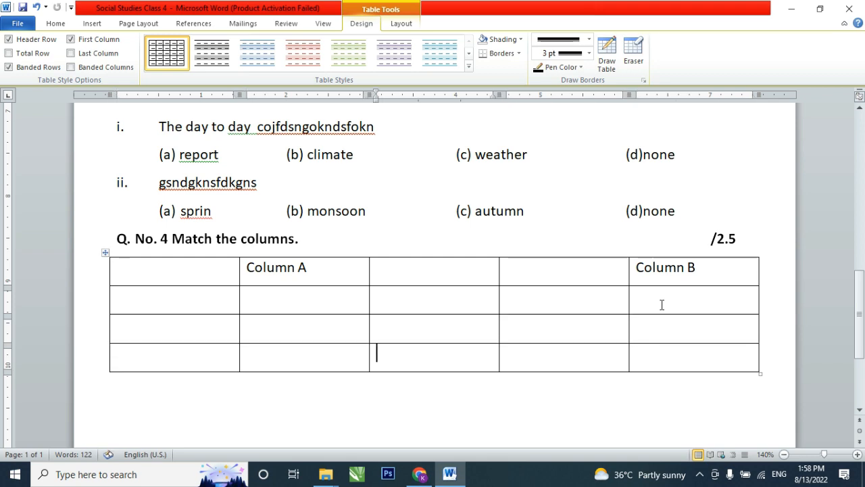
pyautogui.press('Tab')
pyautogui.press('Tab')
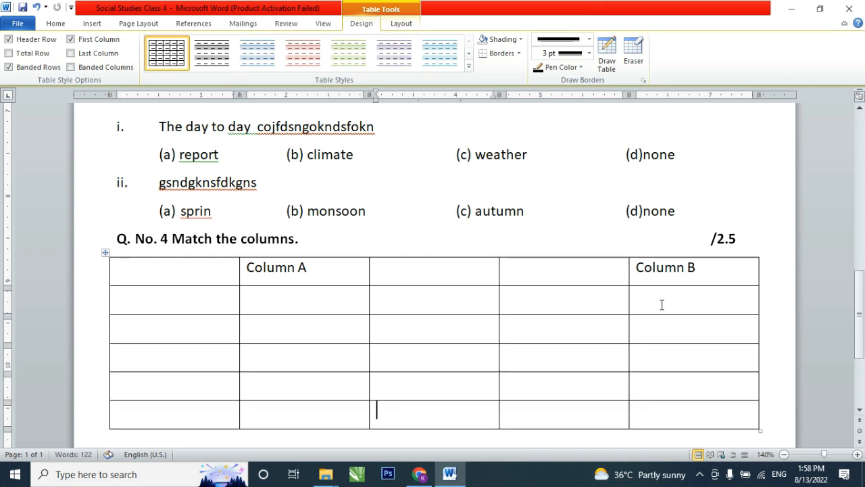
pyautogui.press('Tab')
# - Remove all borders from the table's empty middle column to leave a gap between the two column pairs
pyautogui.scroll(-3, 542, 251)
pyautogui.scroll(4, 460, 276)
pyautogui.scroll(-3, 460, 276)
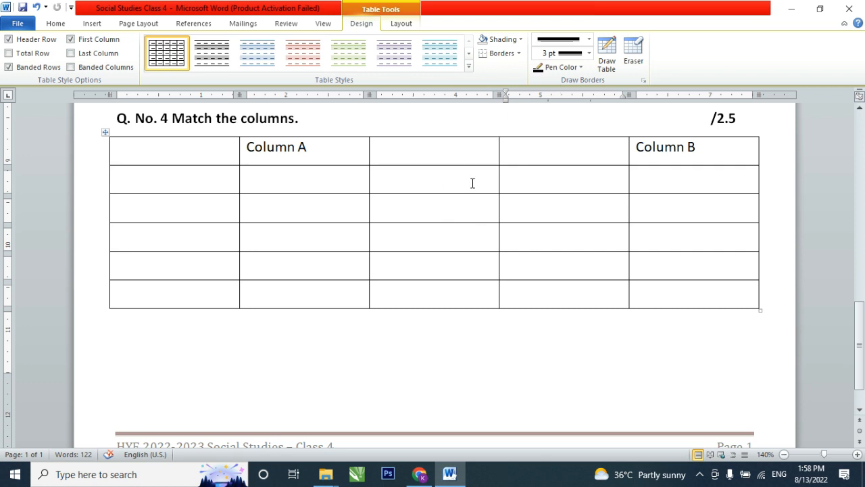
pyautogui.moveTo(452, 151); pyautogui.dragTo(446, 272)
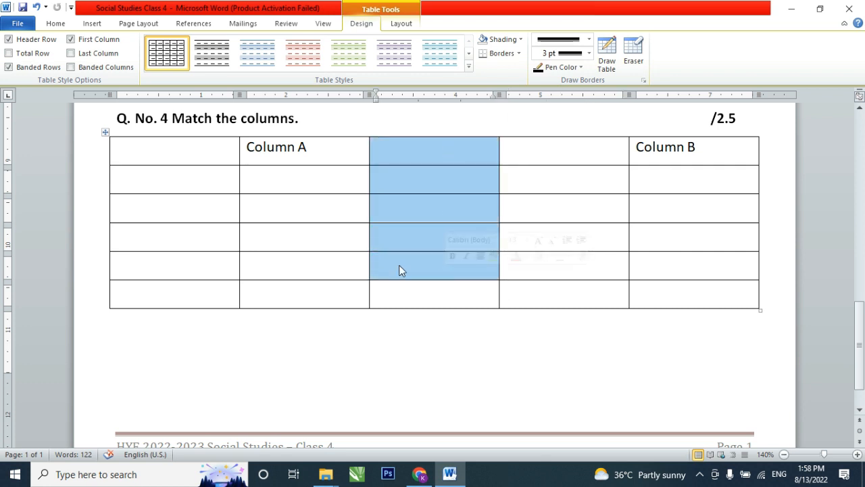
pyautogui.click(380, 256)
pyautogui.moveTo(420, 144); pyautogui.dragTo(433, 297)
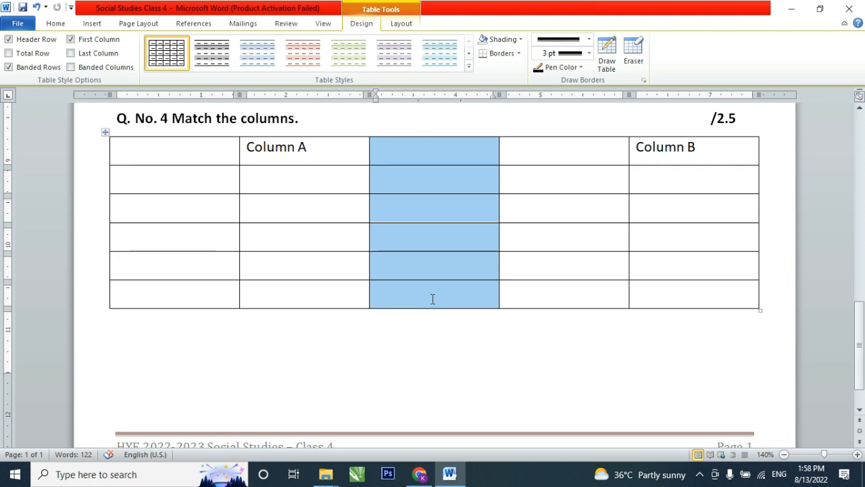
pyautogui.click(57, 24)
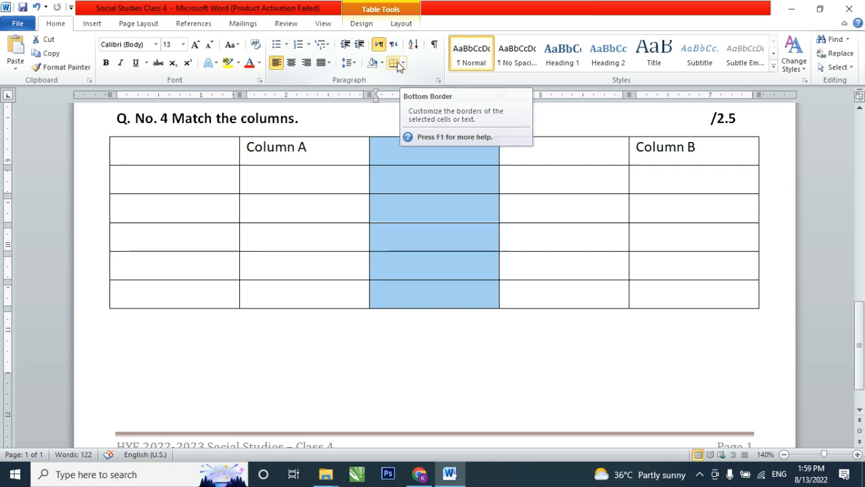
pyautogui.click(402, 64)
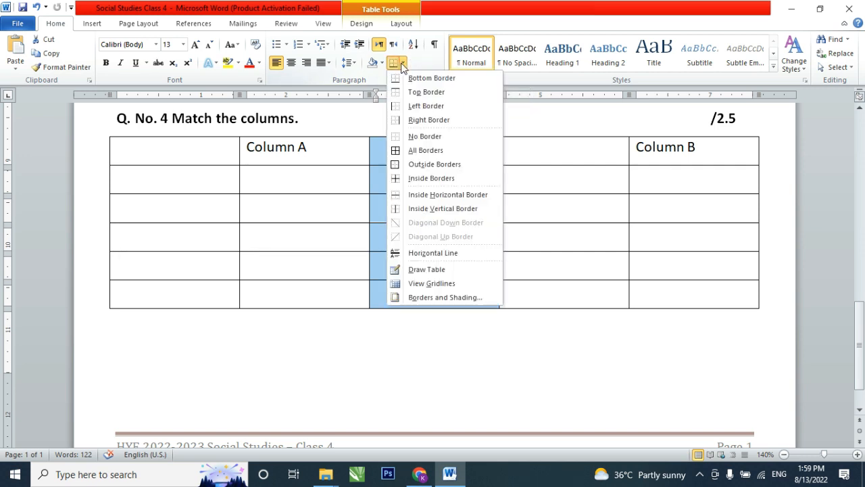
pyautogui.click(411, 137)
pyautogui.click(529, 183)
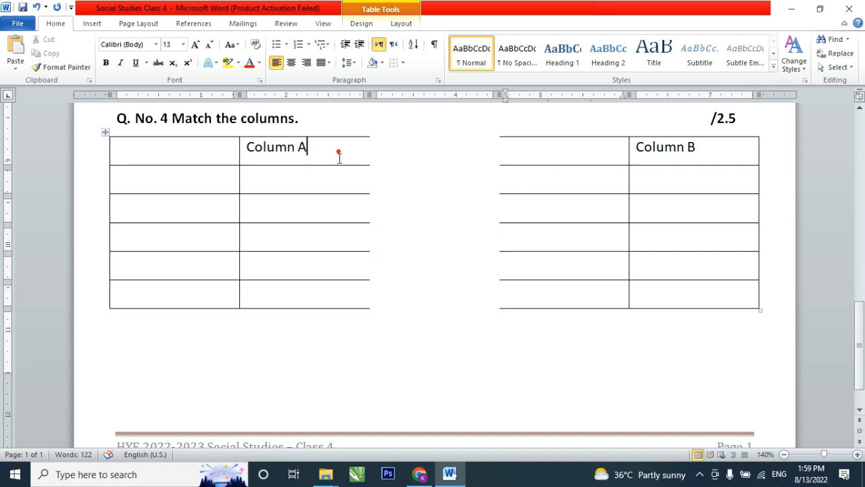
# - Try applying all borders to the Column A cells with the current 3 pt line style and undo it
pyautogui.moveTo(338, 155); pyautogui.dragTo(332, 263)
pyautogui.click(529, 208)
pyautogui.moveTo(333, 148); pyautogui.dragTo(351, 289)
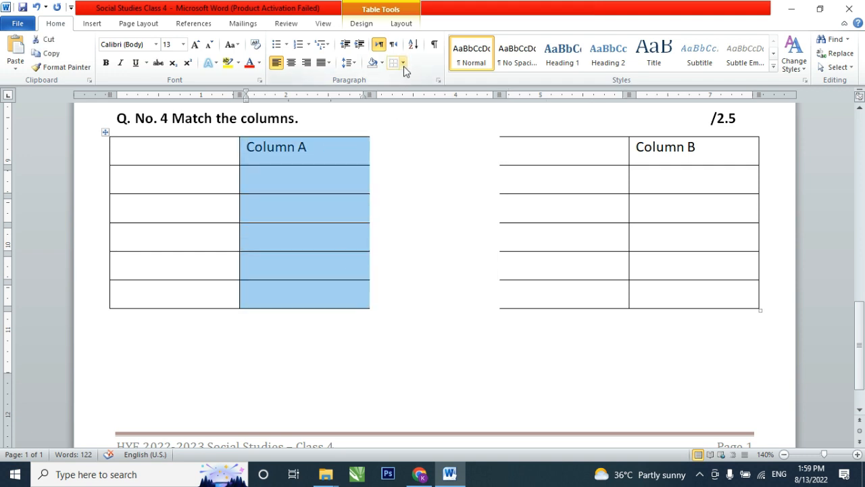
pyautogui.click(403, 64)
pyautogui.click(419, 152)
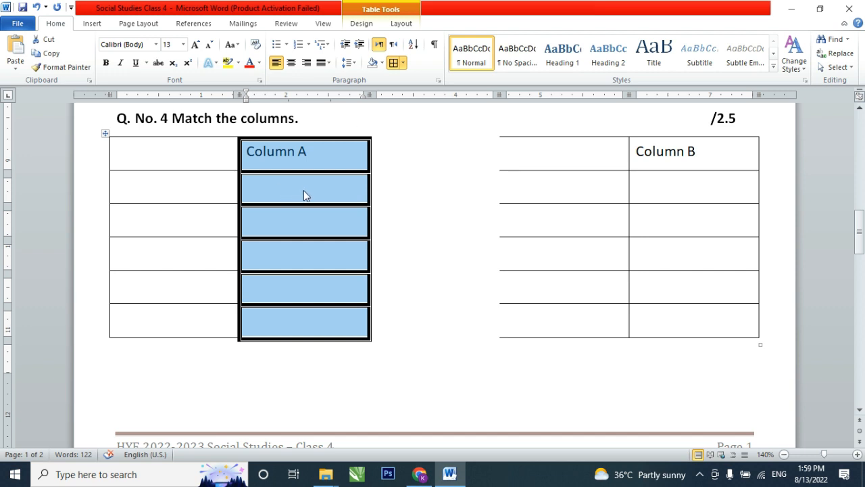
pyautogui.hotkey('ctrl', 'z')
pyautogui.moveTo(338, 150); pyautogui.dragTo(342, 298)
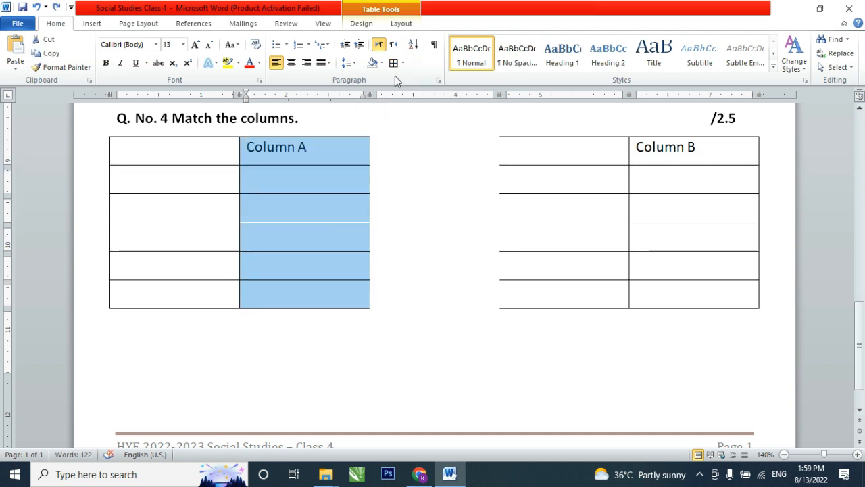
pyautogui.click(393, 62)
pyautogui.hotkey('ctrl', 'z')
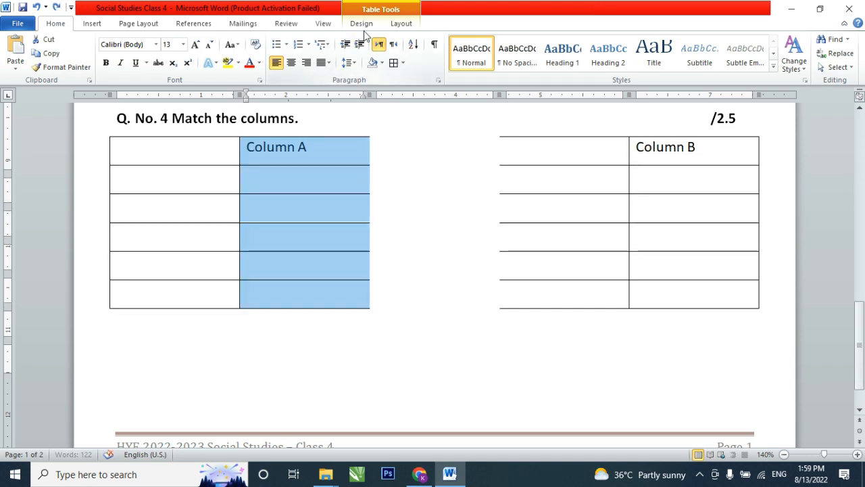
# - Set the border line to a single ½ pt line and apply all borders to the Column A cells
pyautogui.click(361, 23)
pyautogui.click(589, 39)
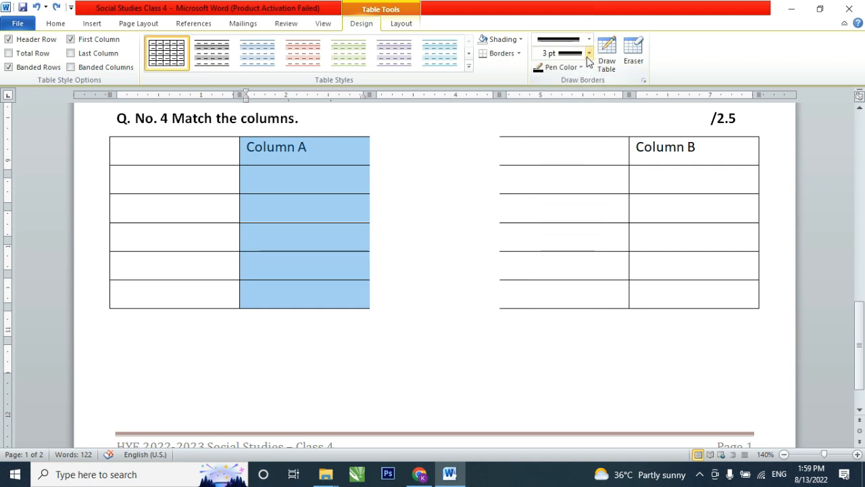
pyautogui.click(590, 53)
pyautogui.click(590, 41)
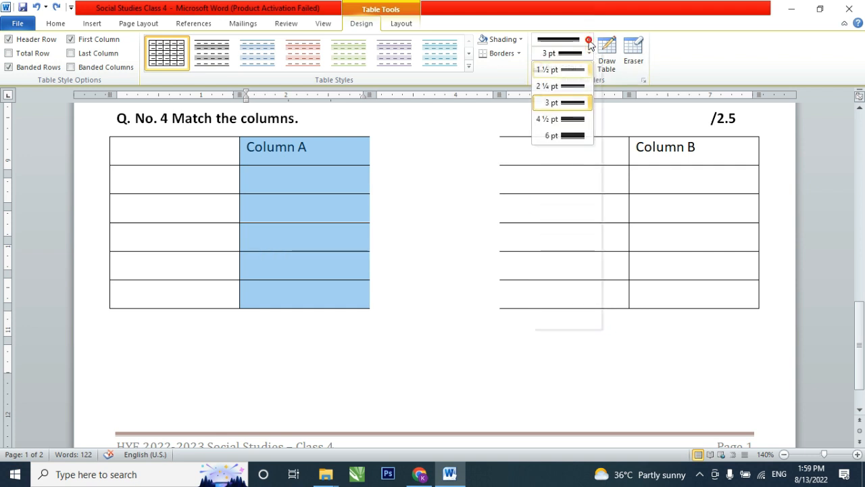
pyautogui.click(582, 73)
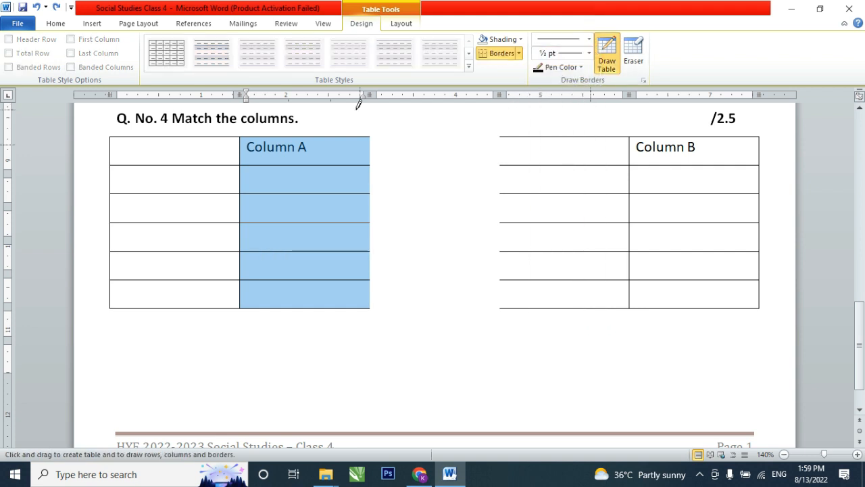
pyautogui.press('Escape')
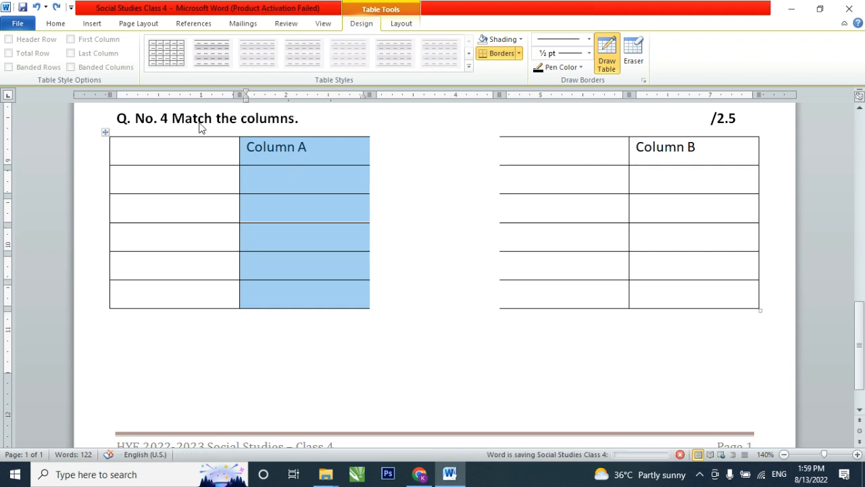
pyautogui.click(56, 23)
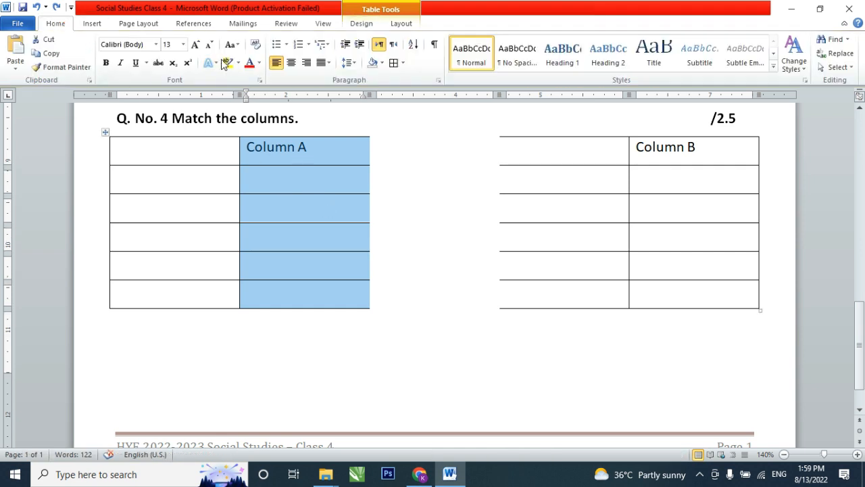
pyautogui.click(394, 62)
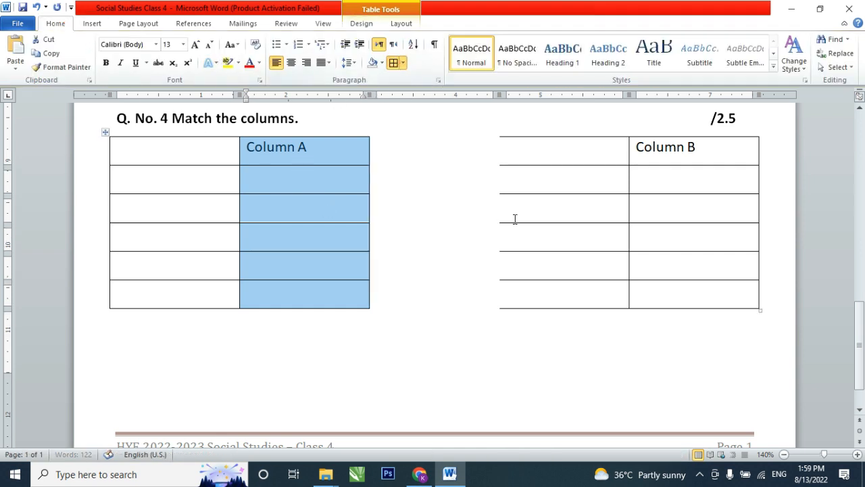
# - Apply all borders to the empty column before Column B to restore its missing outer edge
pyautogui.click(541, 219)
pyautogui.moveTo(543, 153); pyautogui.dragTo(561, 297)
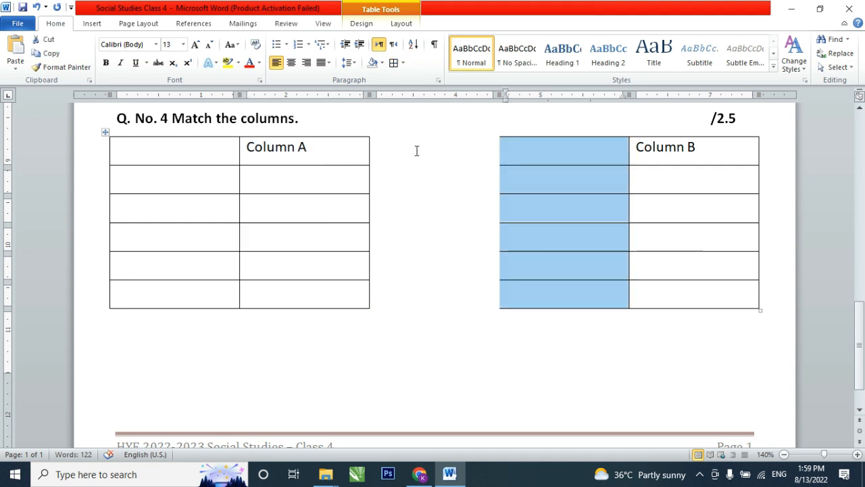
pyautogui.click(394, 62)
pyautogui.click(330, 200)
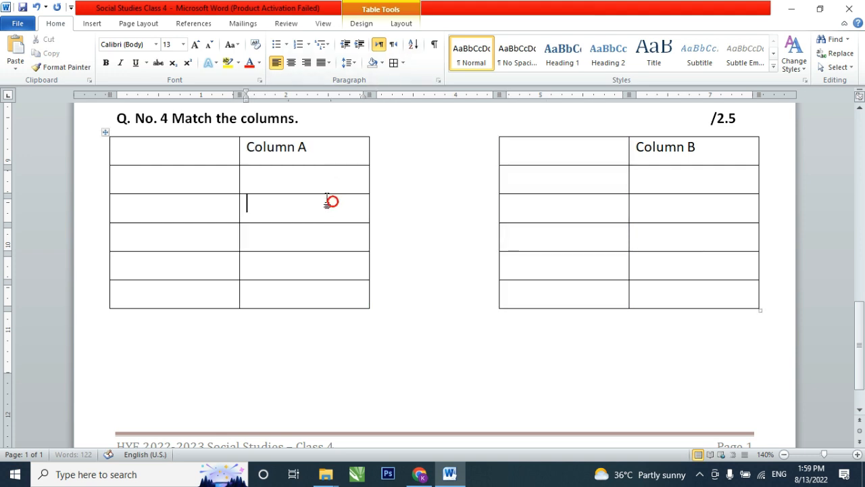
# - Narrow the empty columns before Column A and Column B to about half their width, widening the text columns
pyautogui.click(203, 180)
pyautogui.moveTo(239, 183); pyautogui.dragTo(174, 184)
pyautogui.moveTo(629, 183); pyautogui.dragTo(557, 191)
# - Apply a., b., c. lettered numbering to the five empty cells before Column A and the five before Column B
pyautogui.click(140, 184)
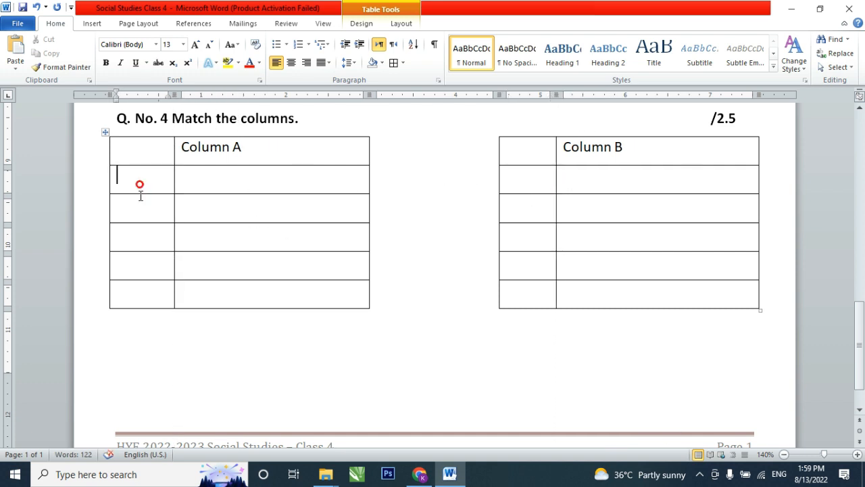
pyautogui.moveTo(140, 195); pyautogui.dragTo(139, 294)
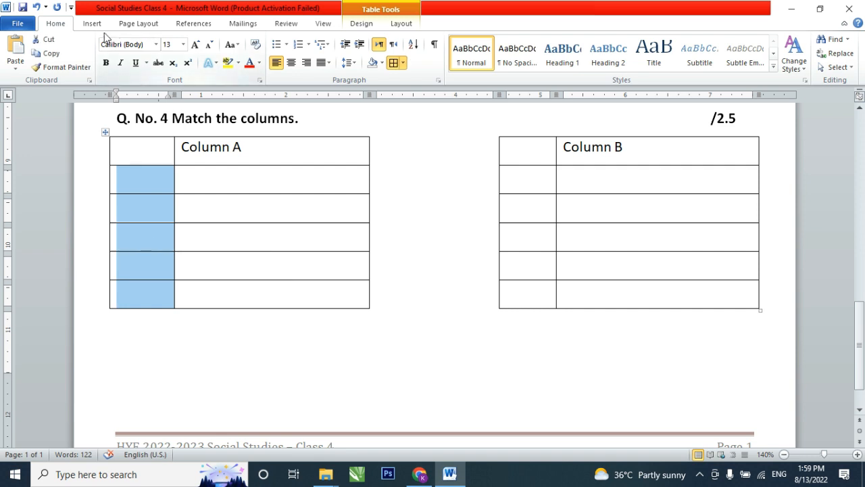
pyautogui.click(308, 44)
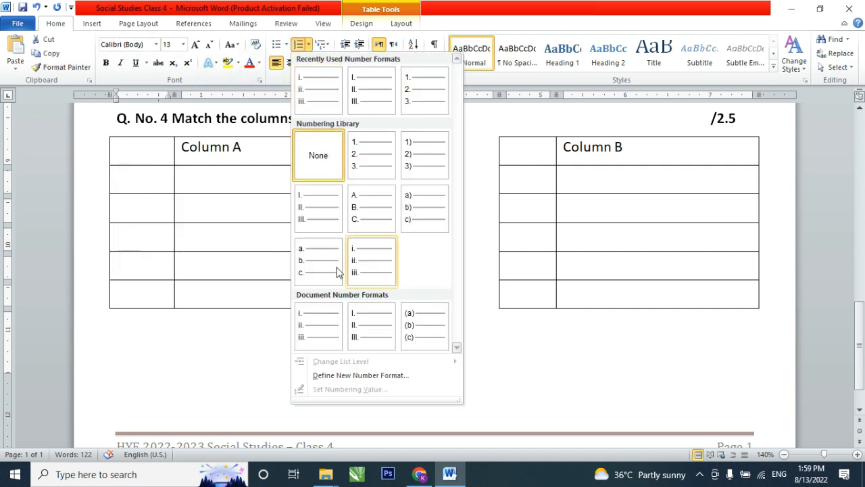
pyautogui.click(306, 250)
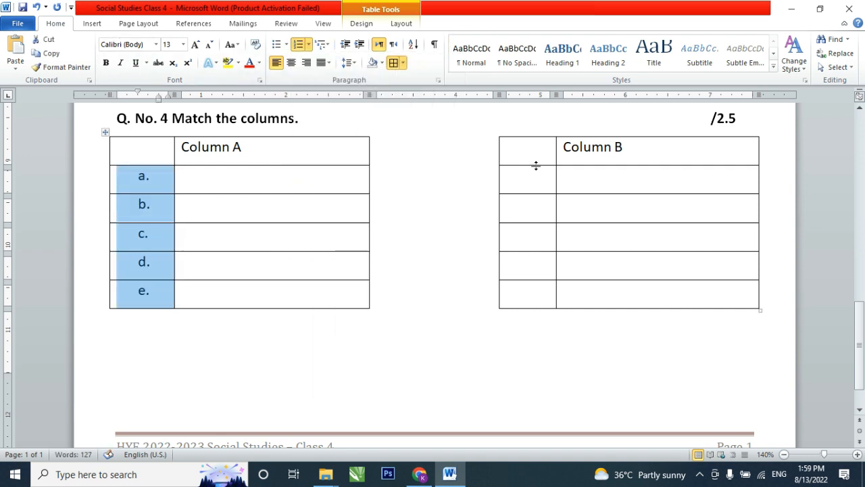
pyautogui.moveTo(532, 174); pyautogui.dragTo(527, 295)
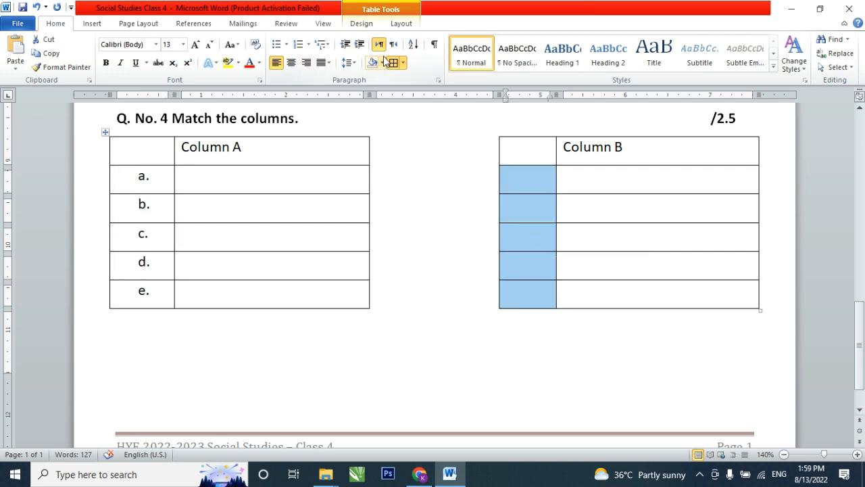
pyautogui.click(298, 44)
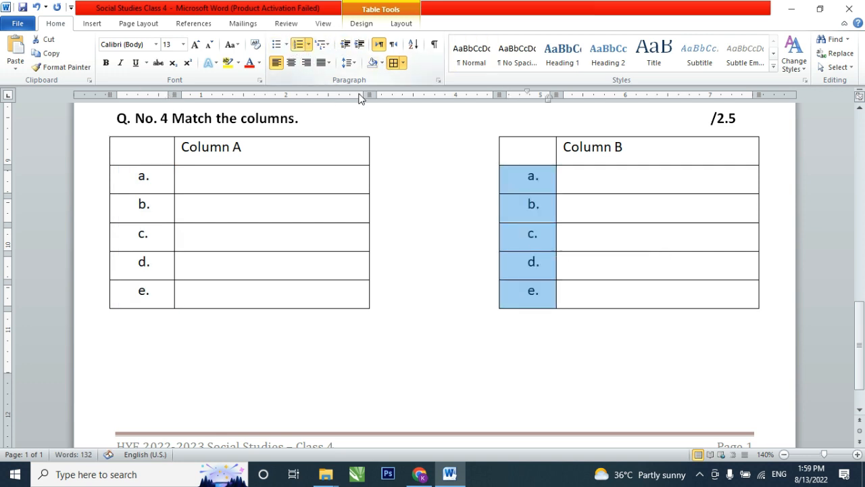
pyautogui.click(294, 186)
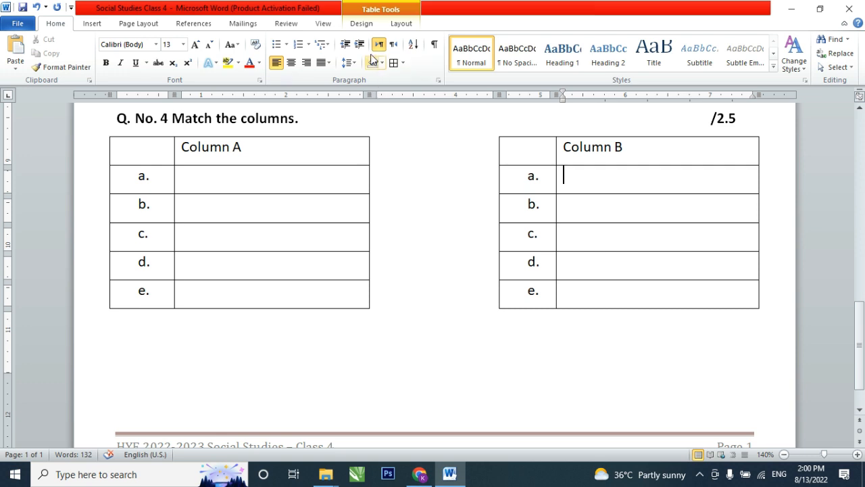
# - Draw a vertical line splitting the Column B text cells with Draw Table, and remove it with the Eraser
pyautogui.click(362, 24)
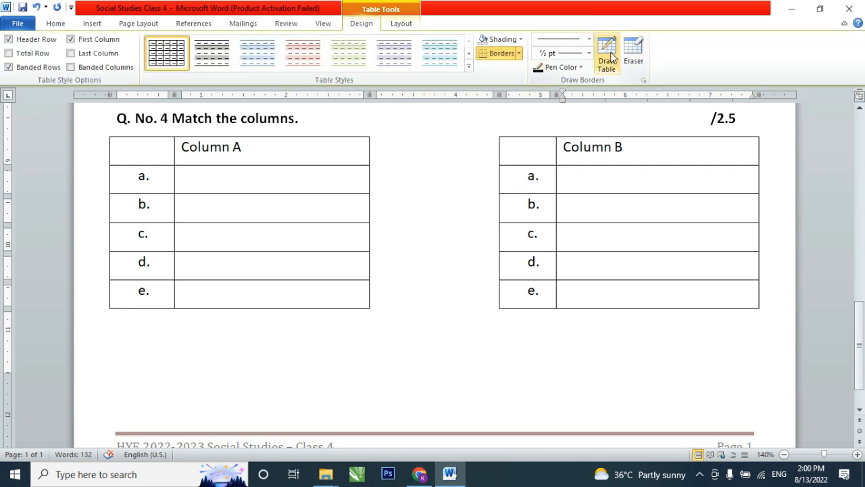
pyautogui.click(611, 59)
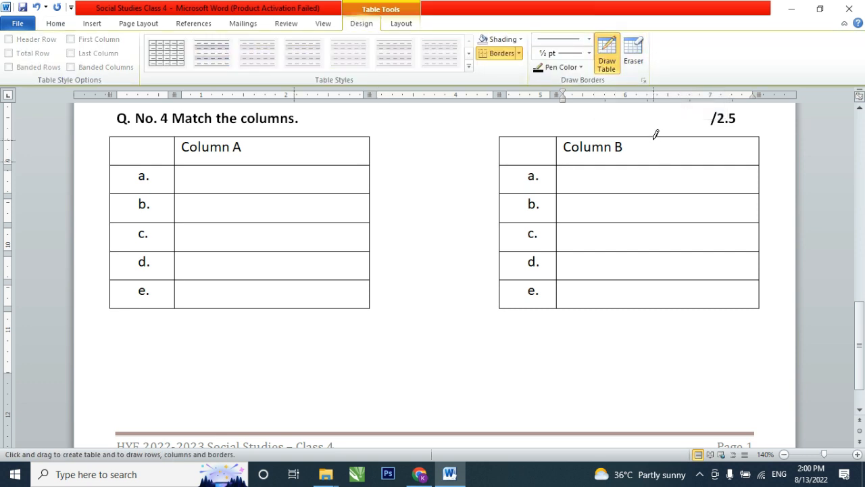
pyautogui.moveTo(653, 137); pyautogui.dragTo(662, 300)
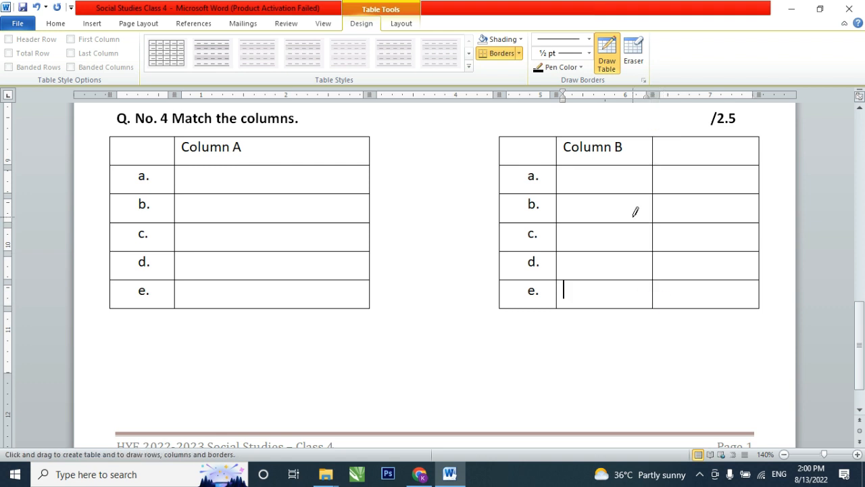
pyautogui.click(635, 58)
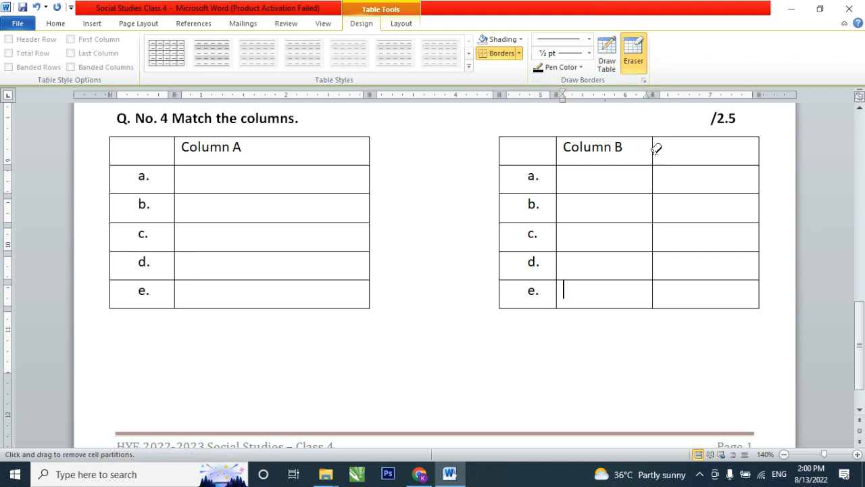
pyautogui.moveTo(655, 142); pyautogui.dragTo(655, 302)
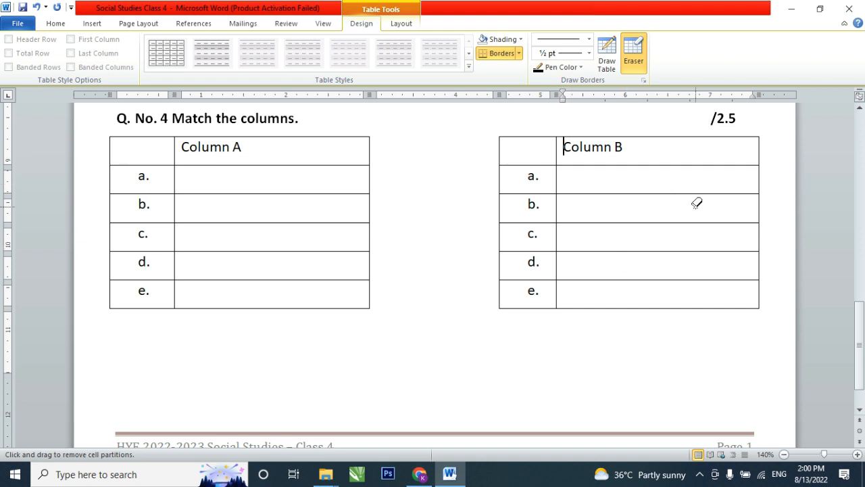
pyautogui.press('Escape')
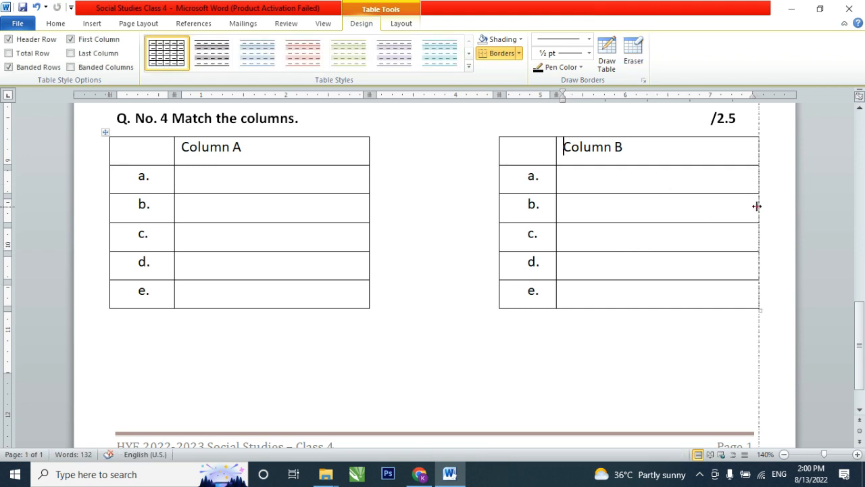
# - Narrow the Column B text column by about 0.6 inch and the Column A text column by about 0.5 inch
pyautogui.moveTo(757, 207); pyautogui.dragTo(757, 206)
pyautogui.moveTo(756, 206); pyautogui.dragTo(703, 201)
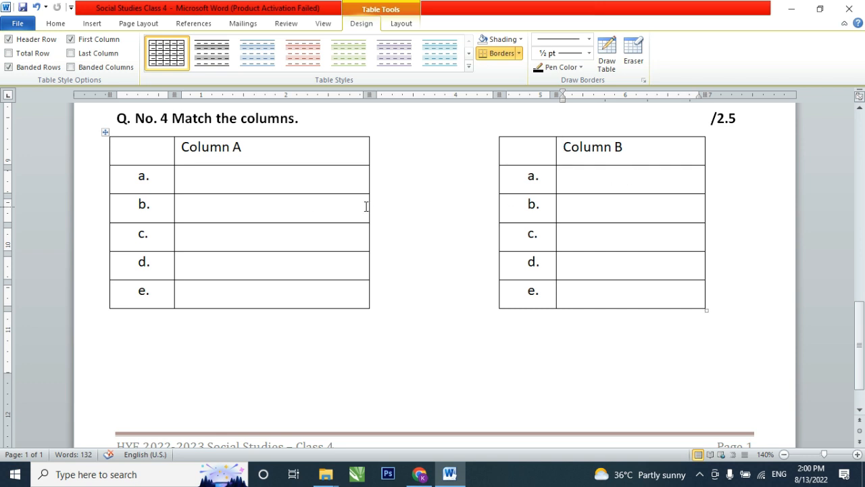
pyautogui.moveTo(369, 206); pyautogui.dragTo(329, 207)
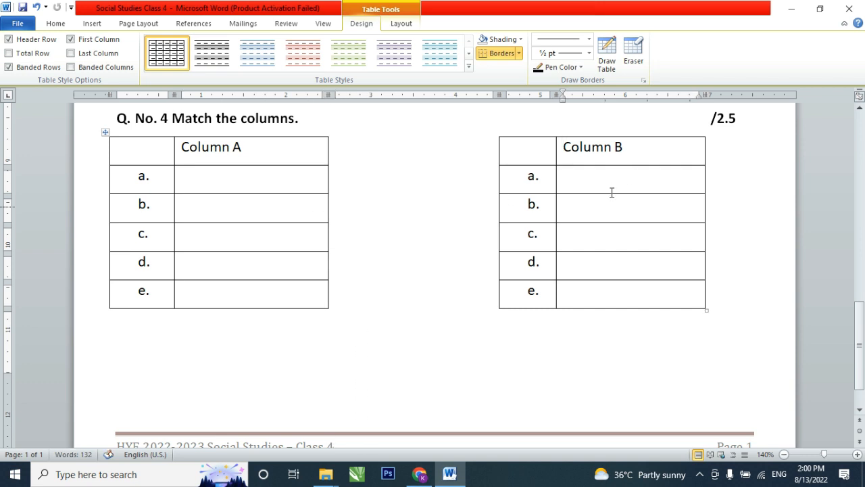
# - Insert a new column to the right of Column B
pyautogui.click(644, 187)
pyautogui.rightClick(645, 187)
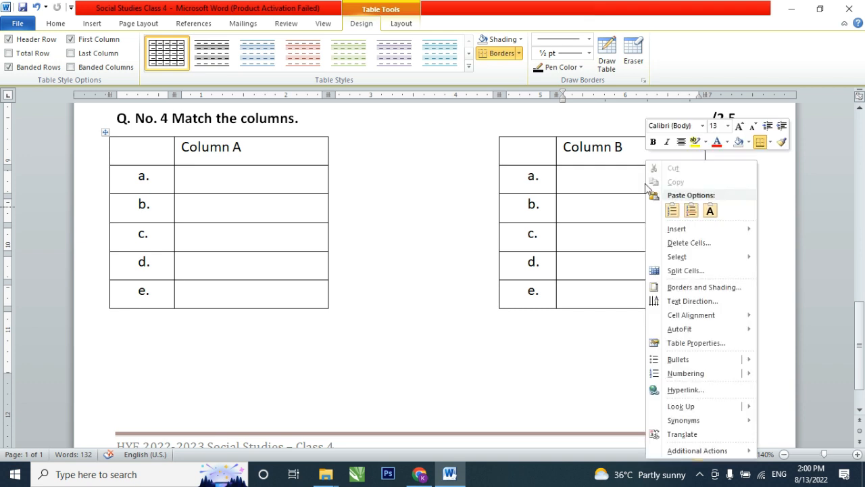
pyautogui.moveTo(678, 230)
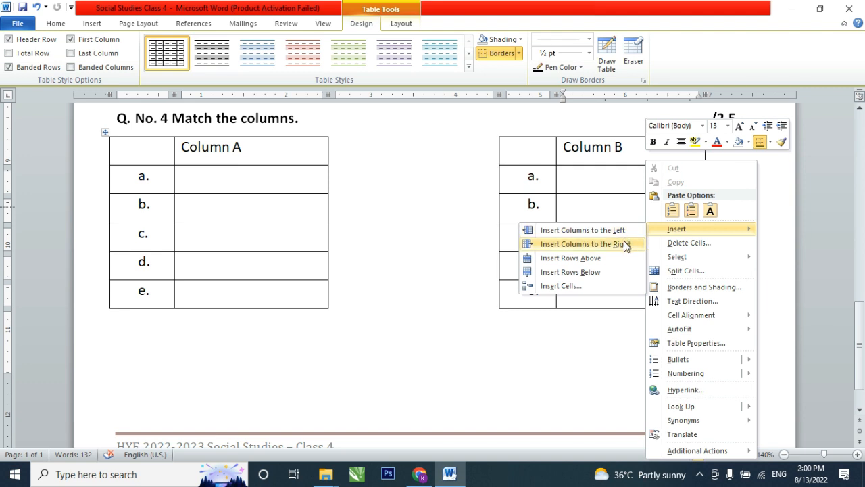
pyautogui.click(625, 245)
# - Delete the entire empty column to the right of Column B
pyautogui.click(692, 214)
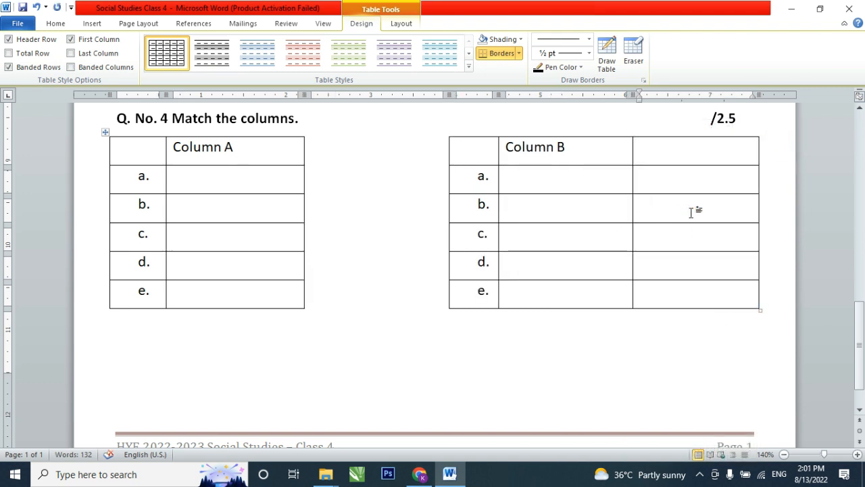
pyautogui.rightClick(691, 213)
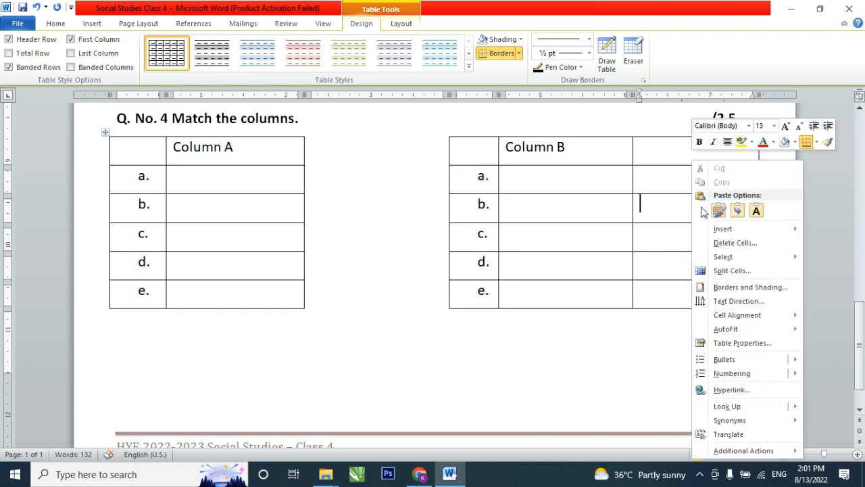
pyautogui.click(741, 245)
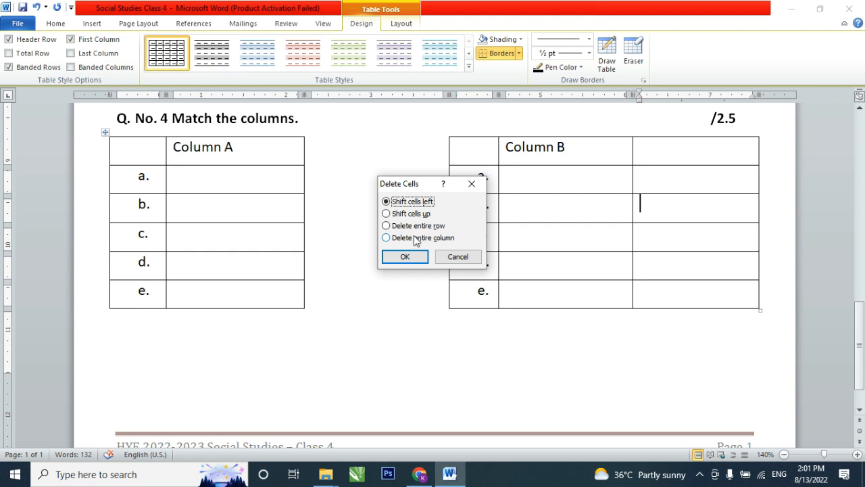
pyautogui.click(416, 238)
pyautogui.click(413, 257)
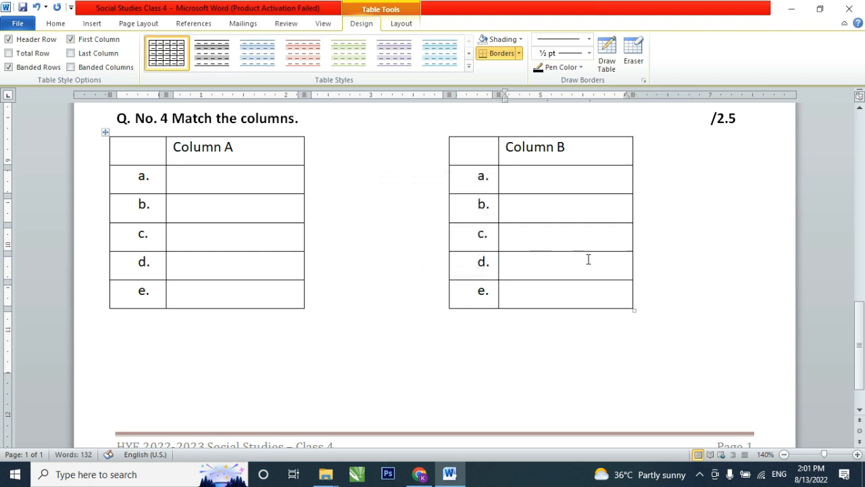
# - Move the whole match-the-columns table about 0.75 inch to the right, roughly centring it between the margins
pyautogui.click(106, 133)
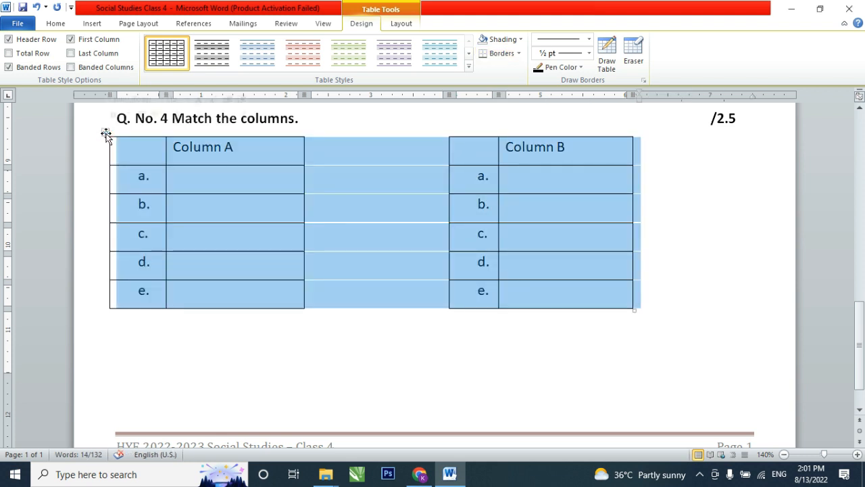
pyautogui.moveTo(106, 133); pyautogui.dragTo(168, 134)
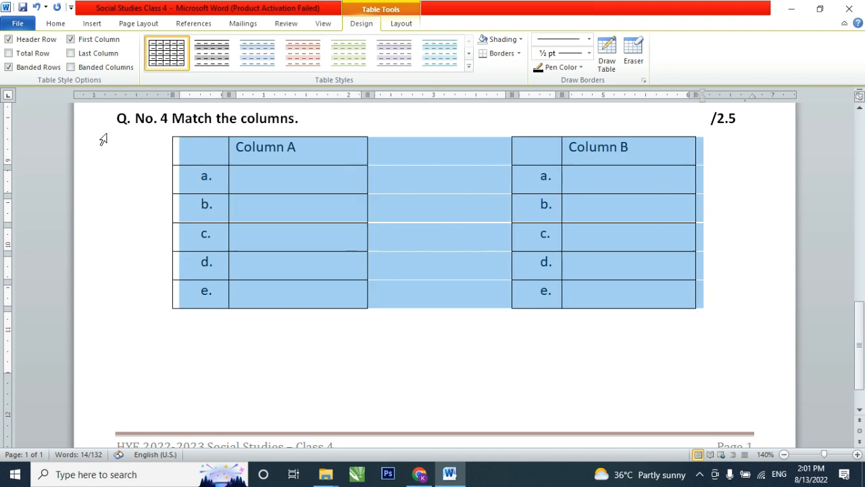
pyautogui.click(265, 180)
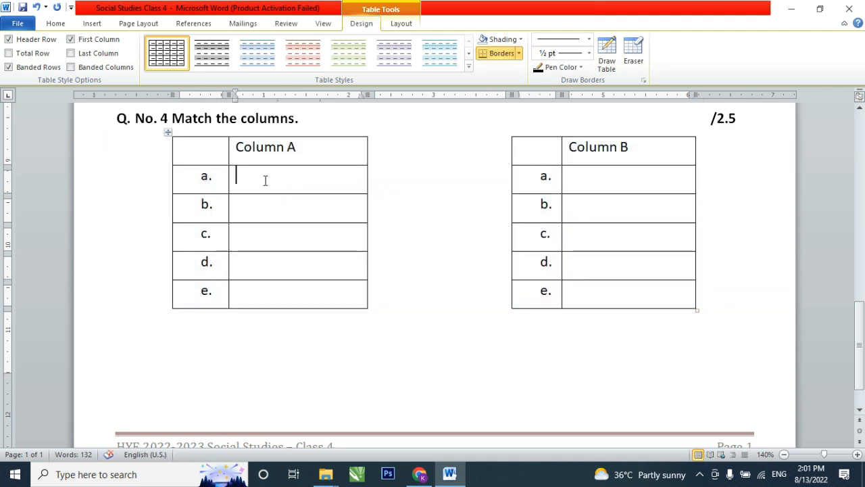
# - Start a new line below the match-the-columns table with the question number "Q. No. 5"
pyautogui.scroll(-1, 247, 245)
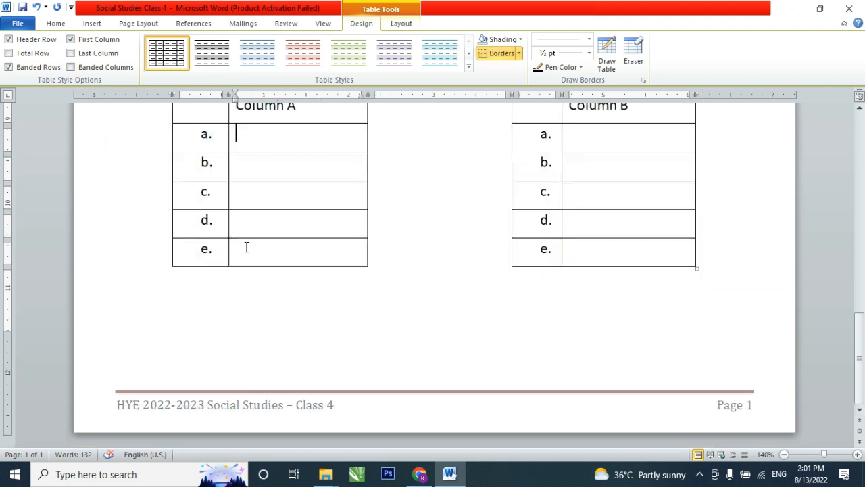
pyautogui.click(233, 282)
pyautogui.press('Return')
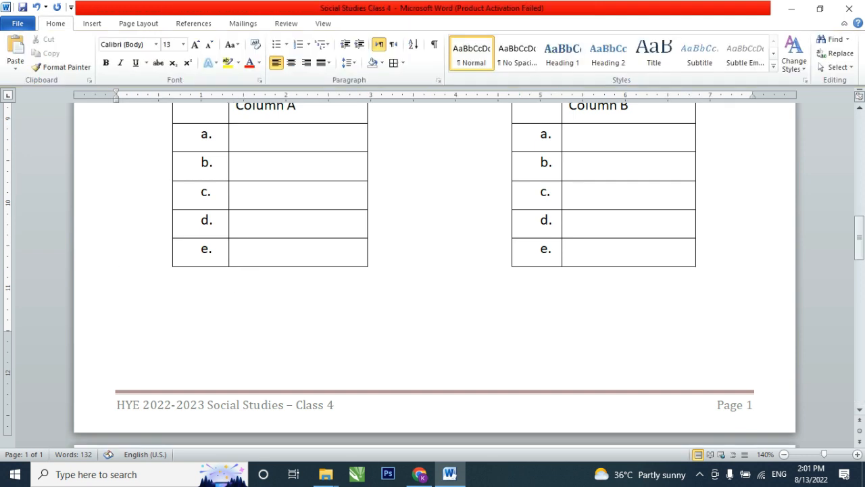
pyautogui.press('Tab')
pyautogui.write('Q')
pyautogui.scroll(5, 255, 291)
pyautogui.scroll(-5, 255, 291)
pyautogui.press('BackSpace')
pyautogui.press('BackSpace')
pyautogui.write('Q. No.')
pyautogui.scroll(3, 433, 270)
pyautogui.scroll(-3, 432, 270)
pyautogui.write('5 Colour ')
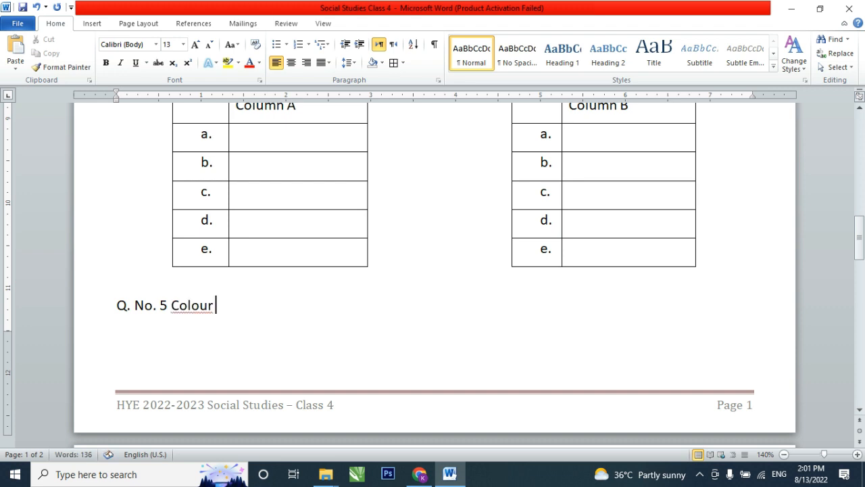
pyautogui.write('and labelk')
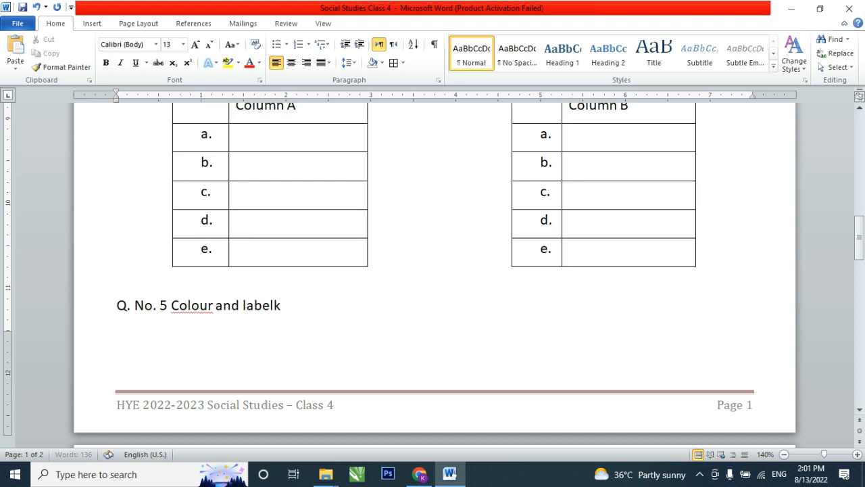
# - Write the text of question 5 as "Colour and lable the seven continents of the word."
pyautogui.press('BackSpace')
pyautogui.press('BackSpace')
pyautogui.press('BackSpace')
pyautogui.write('le the sev')
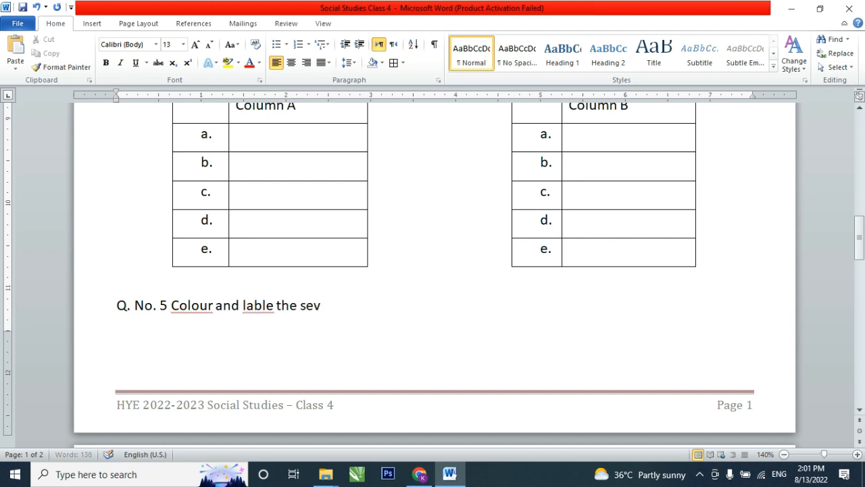
pyautogui.write('en continents ')
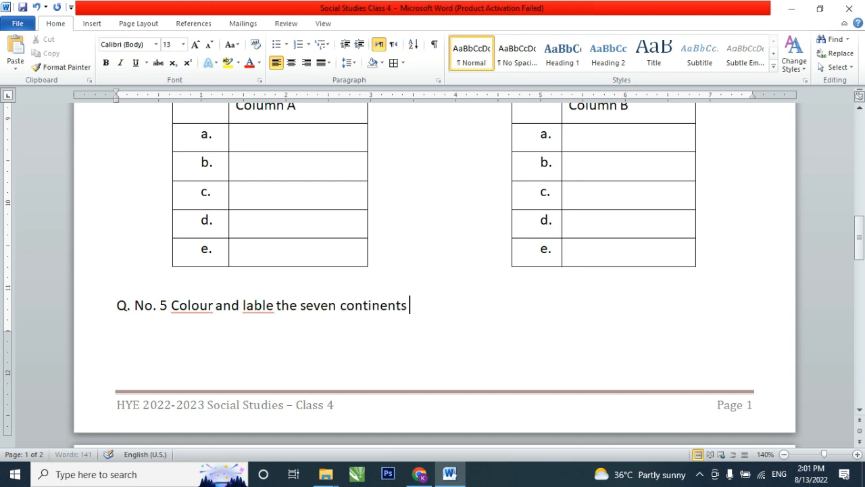
pyautogui.write('of the word')
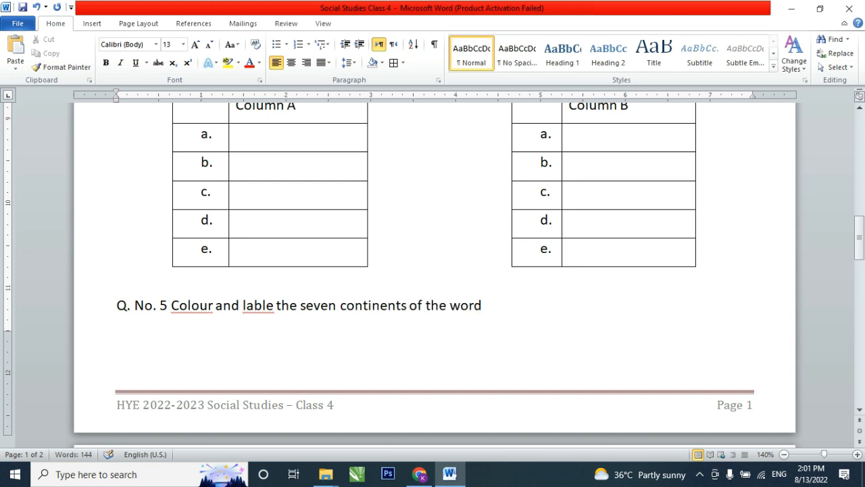
pyautogui.write('.')
# - Add the marks "/5" at the far end of the question 5 line and correct the spelling of "lable" to "label"
pyautogui.press('Tab')
pyautogui.press('Tab')
pyautogui.write('/5')
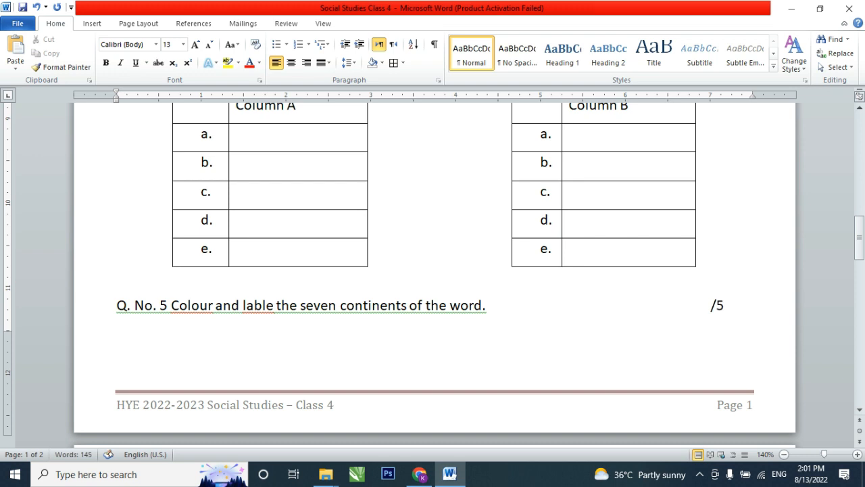
pyautogui.rightClick(268, 304)
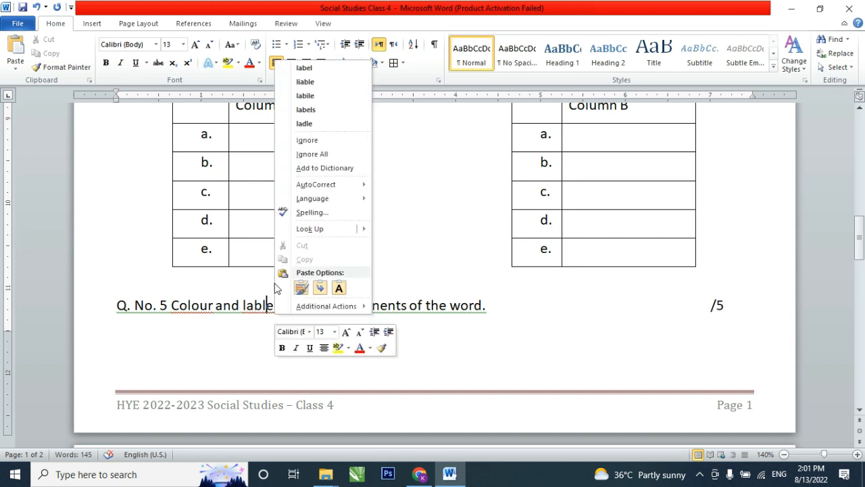
pyautogui.click(321, 69)
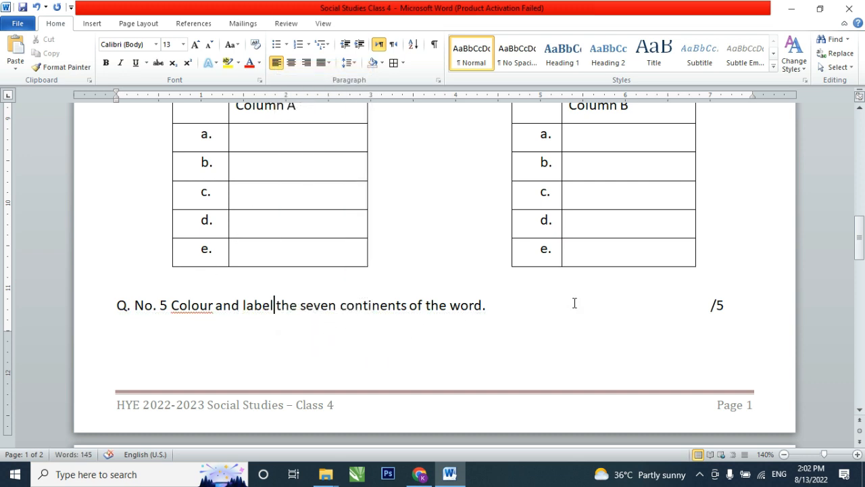
# - Insert a page break before question 5 so it starts on page 2, and add an empty line below it
pyautogui.scroll(-1, 163, 311)
pyautogui.click(113, 267)
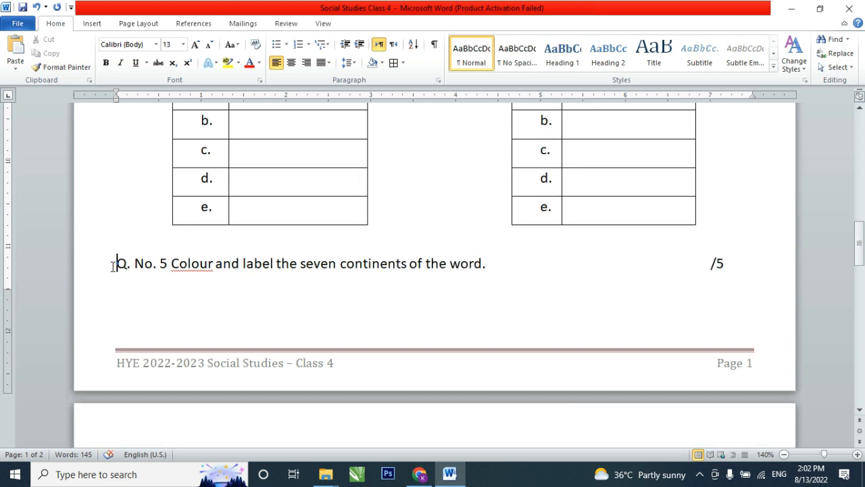
pyautogui.hotkey('ctrl', 'Return')
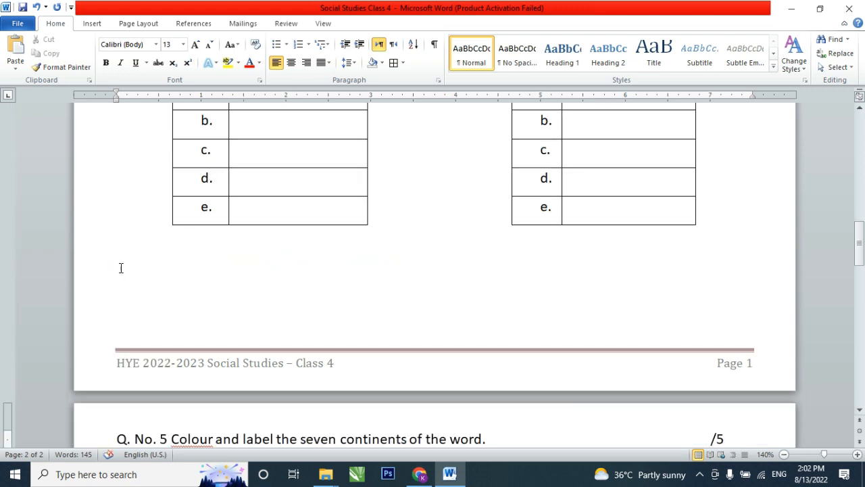
pyautogui.scroll(-7, 121, 268)
pyautogui.scroll(3, 158, 264)
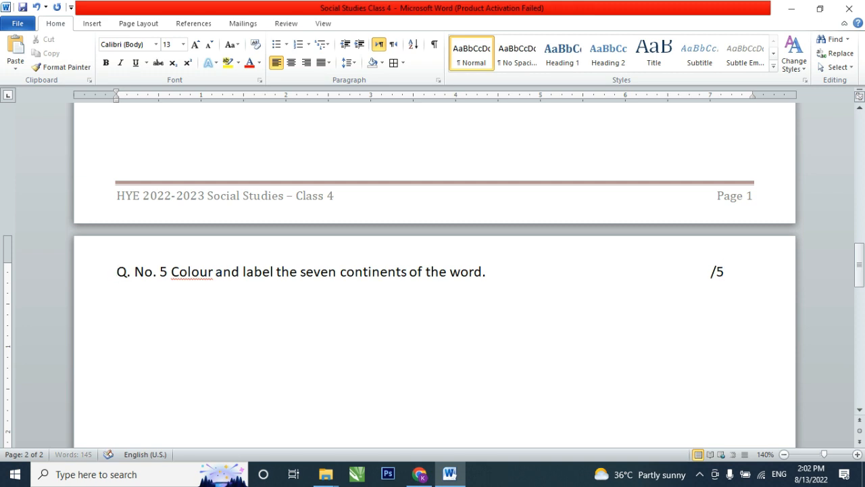
pyautogui.press('Return')
pyautogui.scroll(6, 171, 224)
pyautogui.scroll(-5, 135, 207)
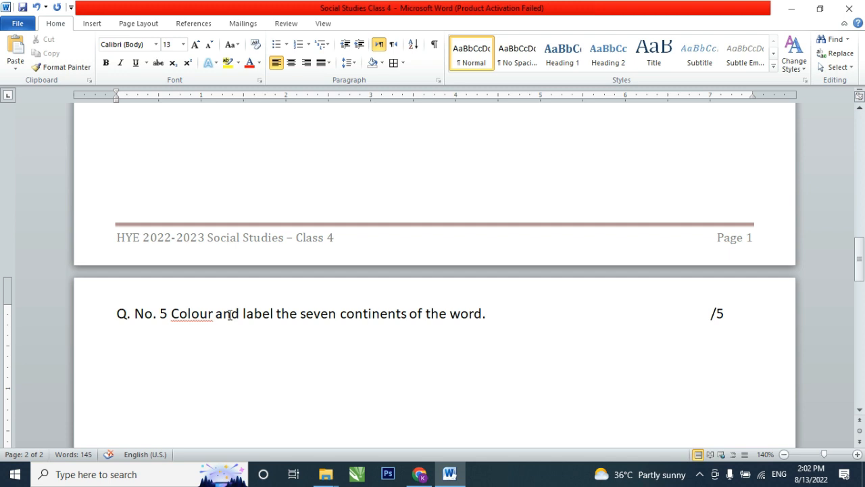
# - Switch to Chrome, search Google Images for "world map black and white" and open the Alamy world map outline
pyautogui.click(419, 467)
pyautogui.click(774, 62)
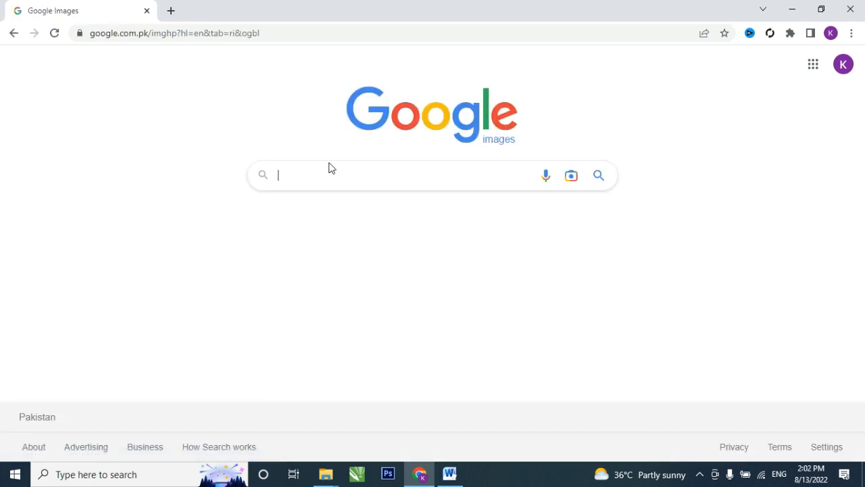
pyautogui.write('world')
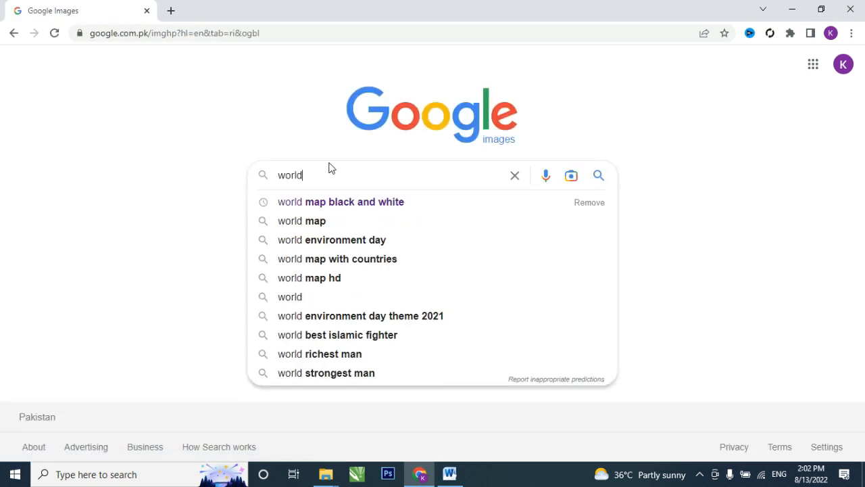
pyautogui.press('Down')
pyautogui.press('Return')
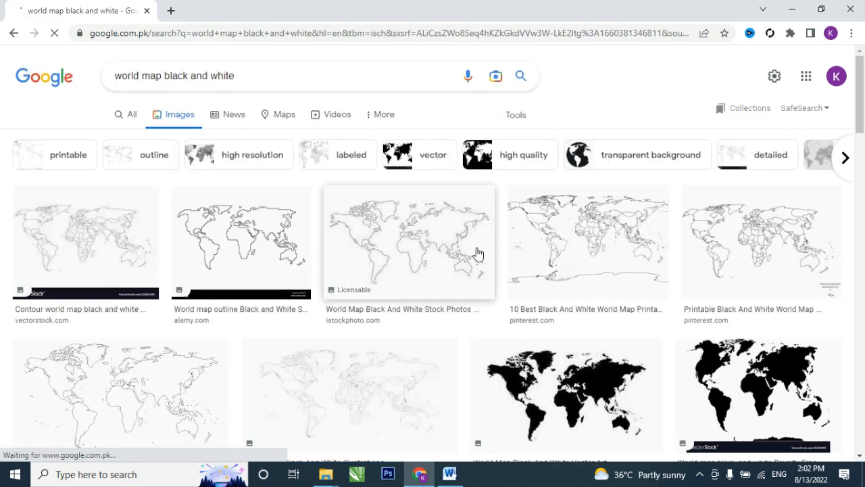
pyautogui.scroll(-1, 541, 358)
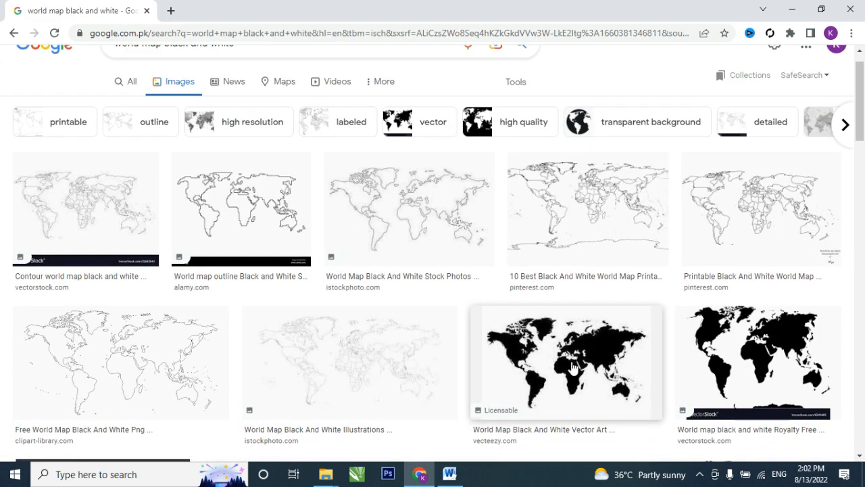
pyautogui.scroll(-1, 573, 367)
pyautogui.click(260, 203)
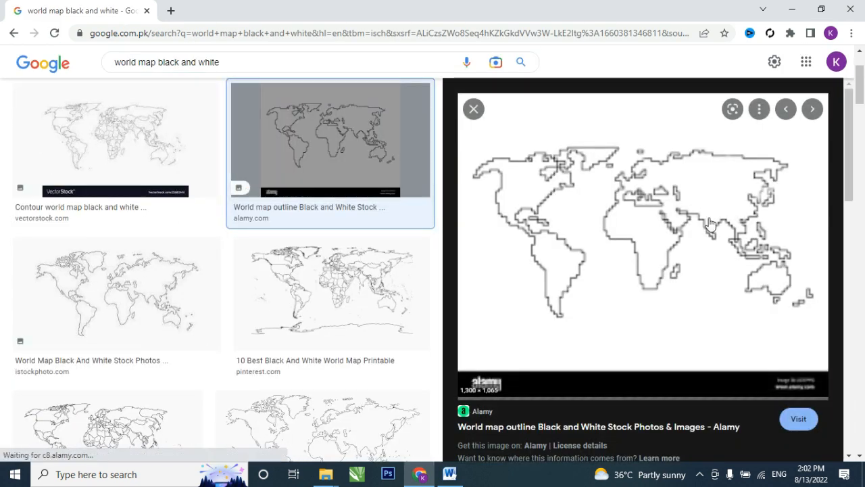
# - Save the outline map image to the Desktop as a JPEG named "world map"
pyautogui.rightClick(610, 193)
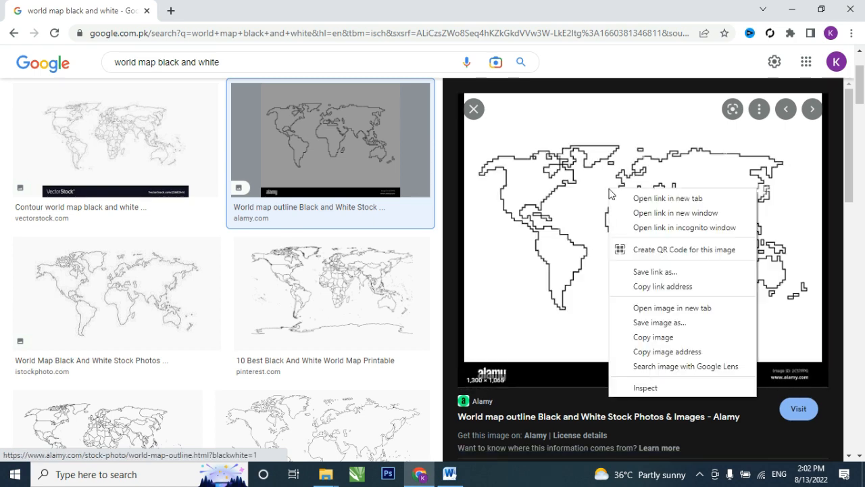
pyautogui.click(665, 324)
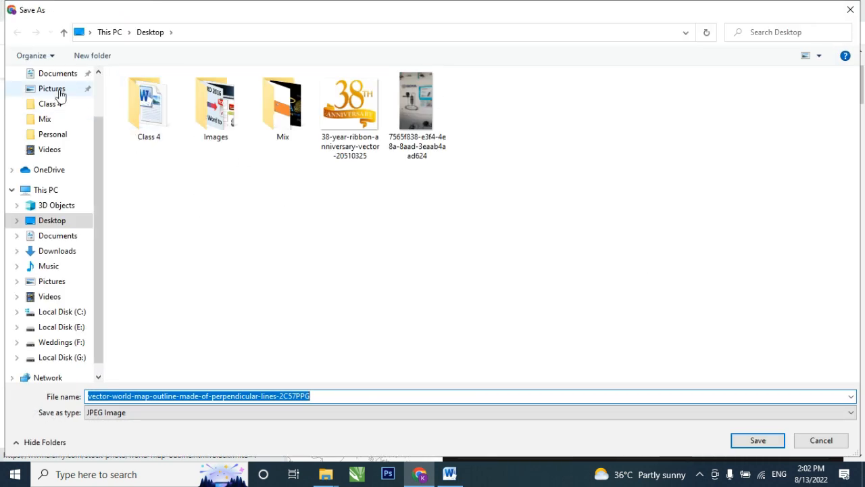
pyautogui.click(60, 221)
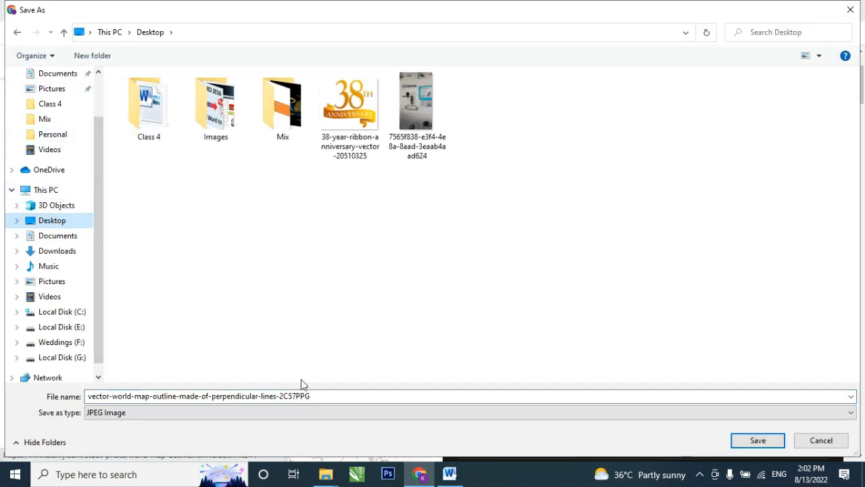
pyautogui.click(332, 396)
pyautogui.write('world map')
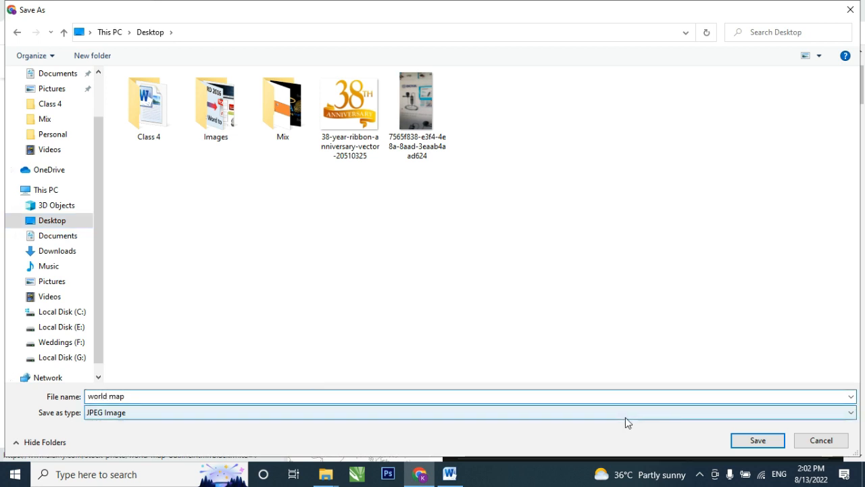
pyautogui.press('Return')
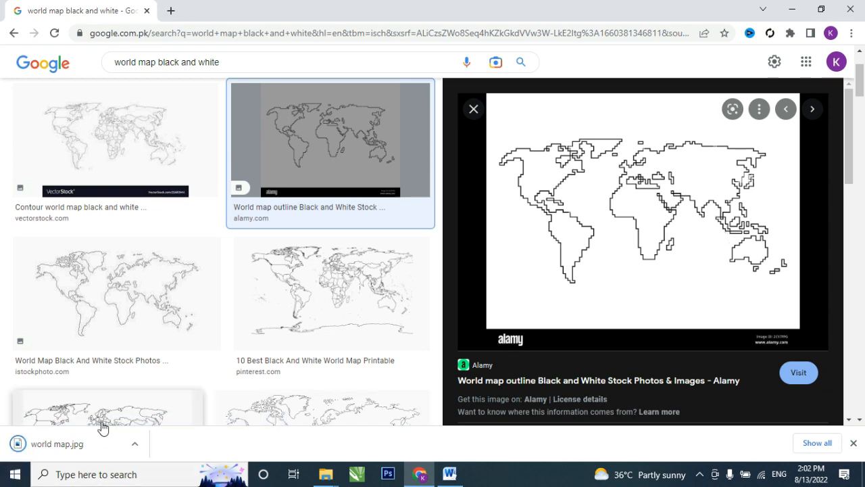
# - Insert the downloaded world map.jpg below question 5 in the Word document and change its text wrapping so it can be moved freely
pyautogui.moveTo(15, 449); pyautogui.dragTo(408, 399)
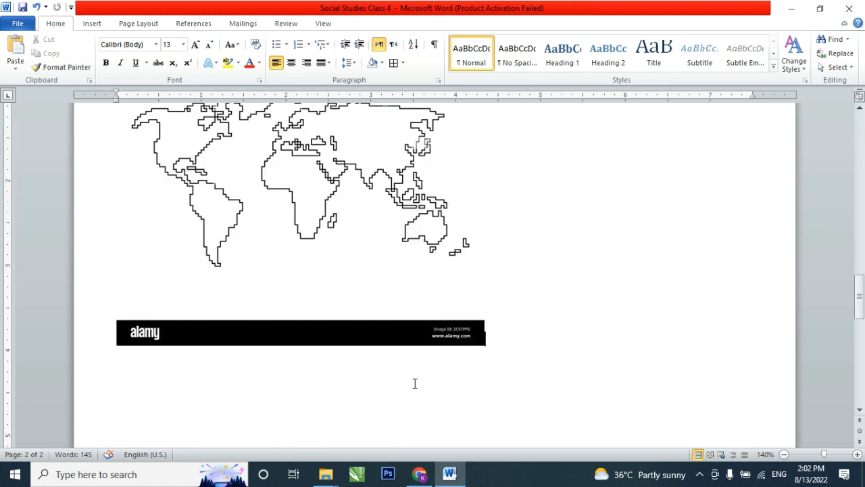
pyautogui.scroll(3, 344, 287)
pyautogui.click(332, 286)
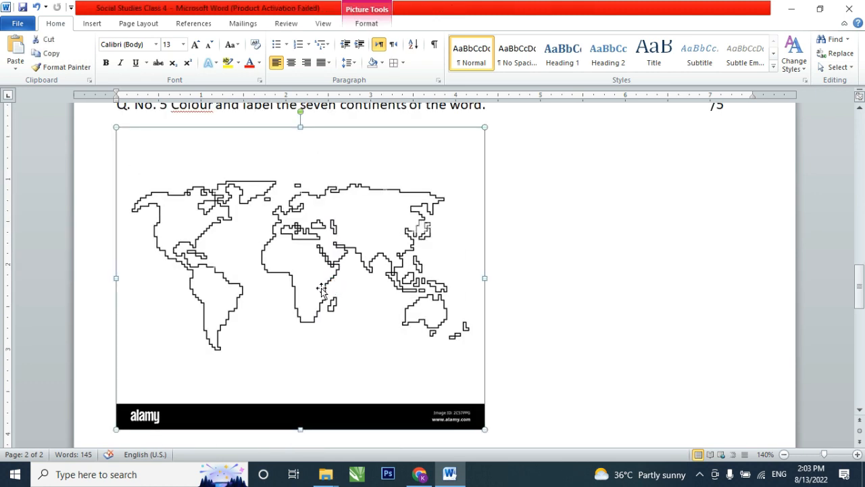
pyautogui.moveTo(315, 287); pyautogui.dragTo(400, 289)
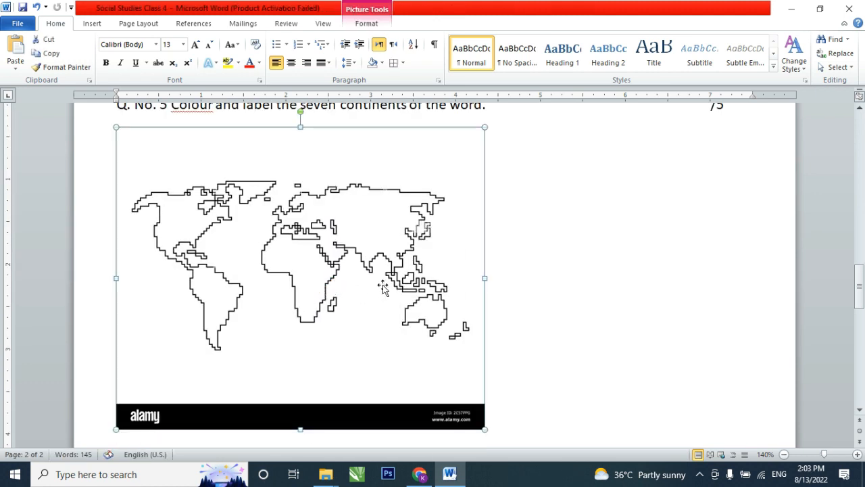
pyautogui.doubleClick(388, 249)
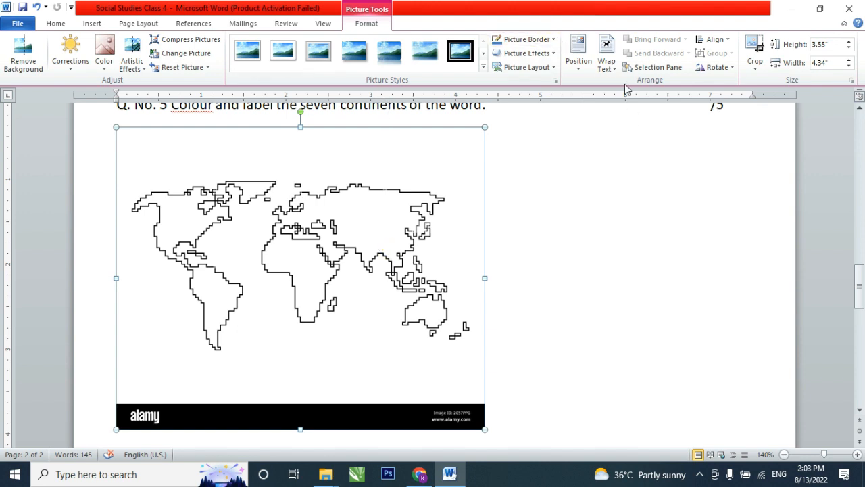
pyautogui.click(607, 60)
pyautogui.click(627, 179)
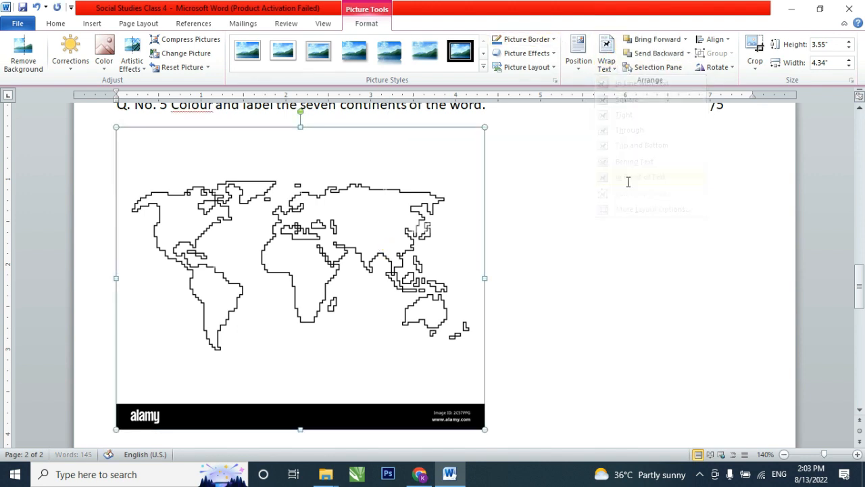
# - Crop the world map on all four sides to about 2.26" by 3.84", cutting off the black alamy strip
pyautogui.click(752, 58)
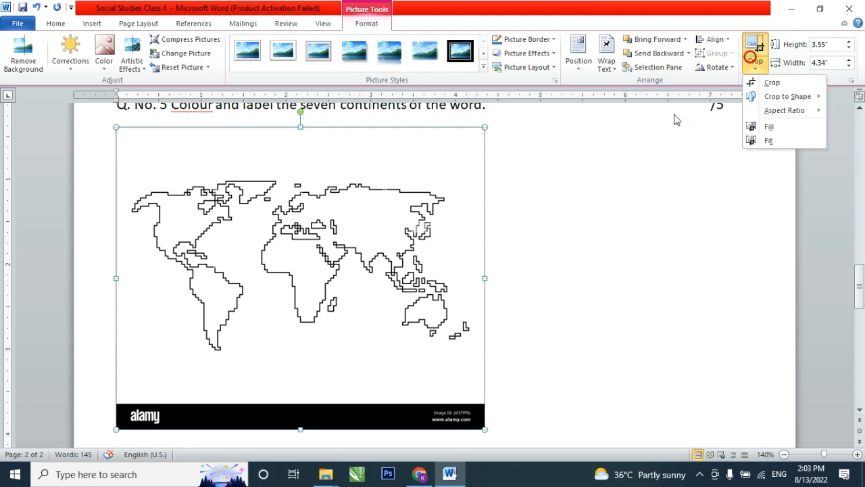
pyautogui.click(776, 83)
pyautogui.moveTo(300, 128); pyautogui.dragTo(300, 169)
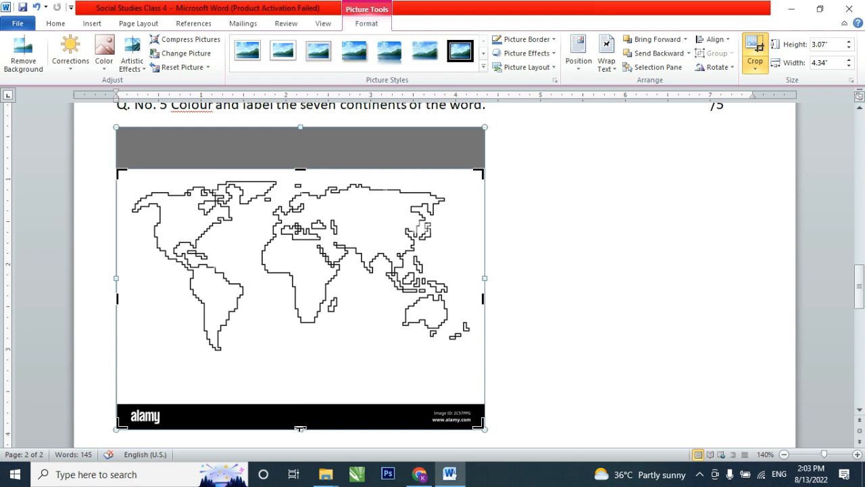
pyautogui.moveTo(300, 427); pyautogui.dragTo(296, 360)
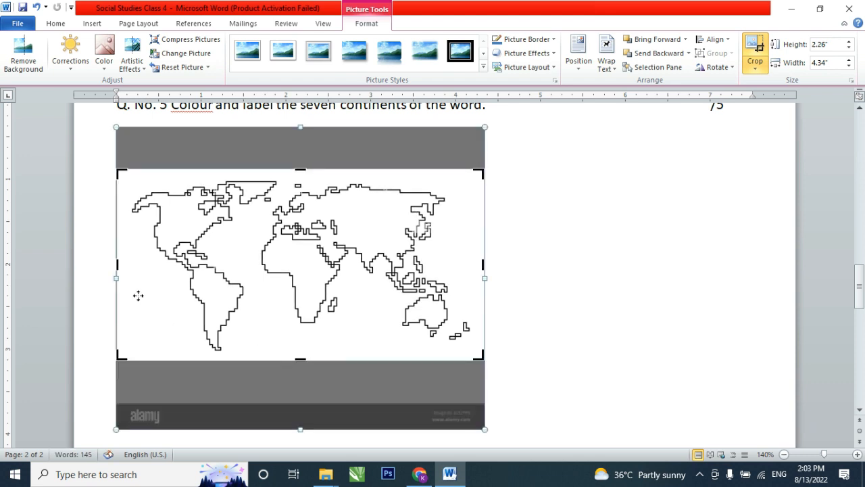
pyautogui.moveTo(116, 264); pyautogui.dragTo(129, 264)
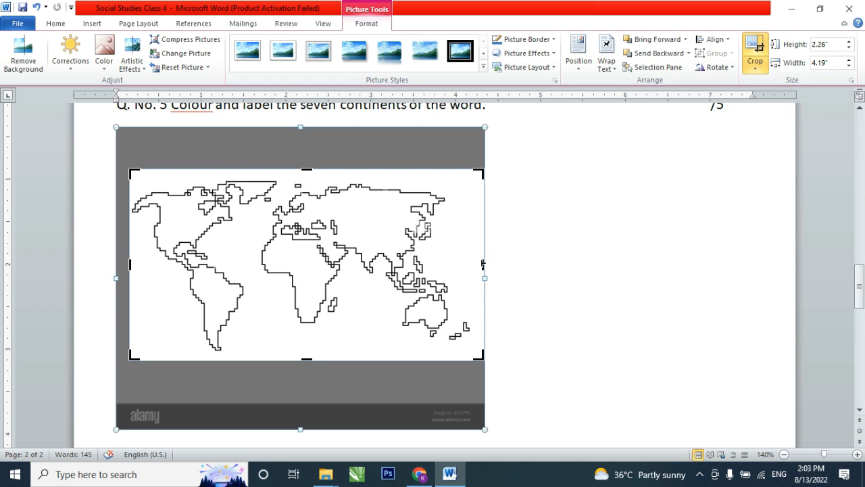
pyautogui.moveTo(483, 263); pyautogui.dragTo(454, 262)
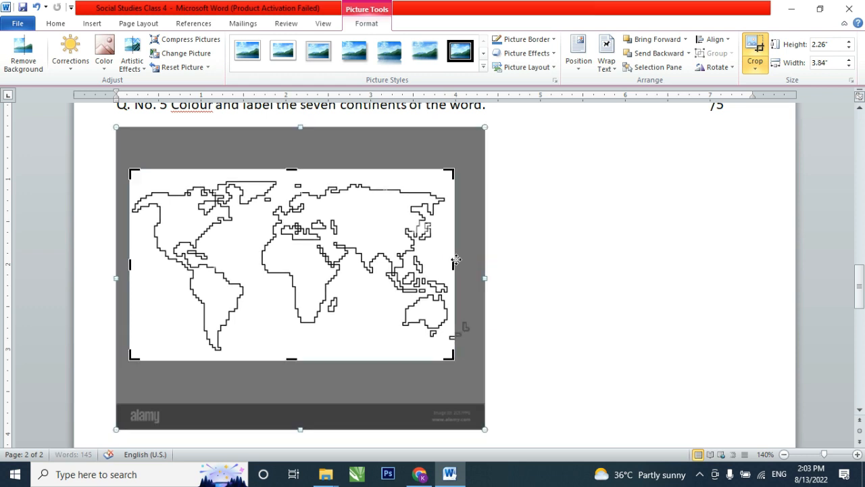
pyautogui.click(456, 260)
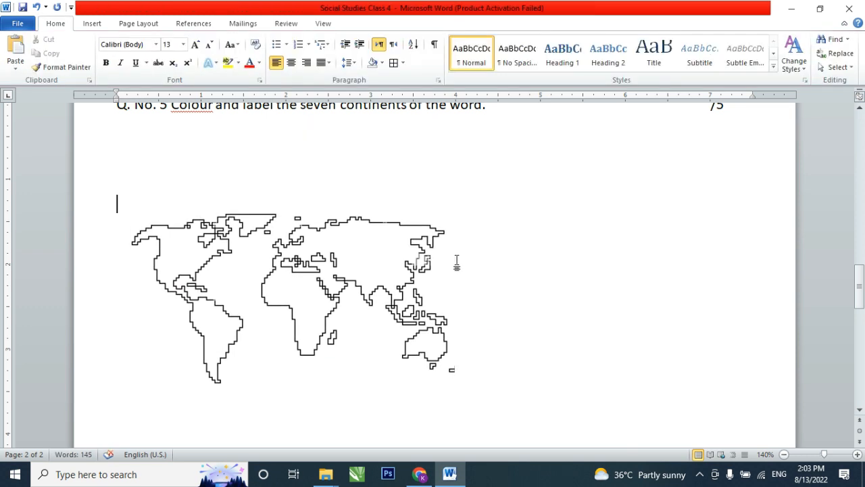
# - Remove the extra blank line above the map and move the map up and inward, just beneath question 5
pyautogui.scroll(2, 213, 224)
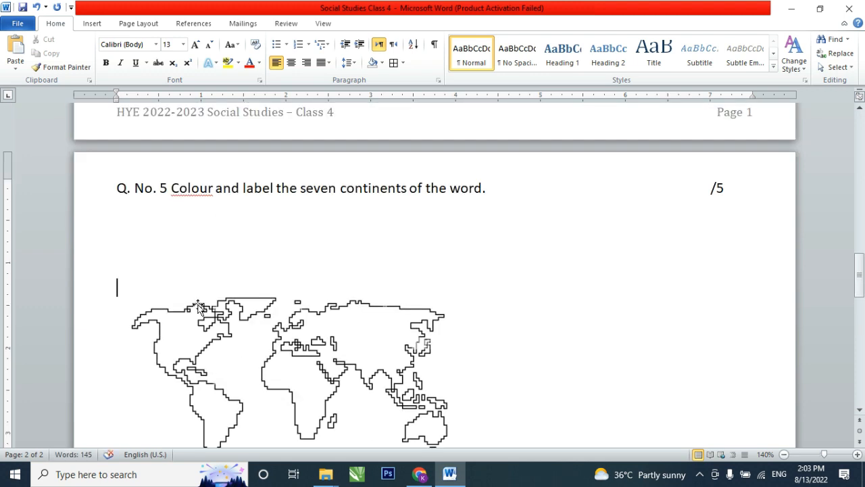
pyautogui.press('BackSpace')
pyautogui.click(259, 305)
pyautogui.scroll(-2, 315, 304)
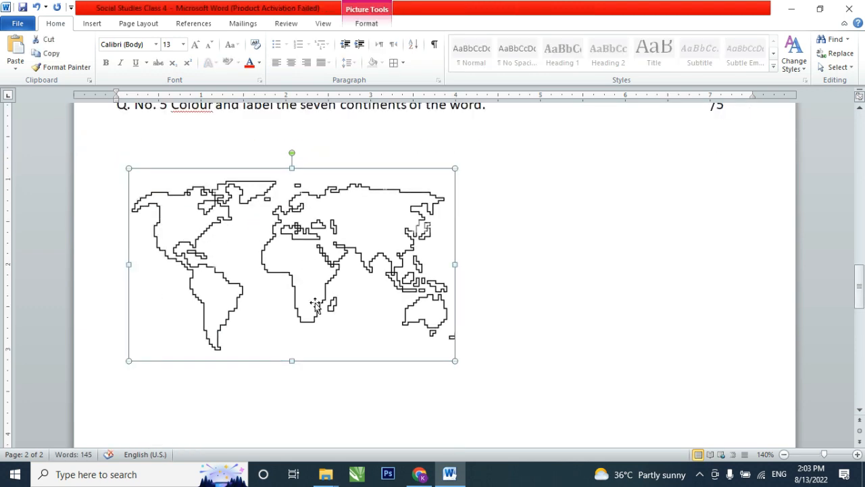
pyautogui.moveTo(315, 304); pyautogui.dragTo(418, 265)
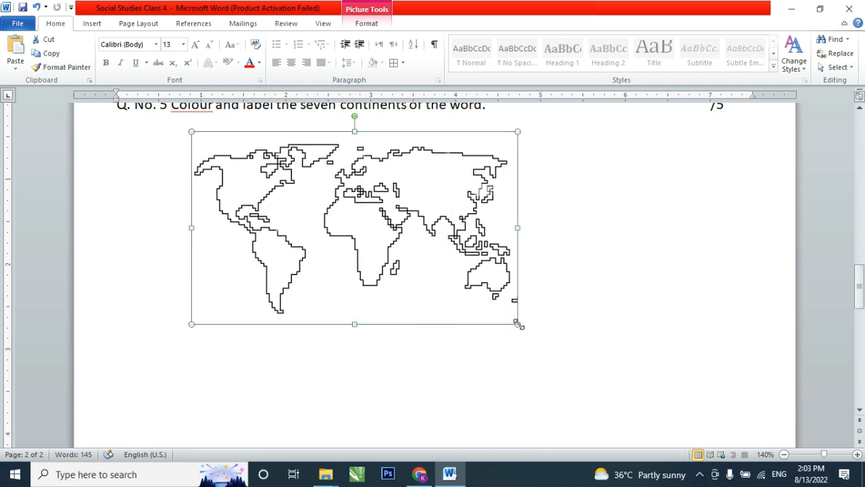
# - Enlarge the world map proportionally to about 5.9 inches wide and reposition it roughly centred below question 5
pyautogui.moveTo(518, 324); pyautogui.dragTo(697, 407)
pyautogui.scroll(-2, 504, 307)
pyautogui.moveTo(493, 257); pyautogui.dragTo(454, 286)
pyautogui.scroll(5, 451, 288)
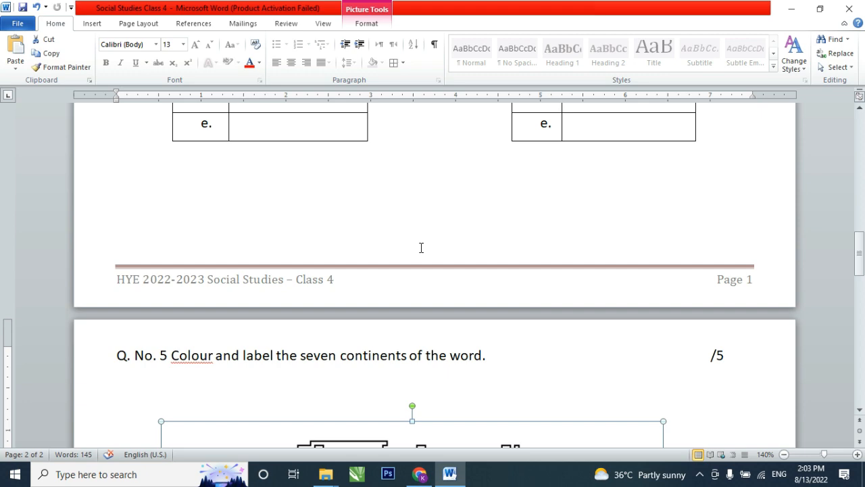
pyautogui.scroll(-8, 422, 247)
pyautogui.click(348, 289)
pyautogui.scroll(3, 306, 308)
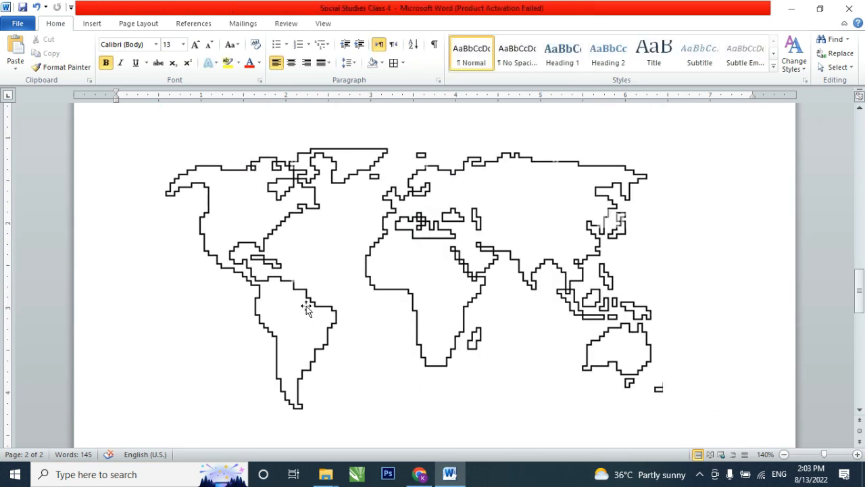
pyautogui.scroll(3, 306, 308)
pyautogui.click(338, 371)
pyautogui.moveTo(338, 371); pyautogui.dragTo(350, 334)
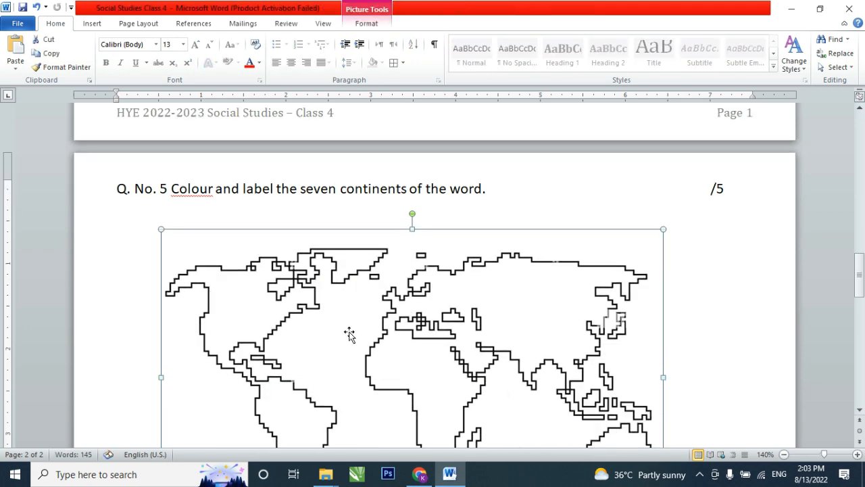
# - Start a new line below the world map and write the bold heading "Q. No. 6: Short question:"
pyautogui.scroll(-3, 167, 304)
pyautogui.click(154, 279)
pyautogui.scroll(-2, 172, 299)
pyautogui.scroll(5, 215, 326)
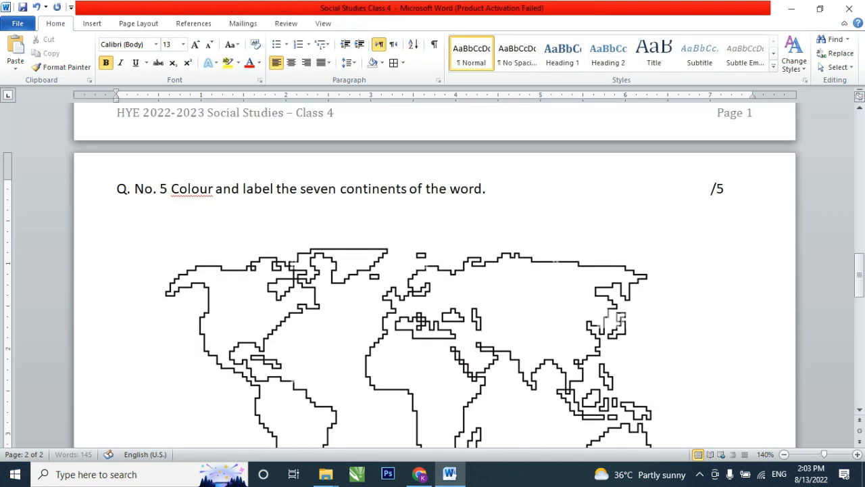
pyautogui.scroll(-2, 210, 297)
pyautogui.scroll(-5, 241, 319)
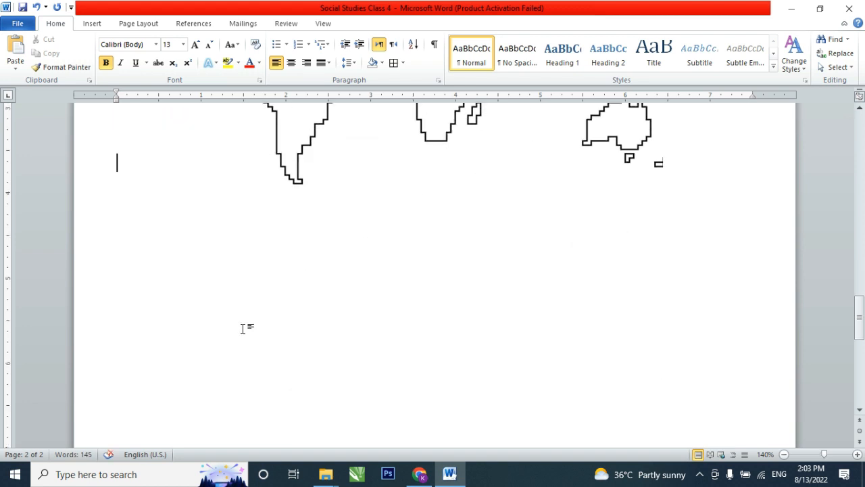
pyautogui.press('Return')
pyautogui.press('Return')
pyautogui.write('Q. No')
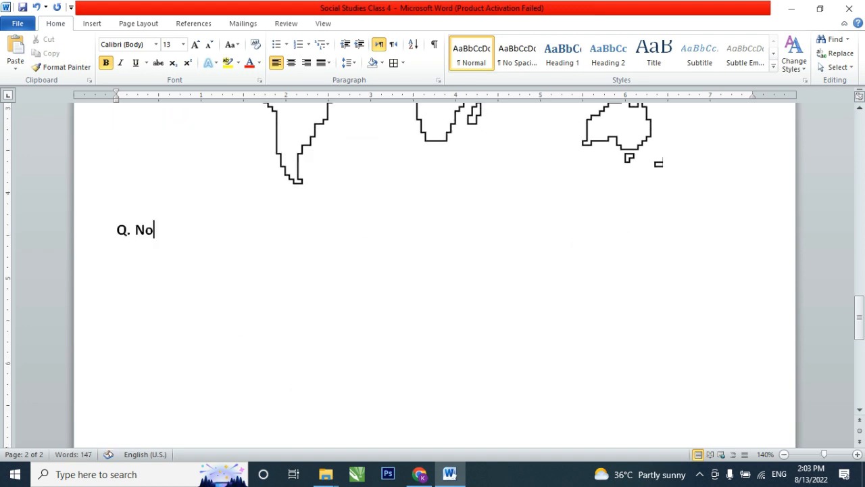
pyautogui.write('. 6: Short ')
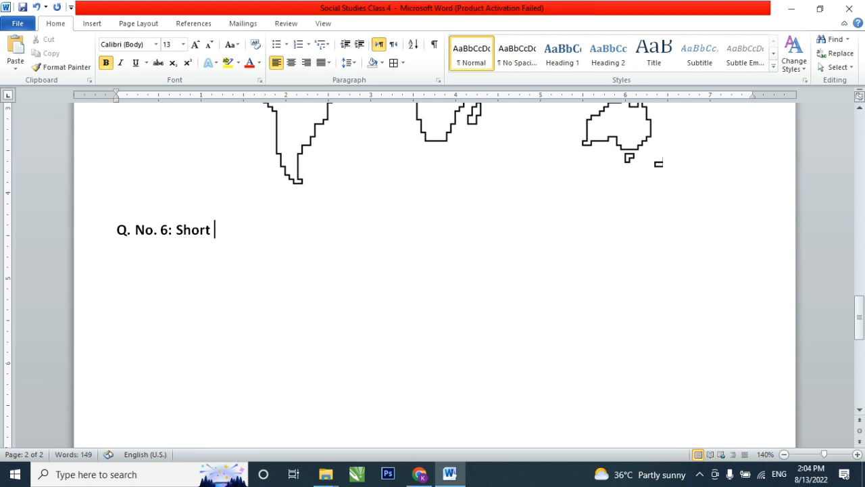
pyautogui.write('question:')
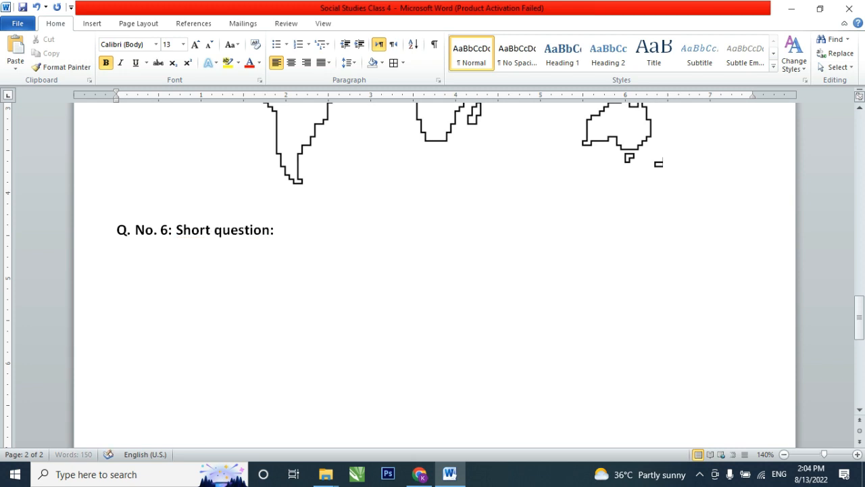
# - Add the marks "/20" at the far end of the "Q. No. 6: Short question:" heading and start a new line below it
pyautogui.press('Tab')
pyautogui.write('20')
pyautogui.press('Left')
pyautogui.press('Left')
pyautogui.write('/')
pyautogui.press('End')
pyautogui.press('Return')
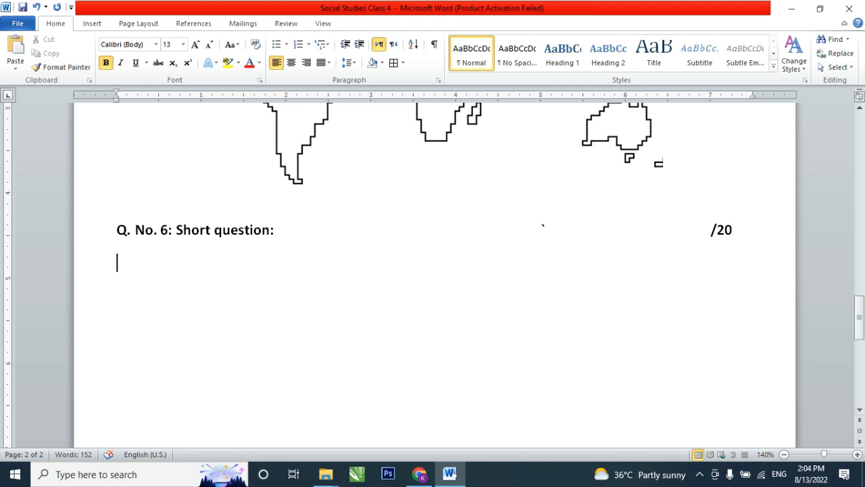
# - Write the first short question, numbered "i.", as "What is the universe?"
pyautogui.write('i.')
pyautogui.press('Tab')
pyautogui.write('What is thg')
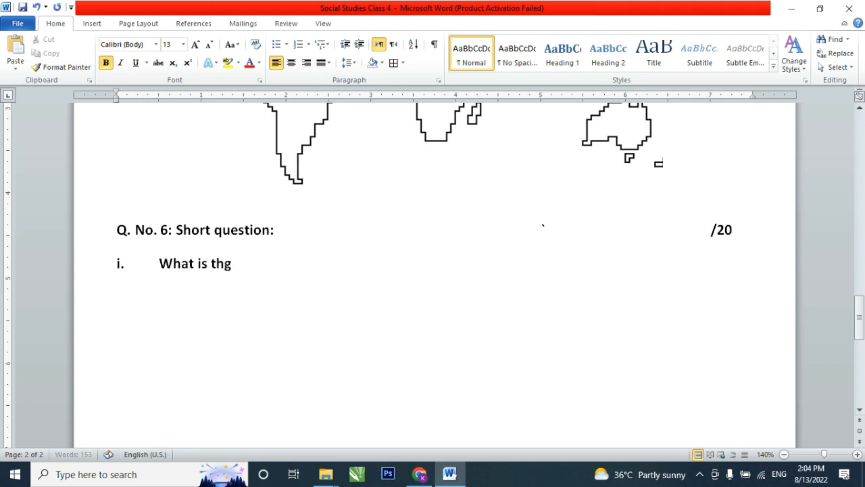
pyautogui.press('BackSpace')
pyautogui.write('e universe.')
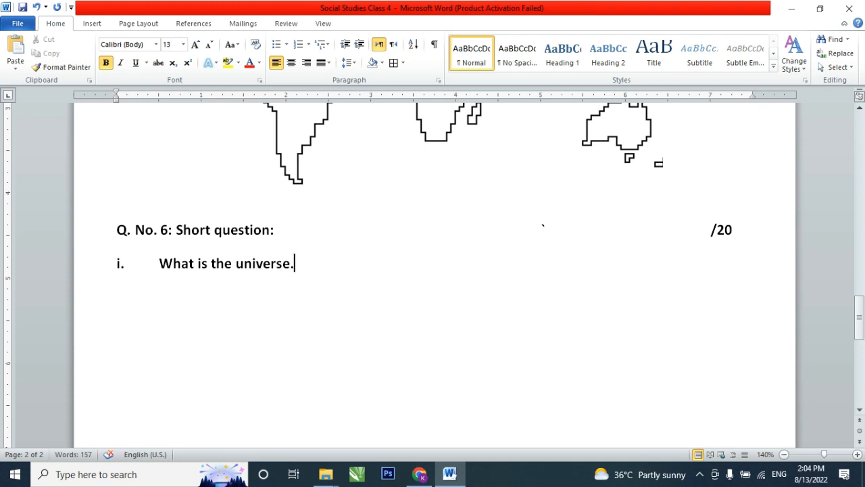
pyautogui.press('BackSpace')
pyautogui.write('?')
# - Add an "Ans:" label below question i, followed by an underscore answer line reaching the page's right margin
pyautogui.press('Return')
pyautogui.write('Ansd')
pyautogui.write(':')
pyautogui.press('Tab')
pyautogui.write('______________________________________')
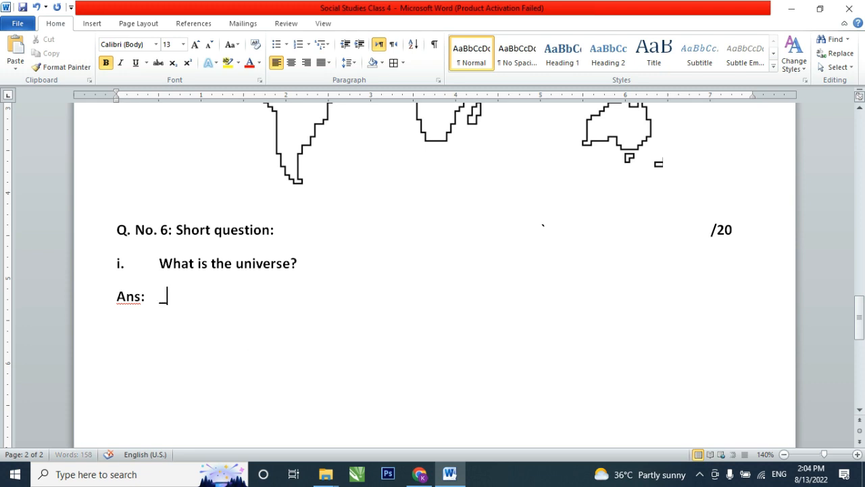
pyautogui.write('________________________')
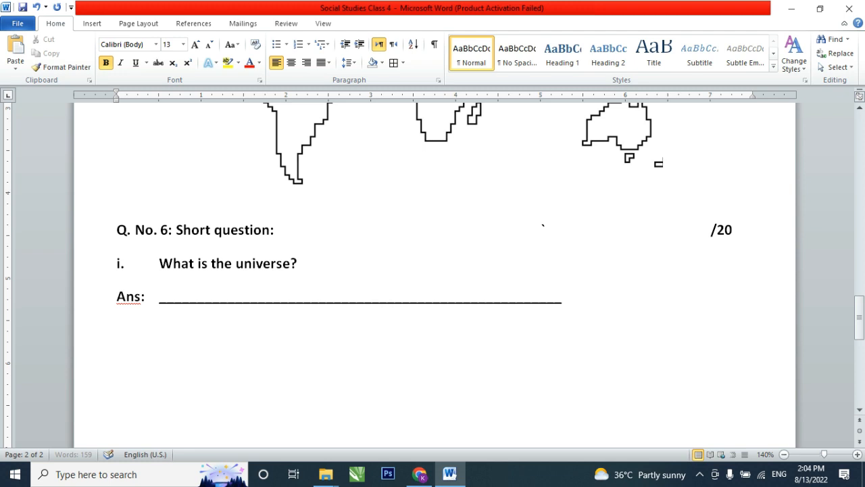
pyautogui.write('________')
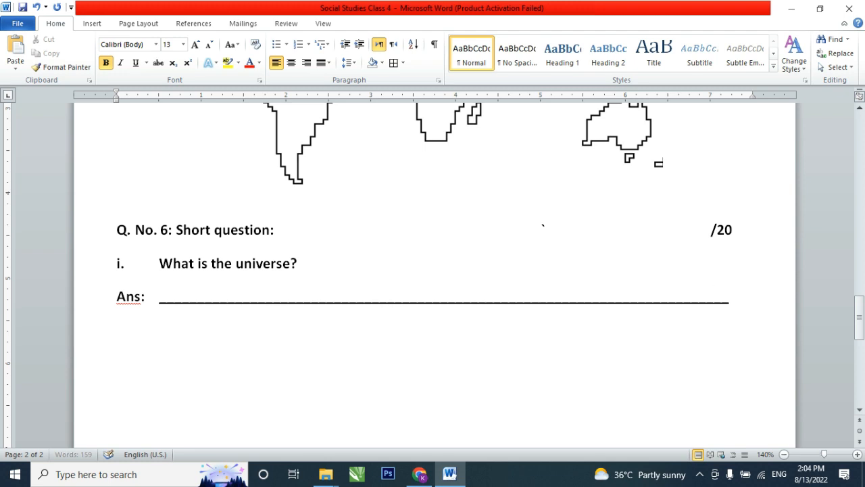
pyautogui.write('____')
pyautogui.press('BackSpace')
pyautogui.press('BackSpace')
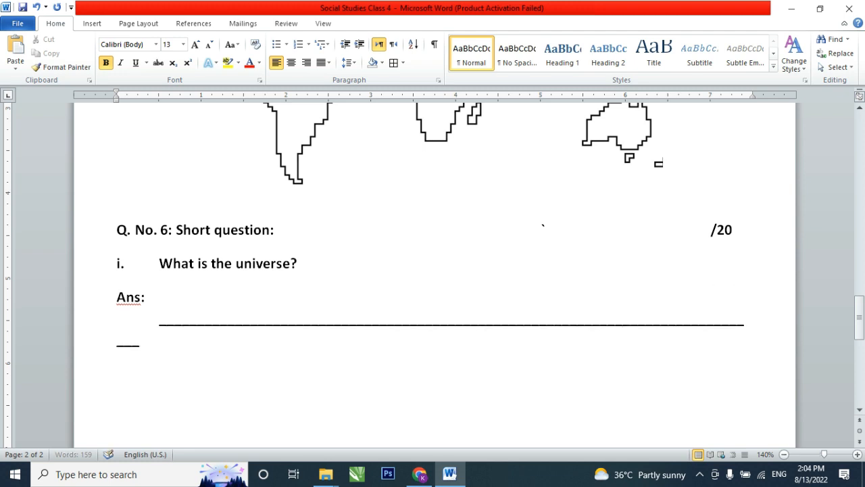
pyautogui.press('BackSpace')
pyautogui.press('BackSpace')
pyautogui.press('BackSpace')
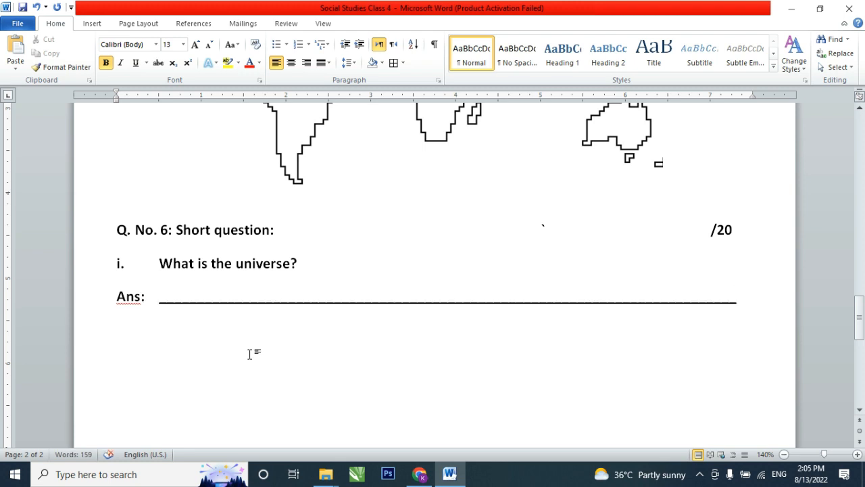
# - Extend the underscores to form a second full-width answer line beneath the "Ans:" line
pyautogui.write('__________')
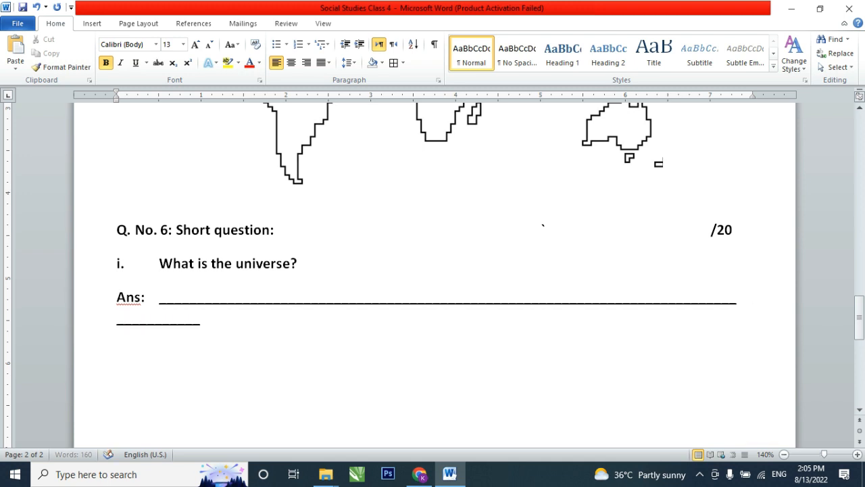
pyautogui.write('_____________________________________________________________________')
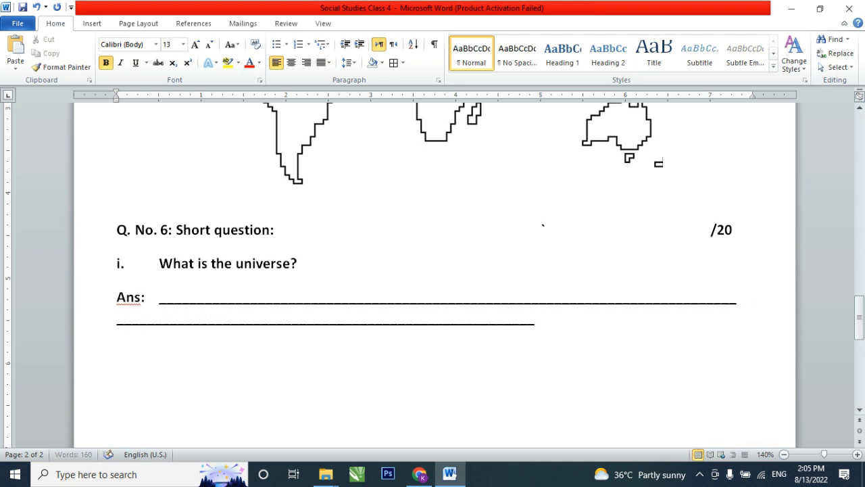
pyautogui.press('BackSpace')
pyautogui.press('BackSpace')
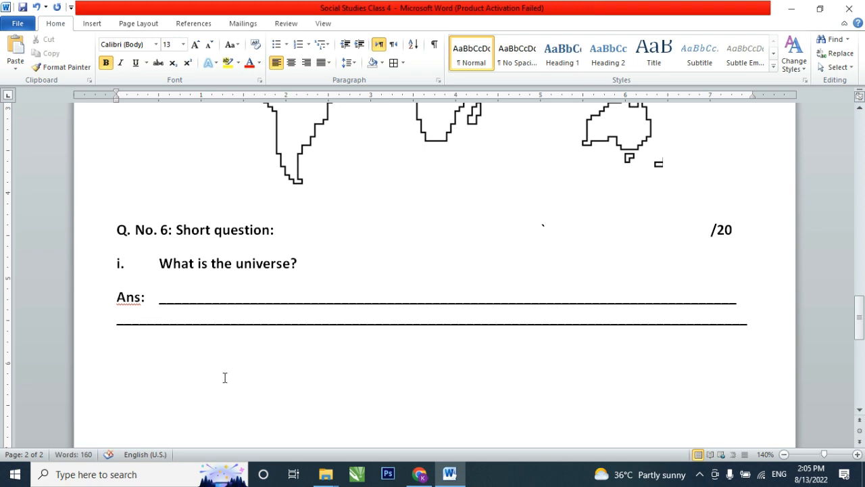
pyautogui.write('_')
# - Try a line spacing of 1.5 on question i and its answer lines
pyautogui.moveTo(188, 262); pyautogui.dragTo(194, 315)
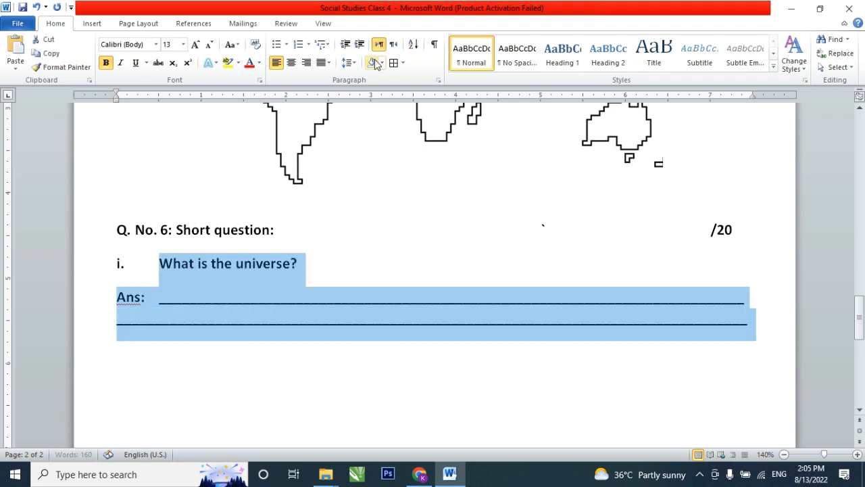
pyautogui.click(349, 62)
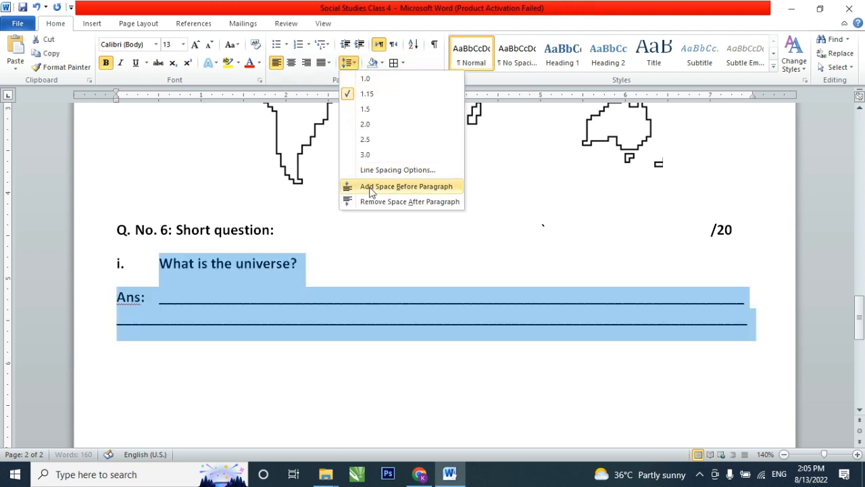
pyautogui.click(367, 113)
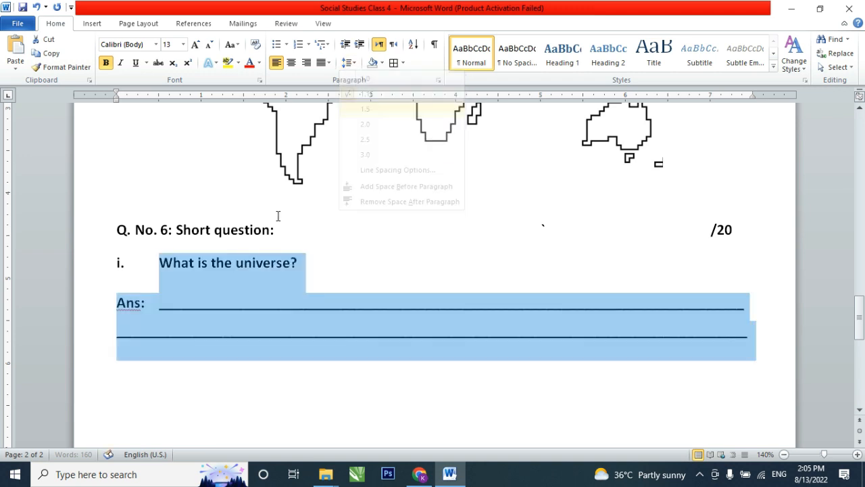
# - Set question i and its answer lines to 1.0 line spacing and remove the space after their paragraphs
pyautogui.click(257, 256)
pyautogui.moveTo(213, 258); pyautogui.dragTo(228, 305)
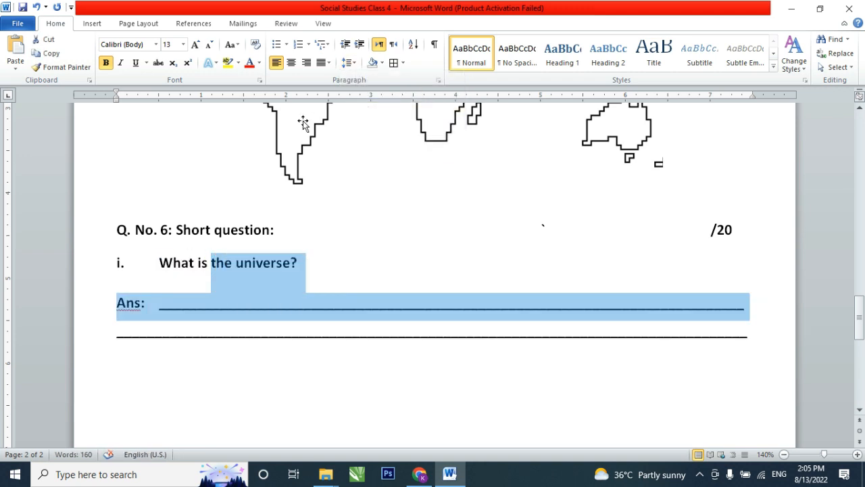
pyautogui.click(349, 62)
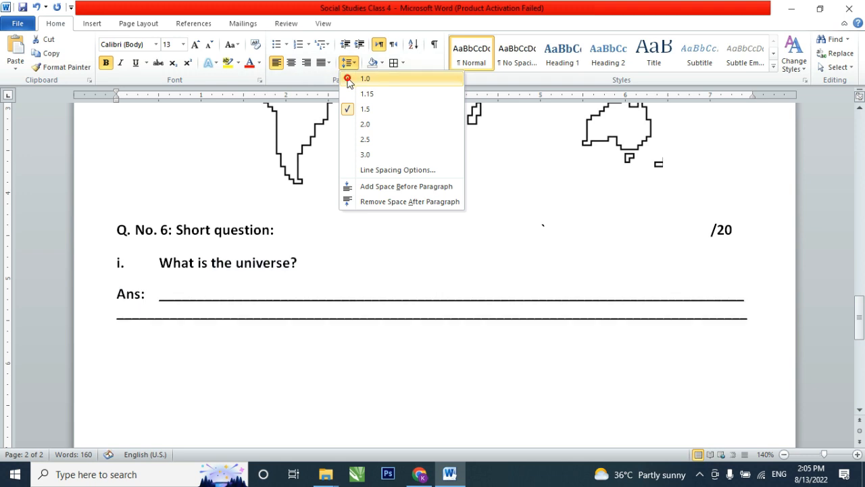
pyautogui.click(348, 78)
pyautogui.click(349, 62)
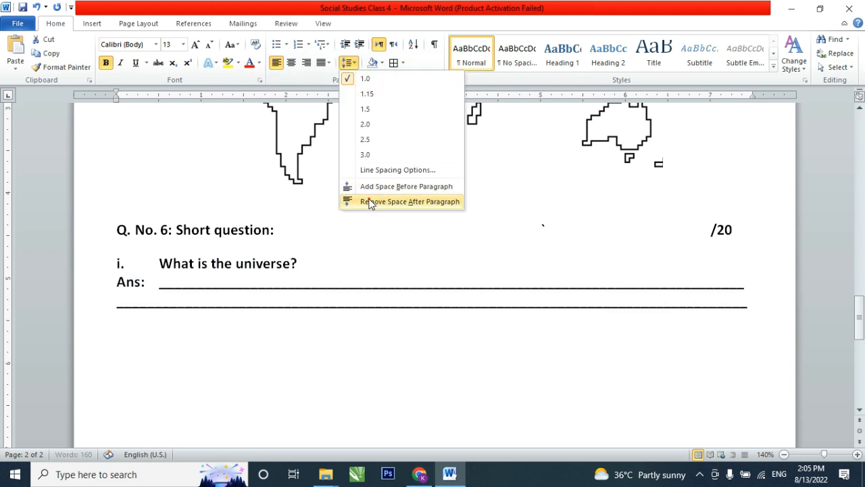
pyautogui.click(369, 146)
# - Set the line spacing of the two answer lines under question i to 1.5
pyautogui.click(282, 274)
pyautogui.moveTo(242, 277); pyautogui.dragTo(230, 303)
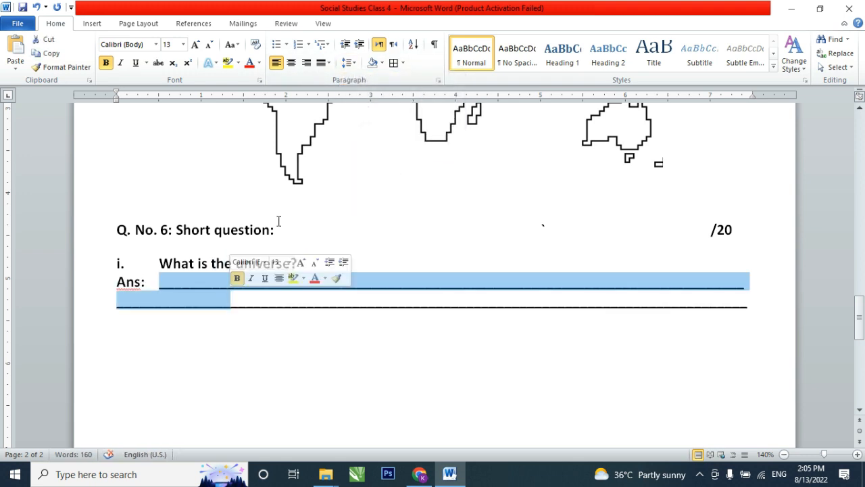
pyautogui.click(348, 62)
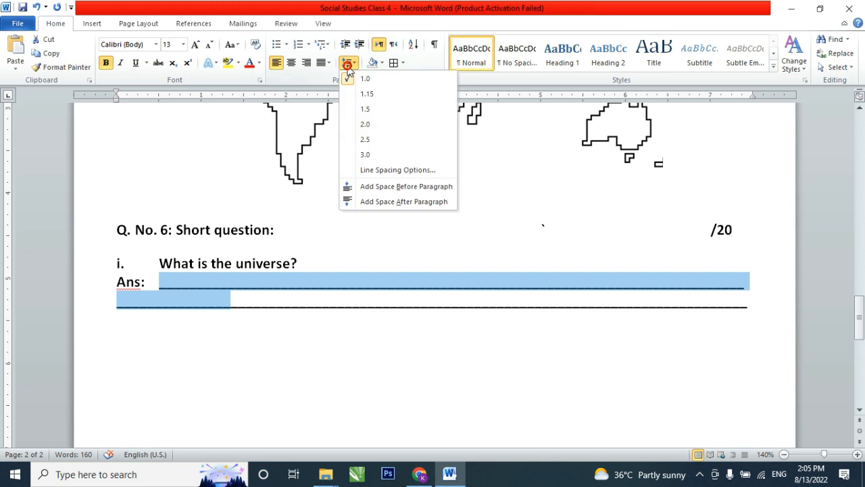
pyautogui.click(356, 124)
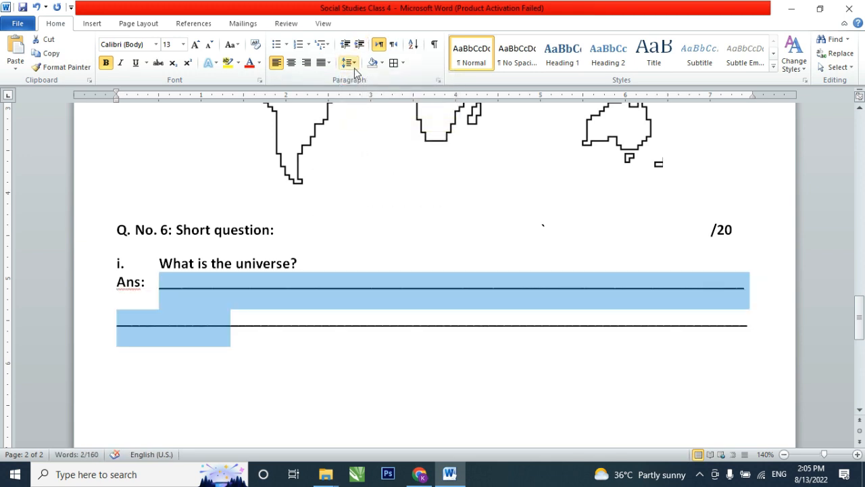
pyautogui.click(349, 63)
pyautogui.click(352, 109)
pyautogui.click(400, 163)
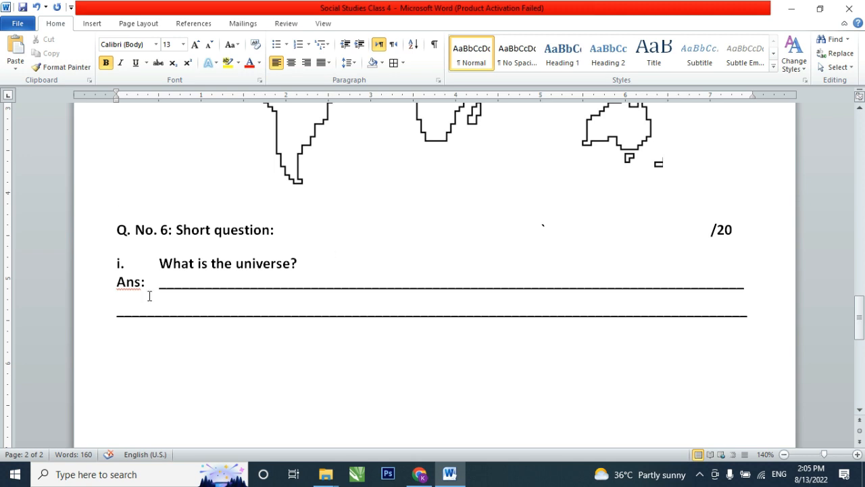
# - Add question "ii." with the placeholder text "fdsjgnlksfgnlkdsfg" and paste a copy of question i's answer lines below it
pyautogui.moveTo(79, 290); pyautogui.dragTo(81, 315)
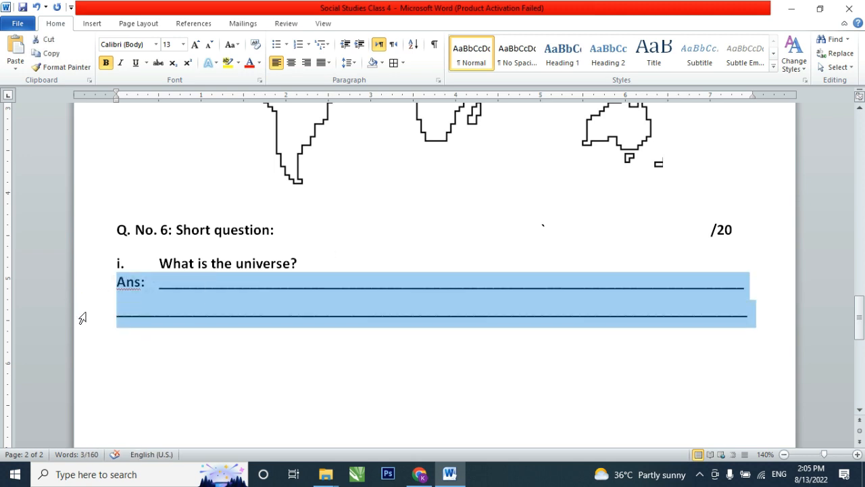
pyautogui.click(757, 316)
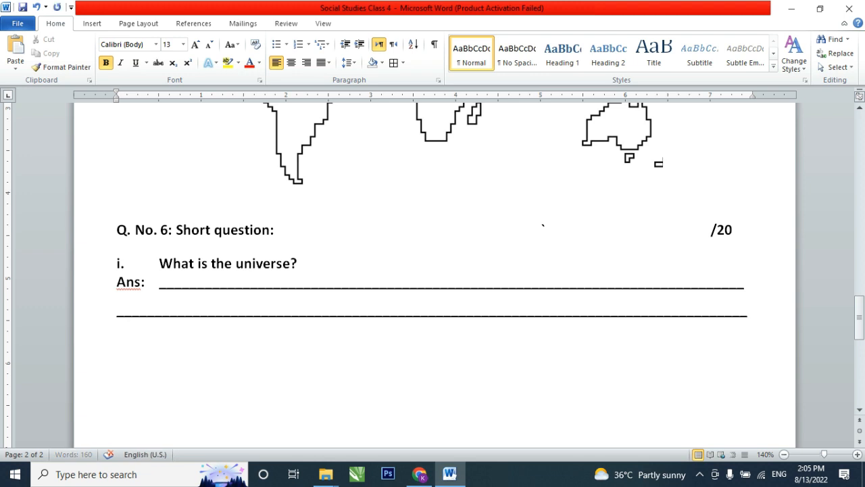
pyautogui.press('Return')
pyautogui.write('ii.\tfdsjgnlksfgnlkdsfg')
pyautogui.press('Return')
pyautogui.hotkey('ctrl', 'v')
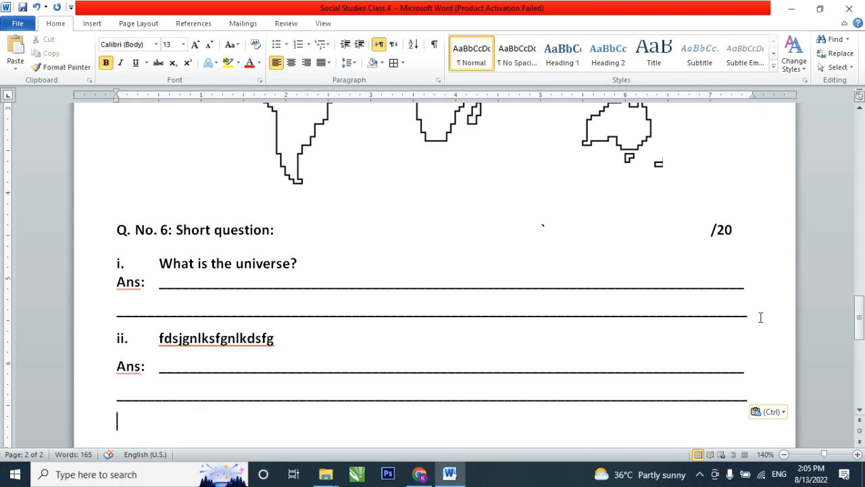
# - Review the whole paper from question 1 to question 6, including the footer text and page numbers on both pages
pyautogui.scroll(20, 760, 318)
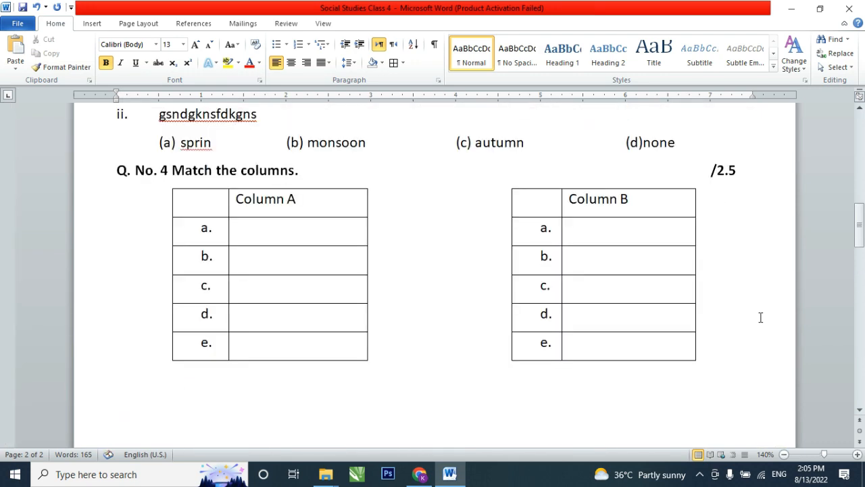
pyautogui.scroll(-5, 748, 276)
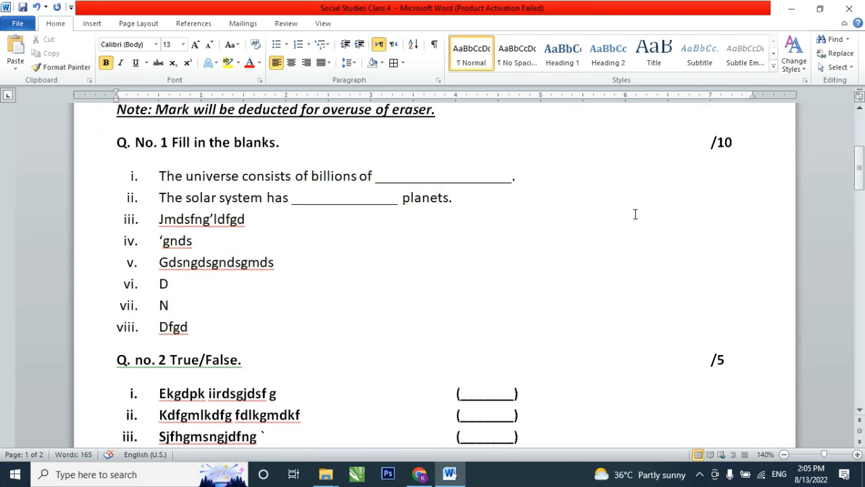
pyautogui.scroll(-4, 568, 241)
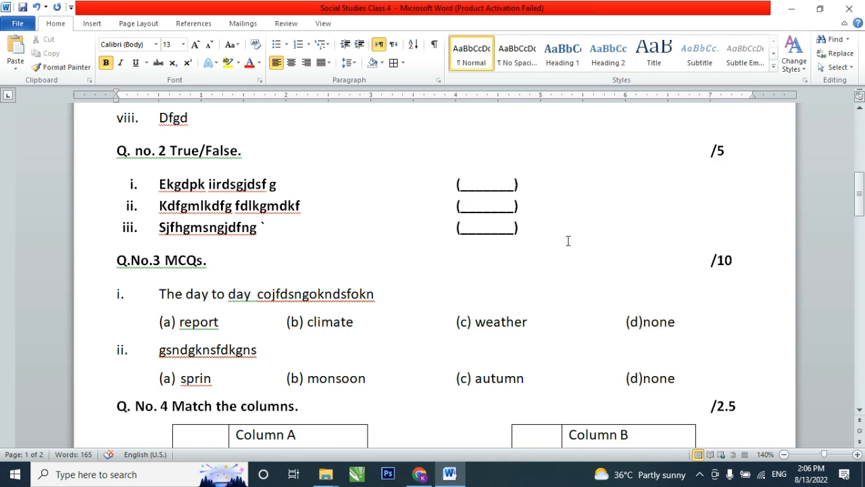
pyautogui.scroll(-15, 431, 264)
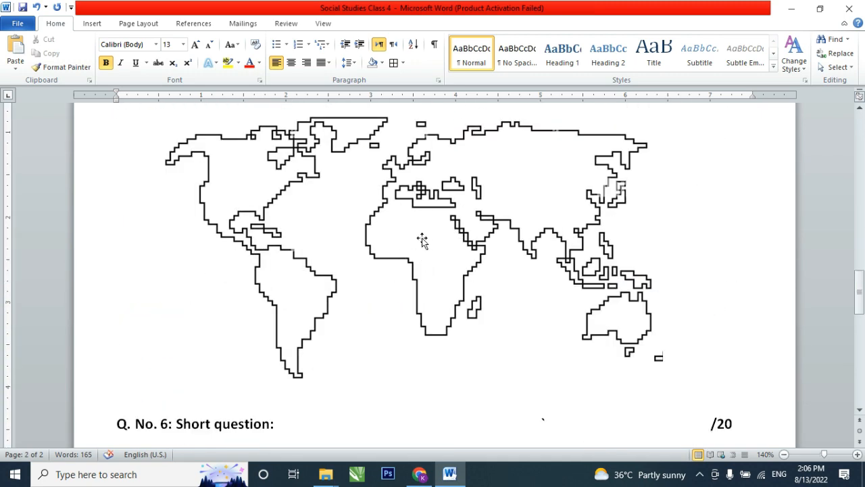
pyautogui.scroll(-5, 431, 240)
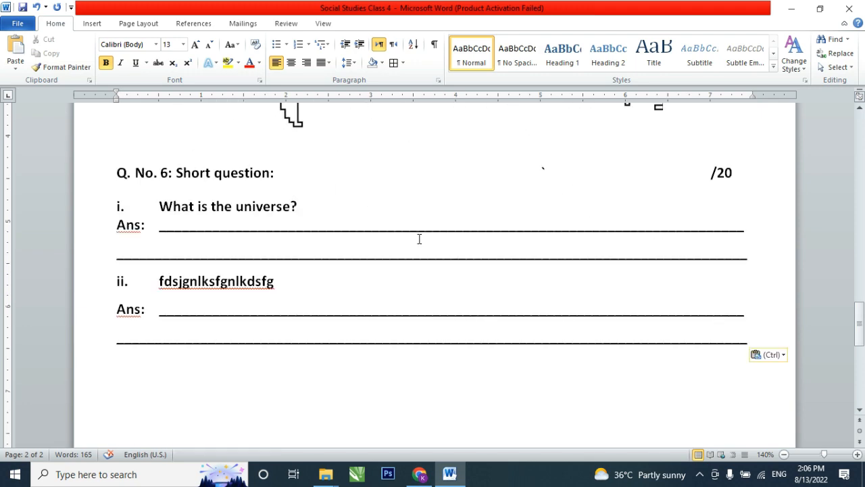
pyautogui.scroll(-7, 478, 247)
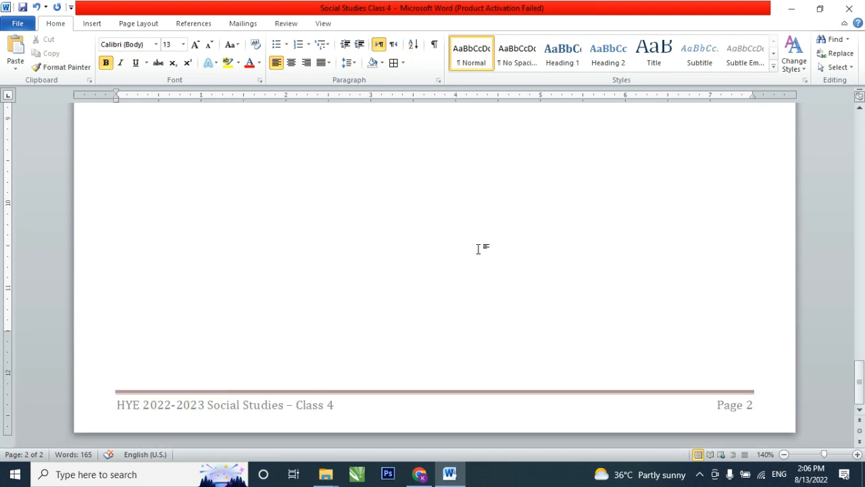
pyautogui.scroll(5, 449, 223)
pyautogui.scroll(12, 309, 203)
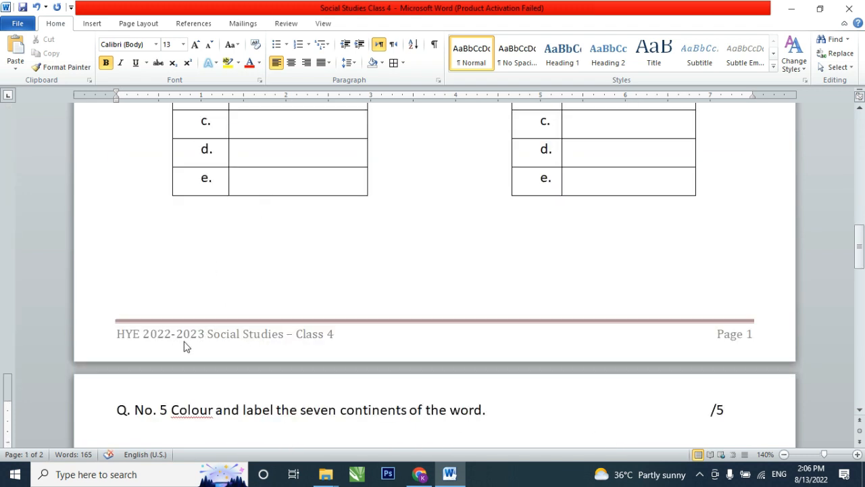
pyautogui.scroll(-15, 771, 340)
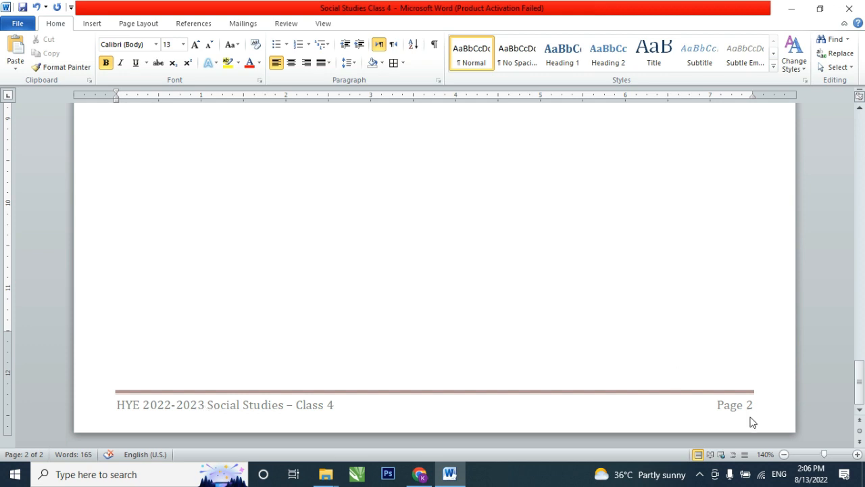
# - Insert a page break after question ii's answer lines and check the footer of the new third page
pyautogui.hotkey('ctrl', 'v')
pyautogui.scroll(1, 757, 291)
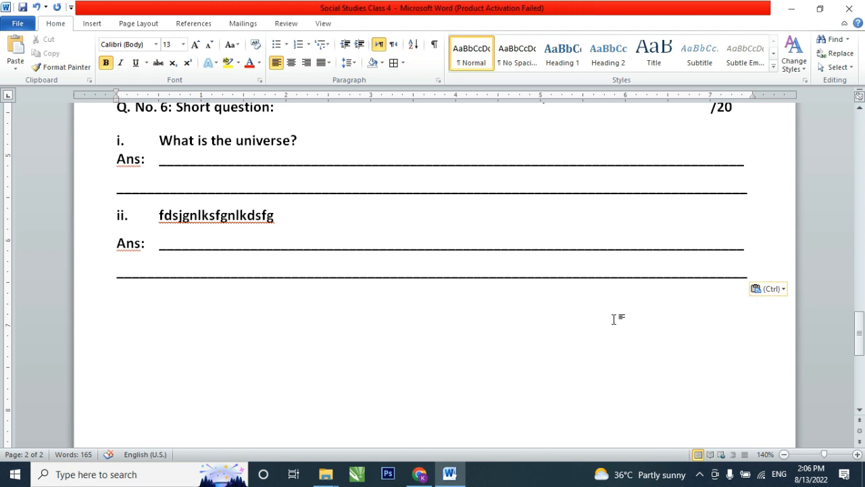
pyautogui.hotkey('ctrl', 'Return')
pyautogui.scroll(-14, 715, 329)
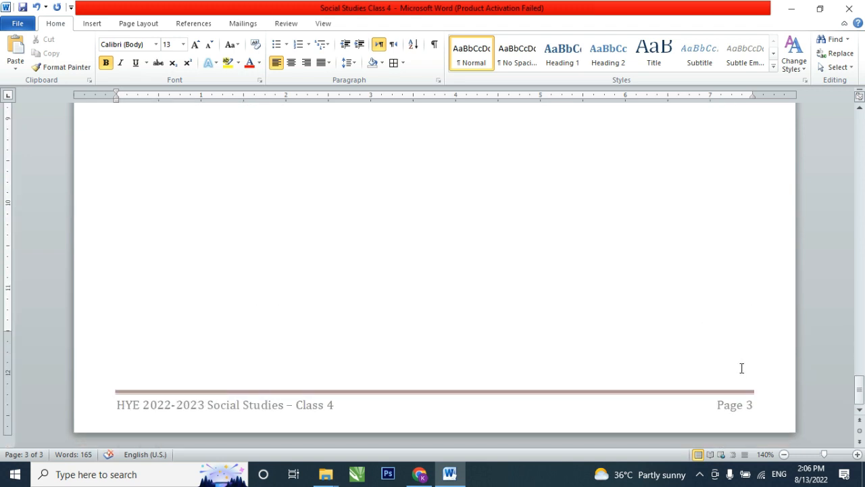
# - Examine the one-page exam template's header and footer, and select the subject line "SOCIAL STUDIES – CLASS 4" in the header table
pyautogui.scroll(10, 741, 368)
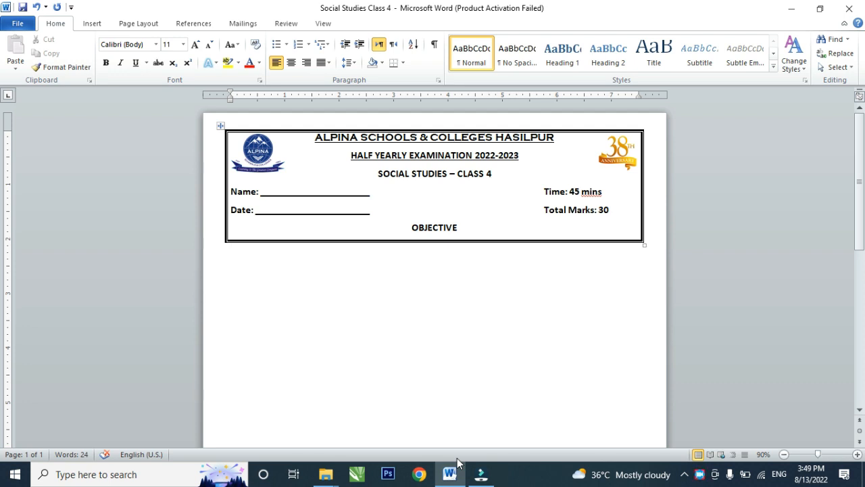
pyautogui.keyDown('ctrl'); pyautogui.scroll(-5, 463, 348); pyautogui.keyUp('ctrl')
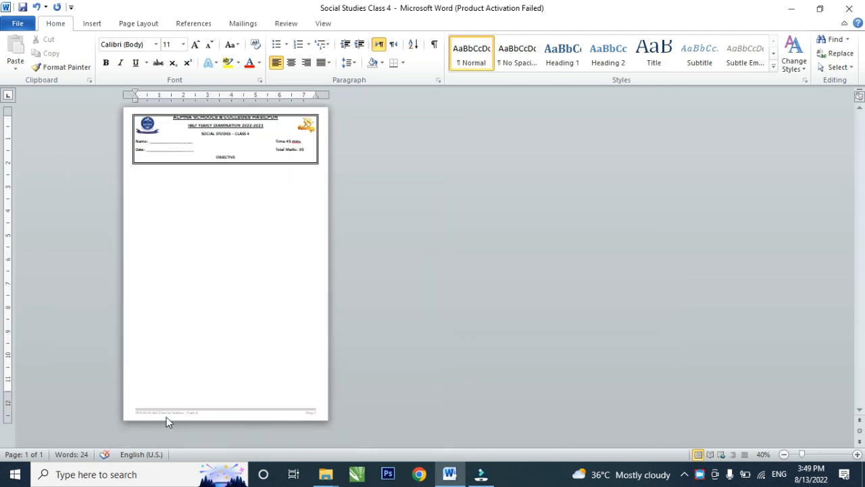
pyautogui.keyDown('ctrl'); pyautogui.scroll(2, 230, 156); pyautogui.keyUp('ctrl')
pyautogui.keyDown('ctrl'); pyautogui.scroll(1, 265, 171); pyautogui.keyUp('ctrl')
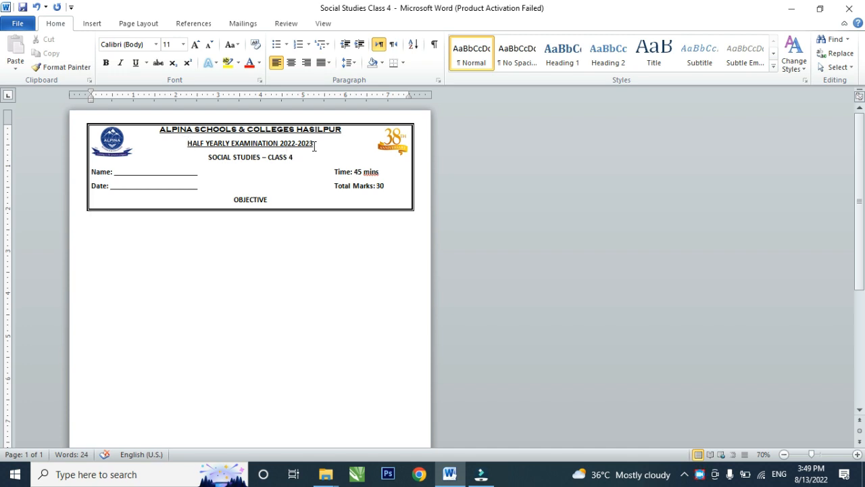
pyautogui.moveTo(187, 144); pyautogui.dragTo(220, 161)
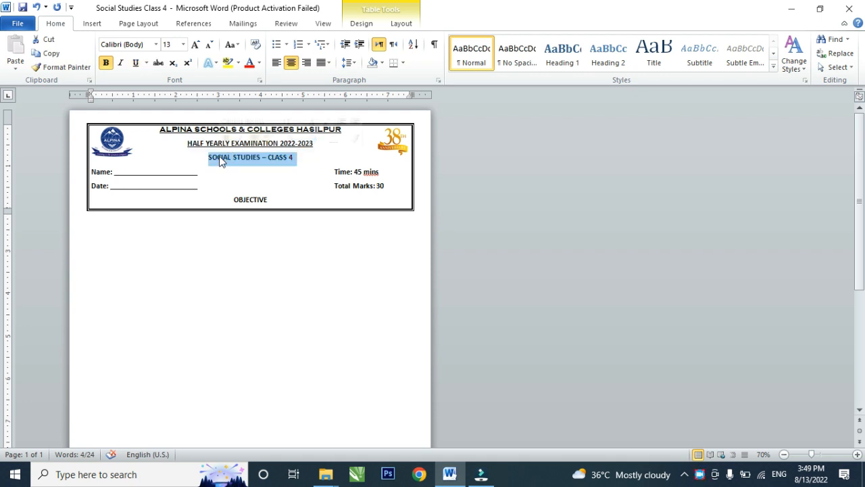